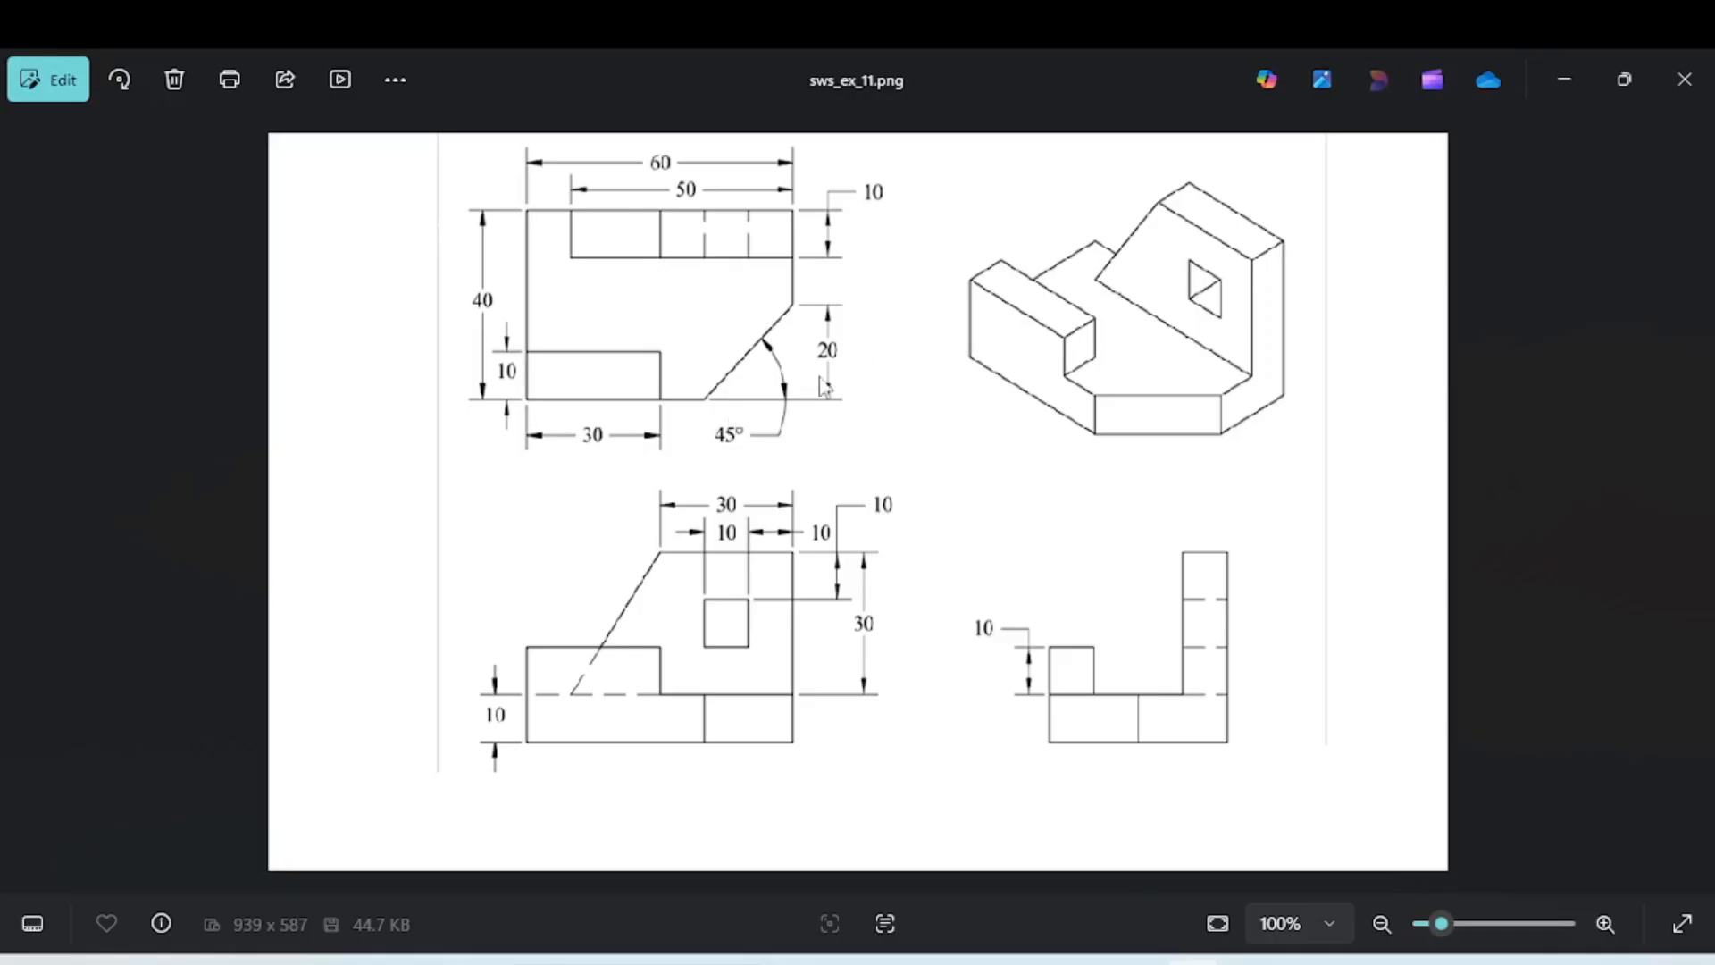
# Switch to SOLIDWORKS and sketch a corner rectangle about 68 by 45 mm from the origin on the Top Plane.
pyautogui.click(1134, 954)
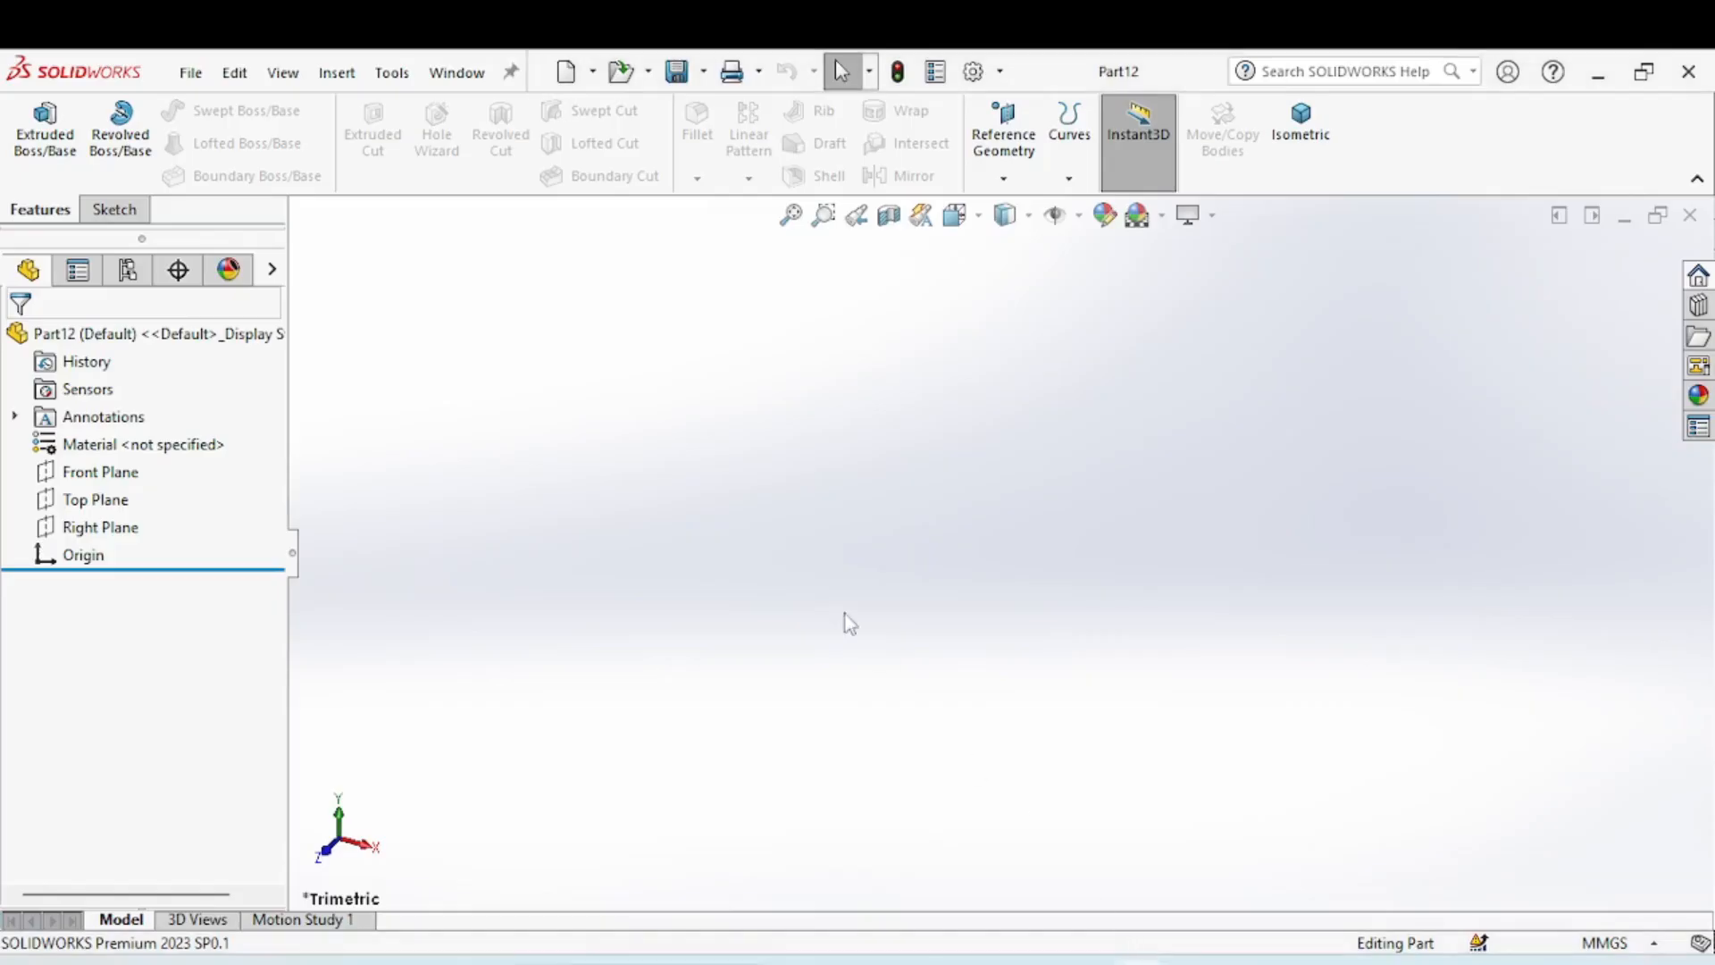
pyautogui.click(92, 500)
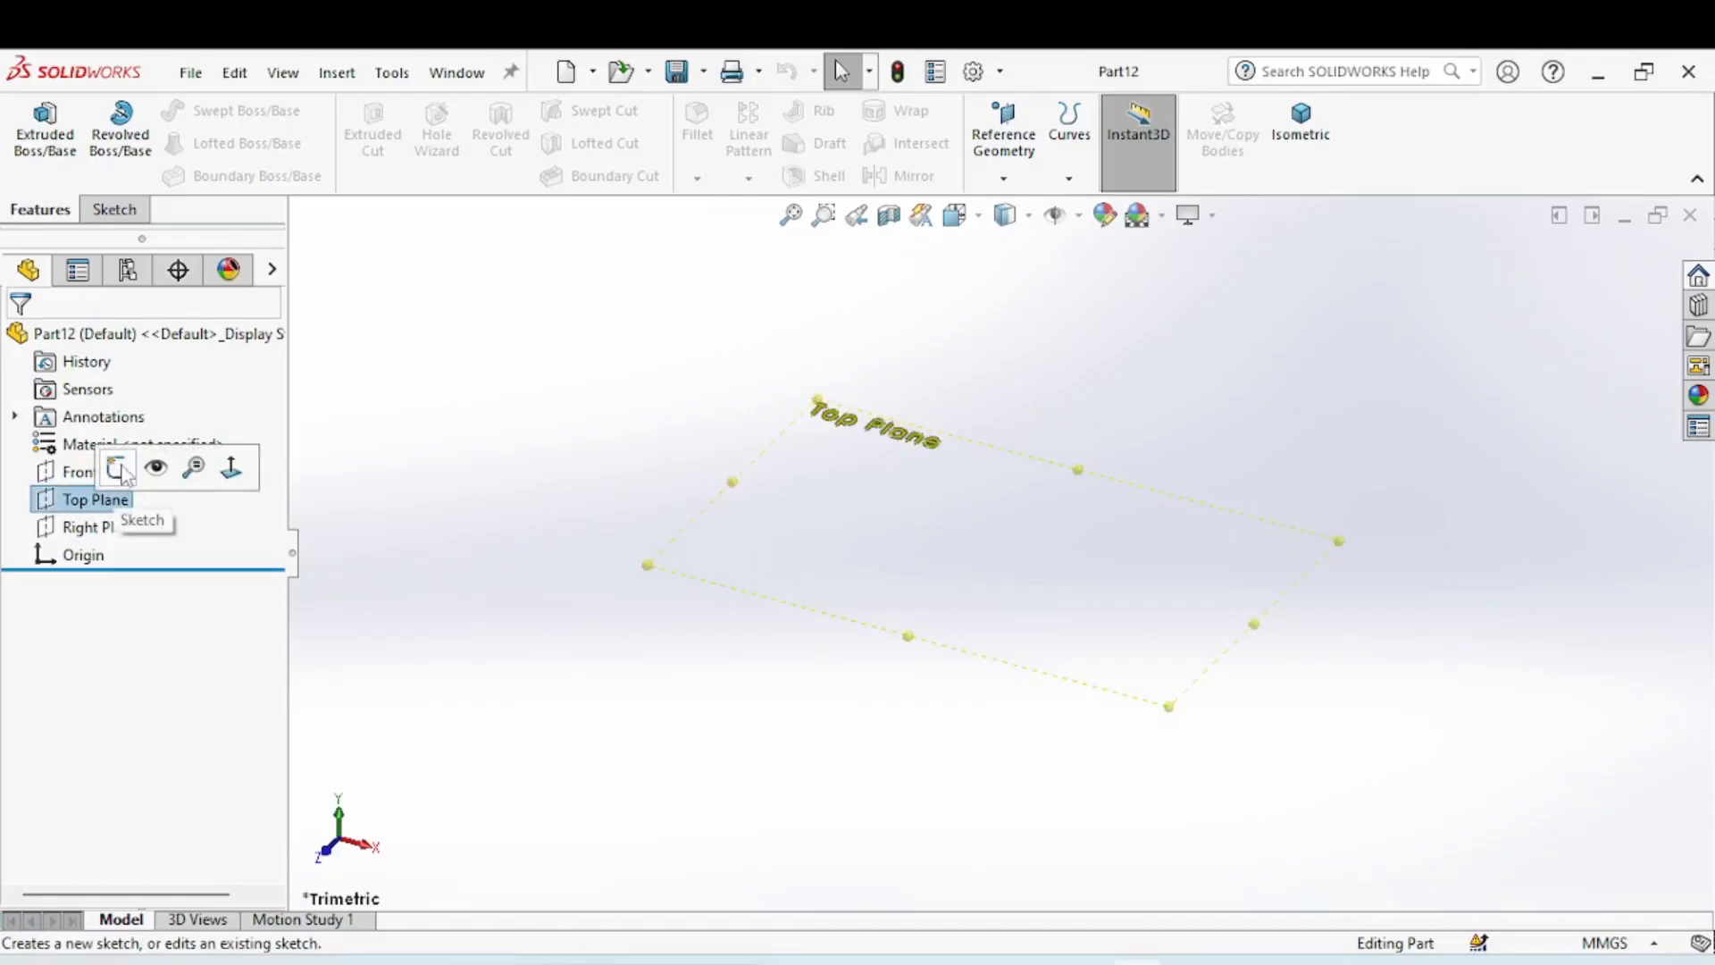
pyautogui.click(117, 467)
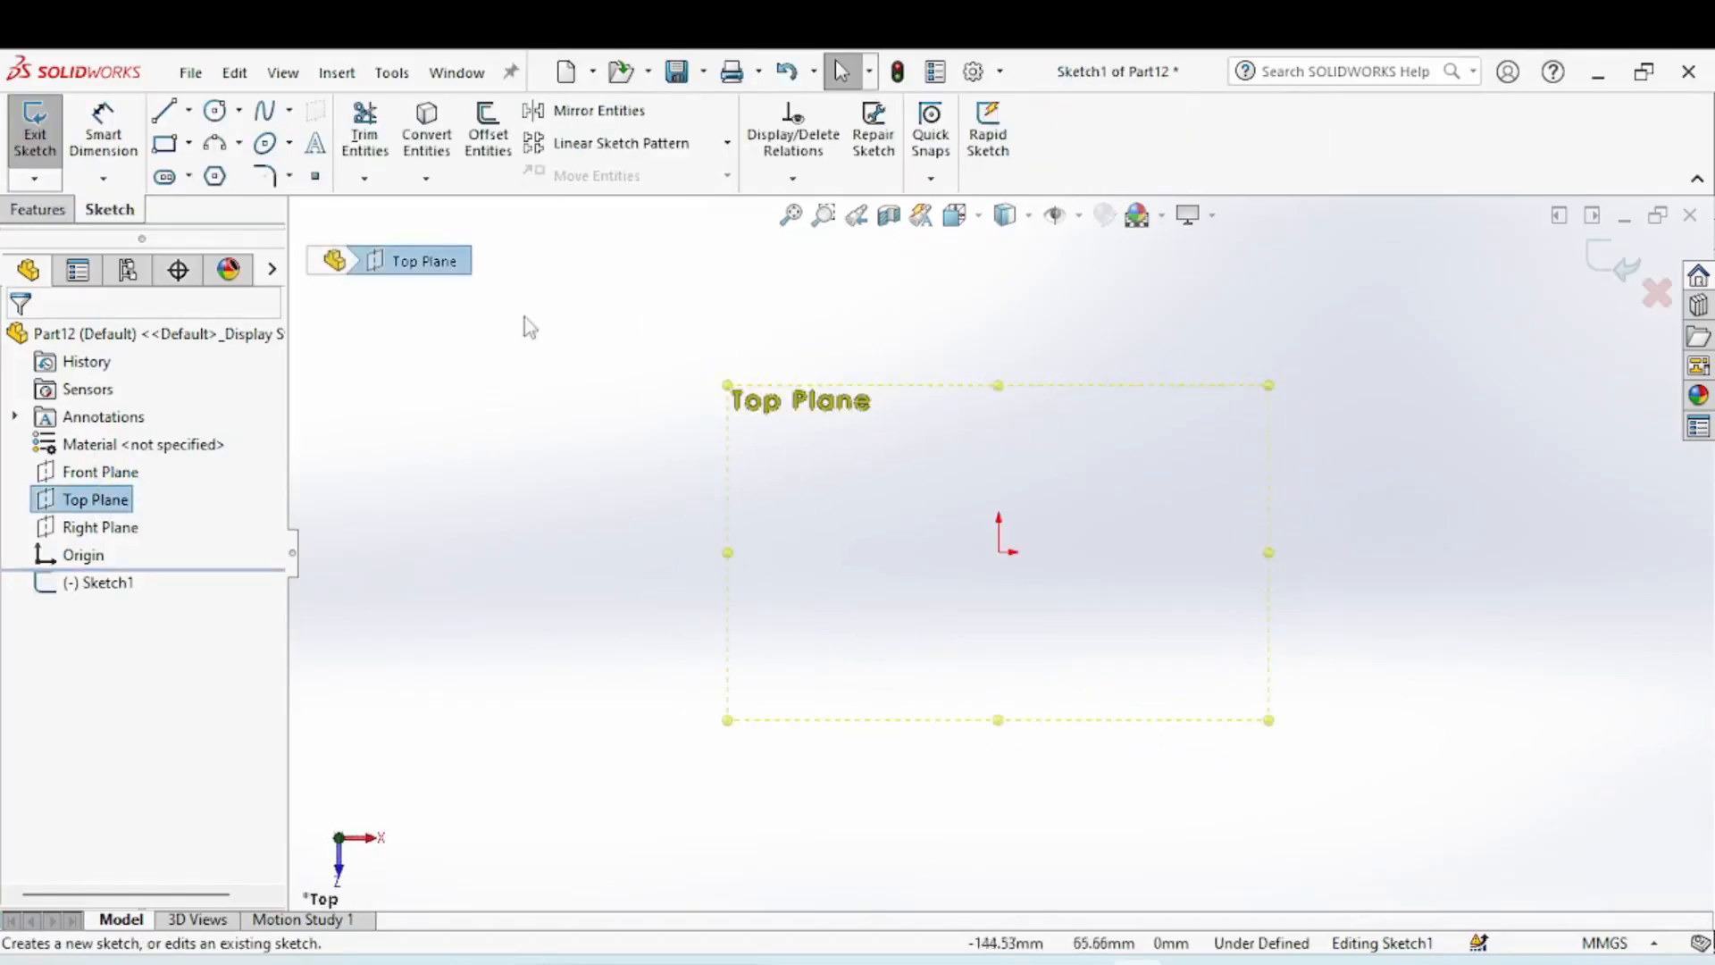
pyautogui.click(164, 143)
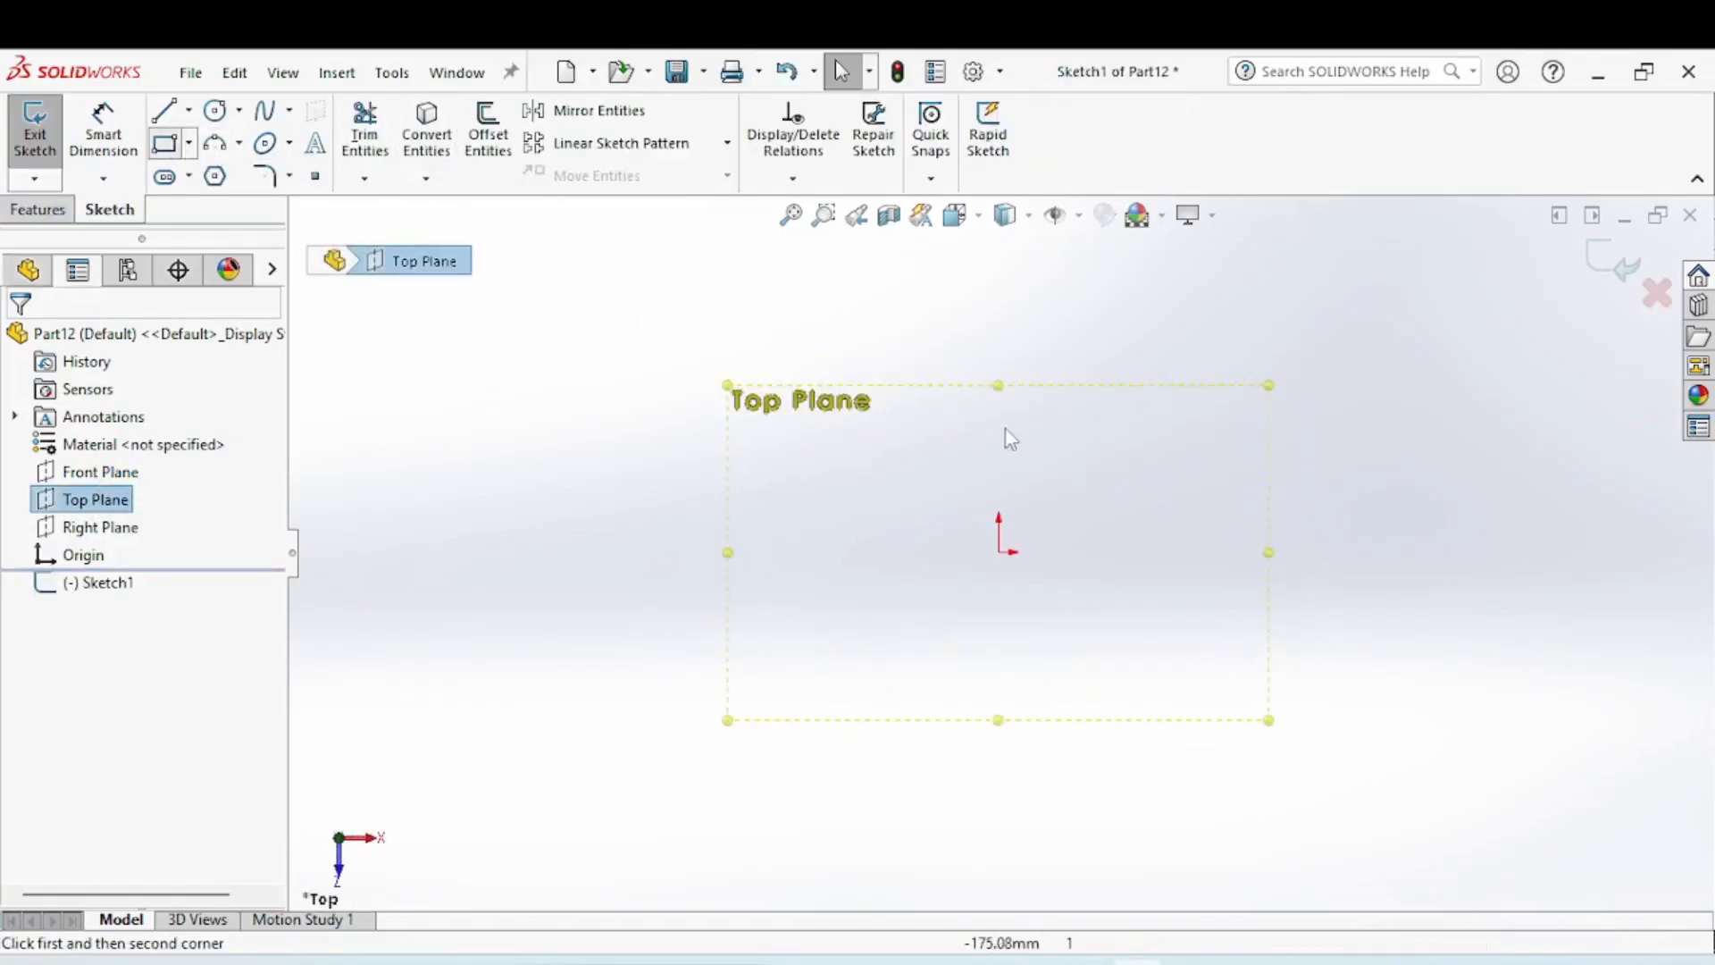
pyautogui.click(998, 551)
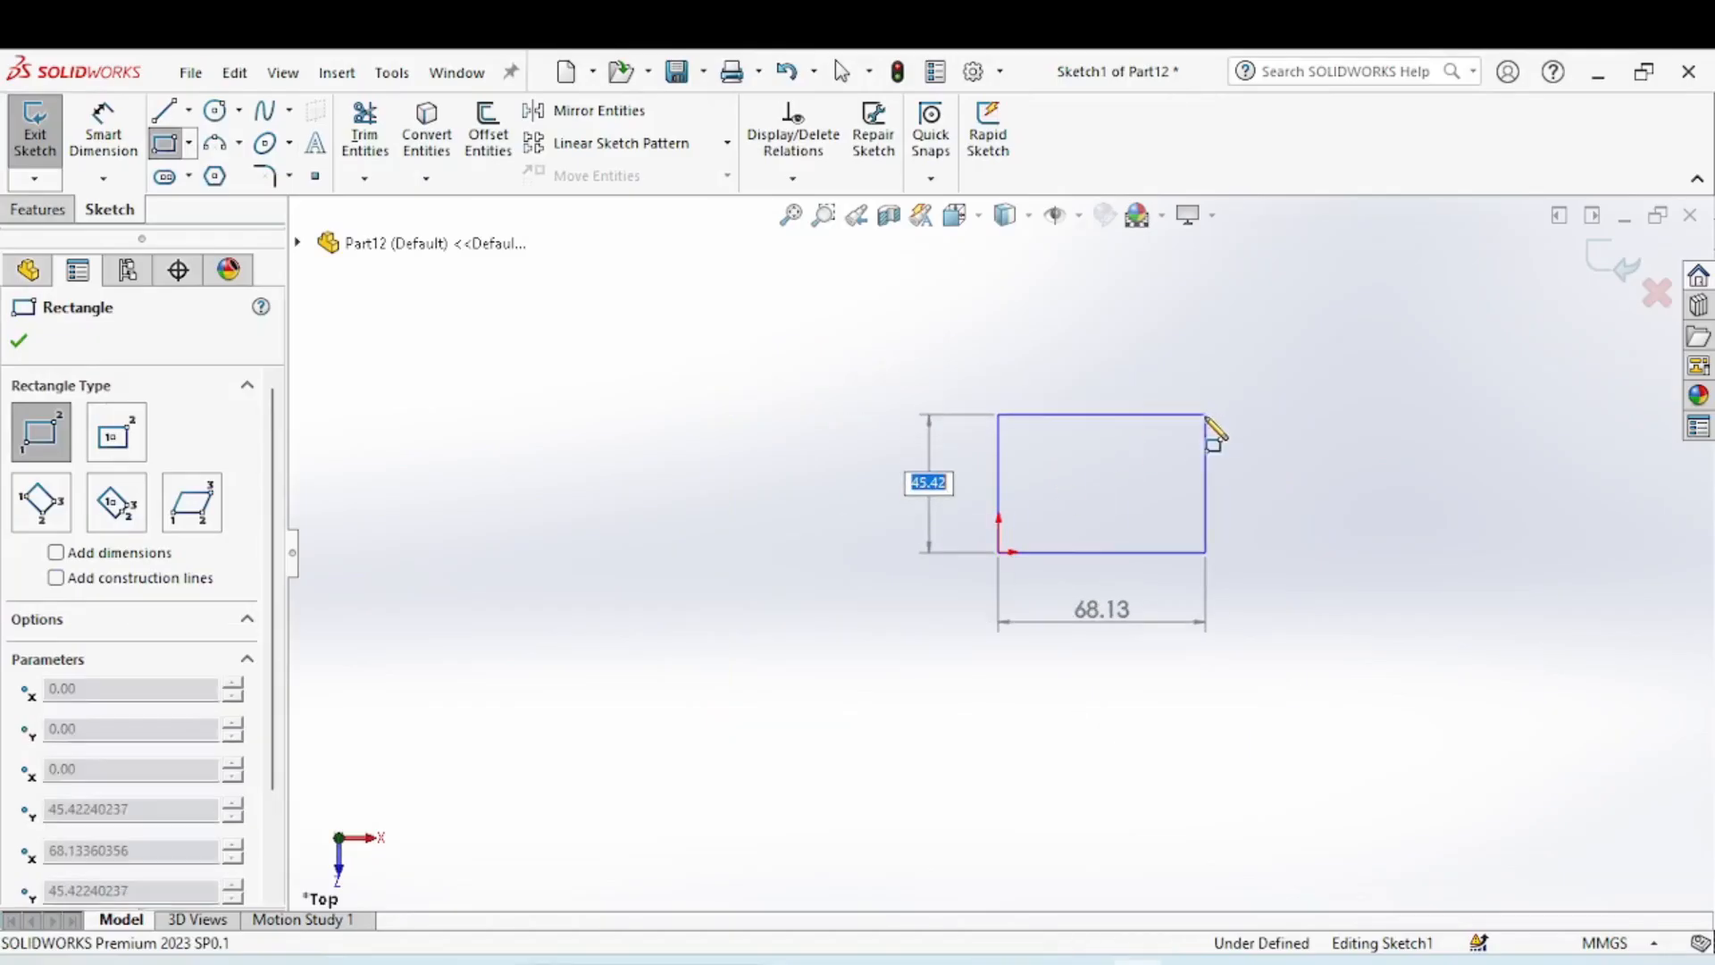
pyautogui.click(1205, 415)
# Dimension the rectangle 60 mm wide and 40 mm high.
pyautogui.rightClick(1154, 345)
pyautogui.click(1476, 309)
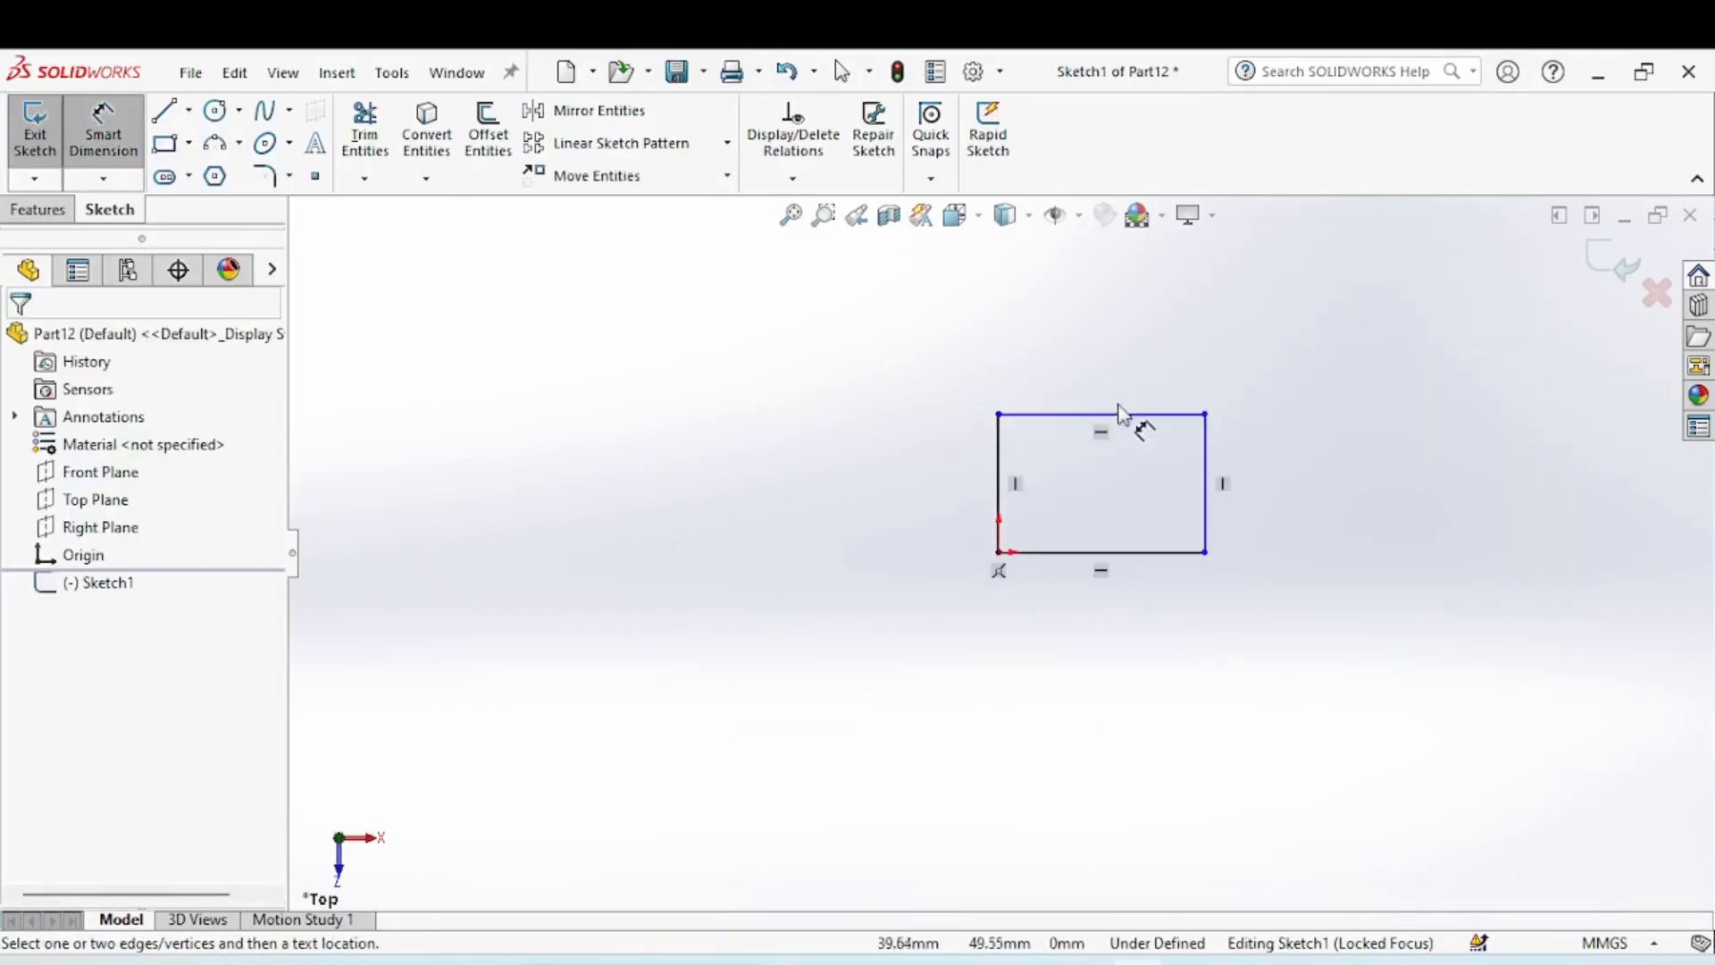
pyautogui.click(1122, 420)
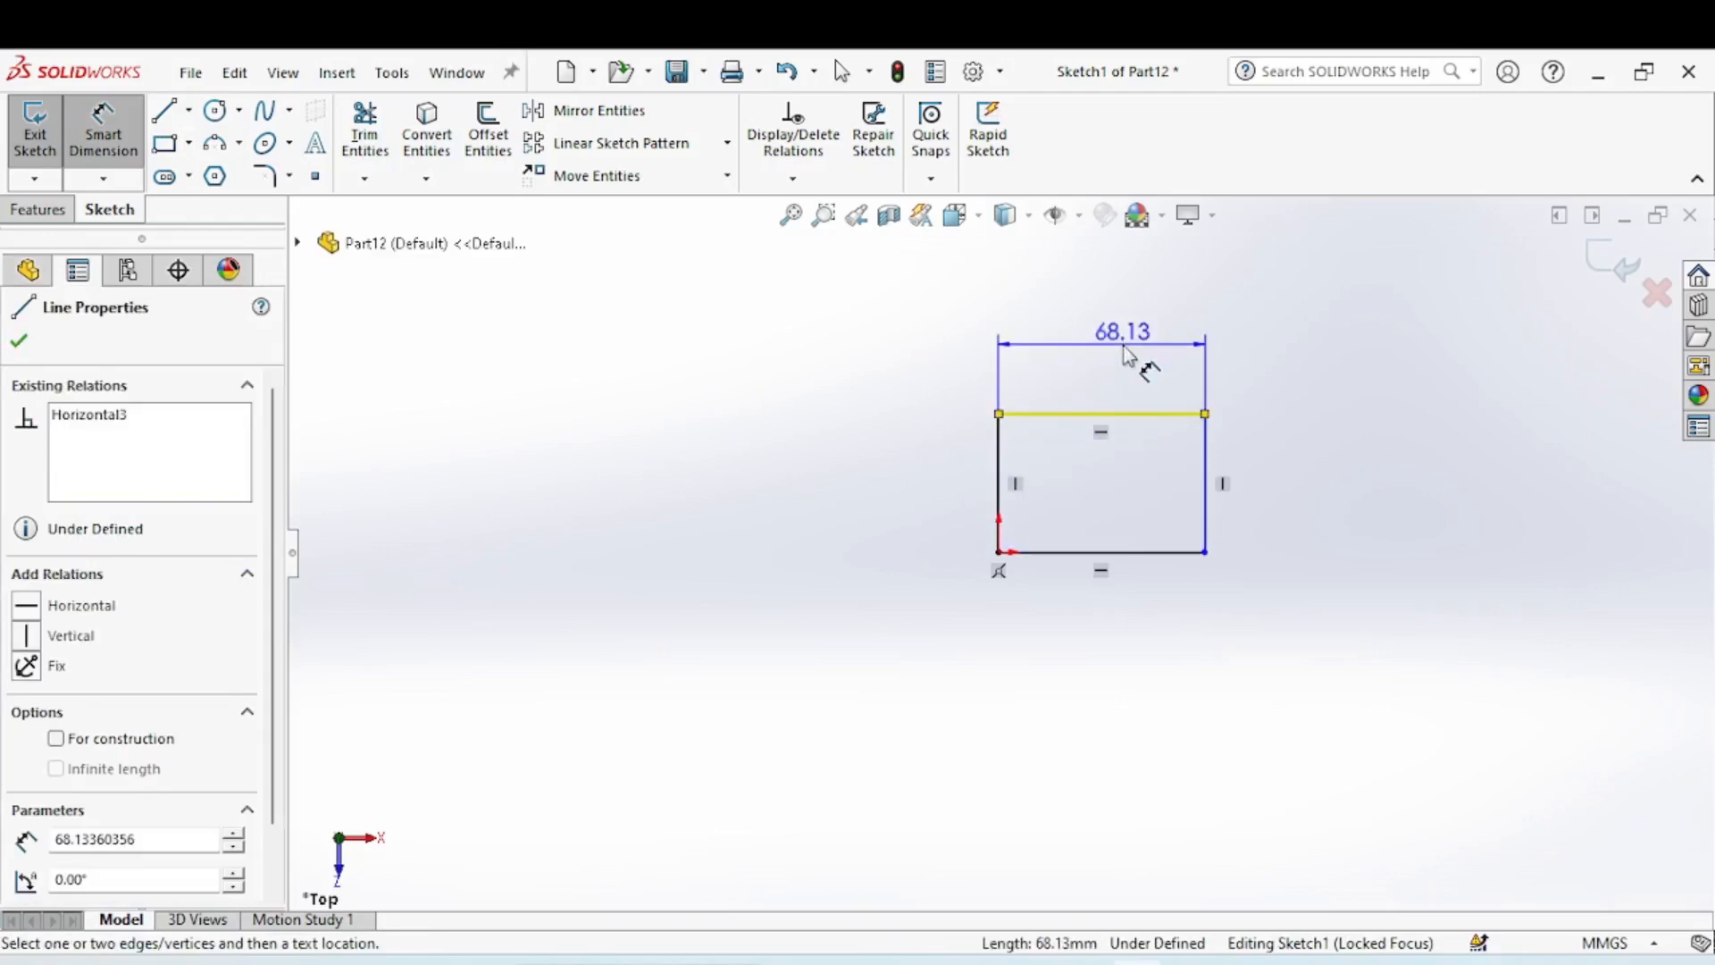
pyautogui.click(1147, 361)
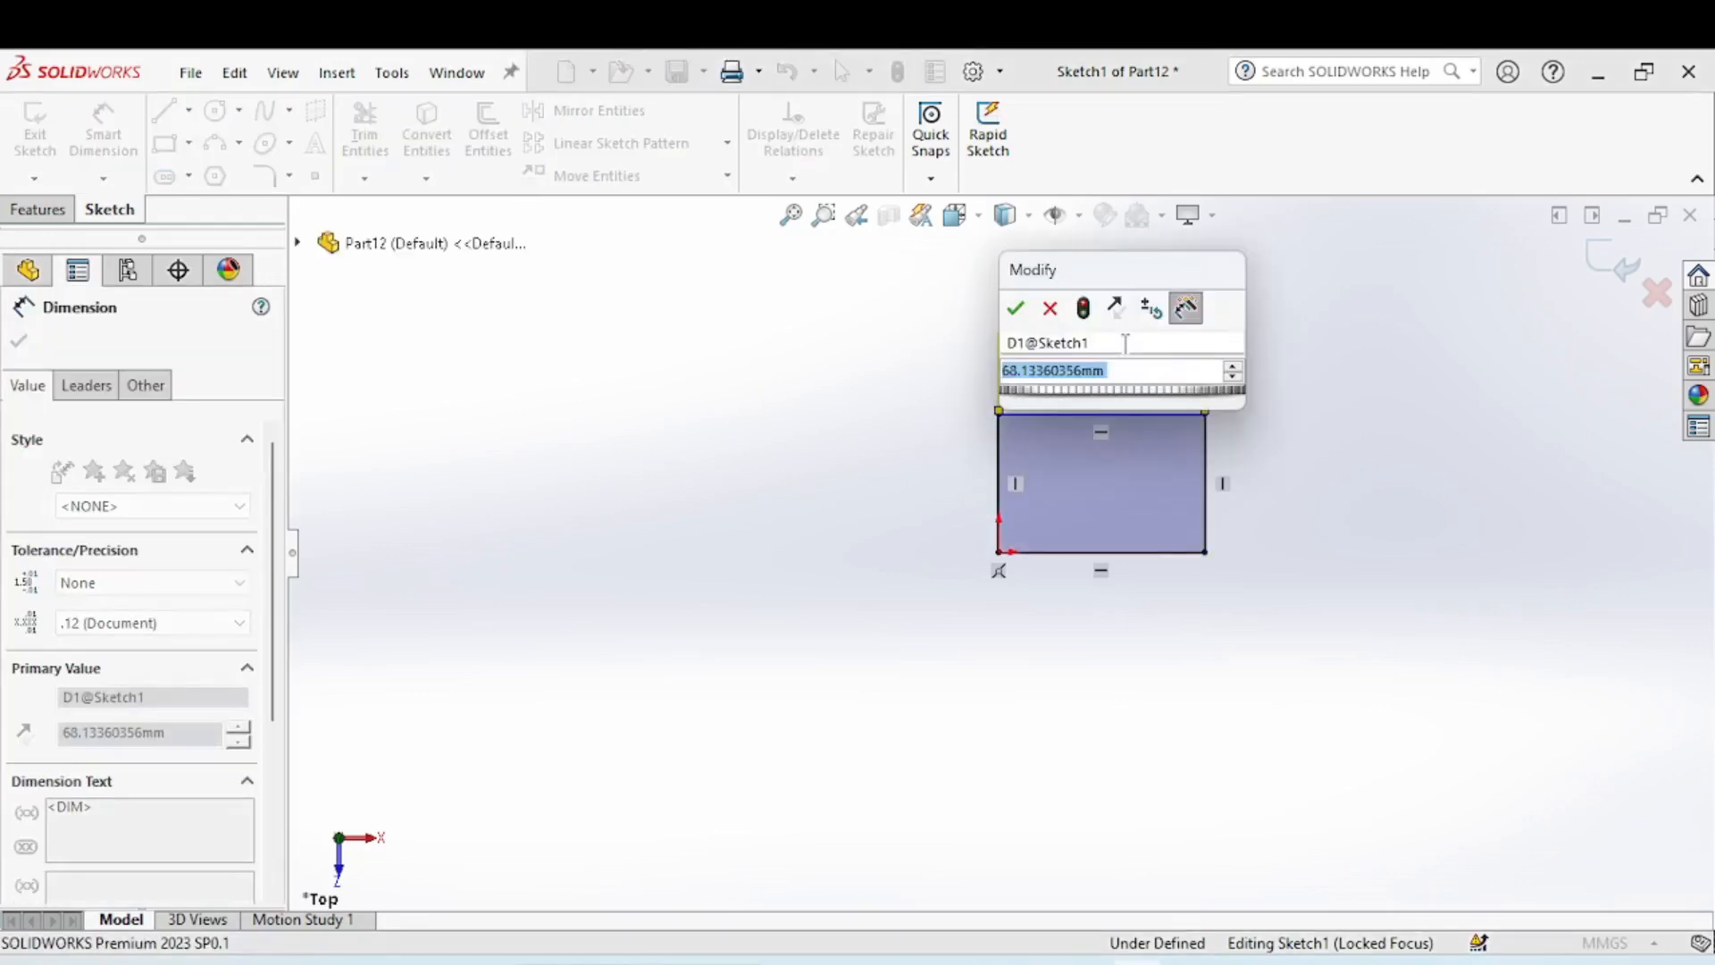
pyautogui.write('60')
pyautogui.press('Return')
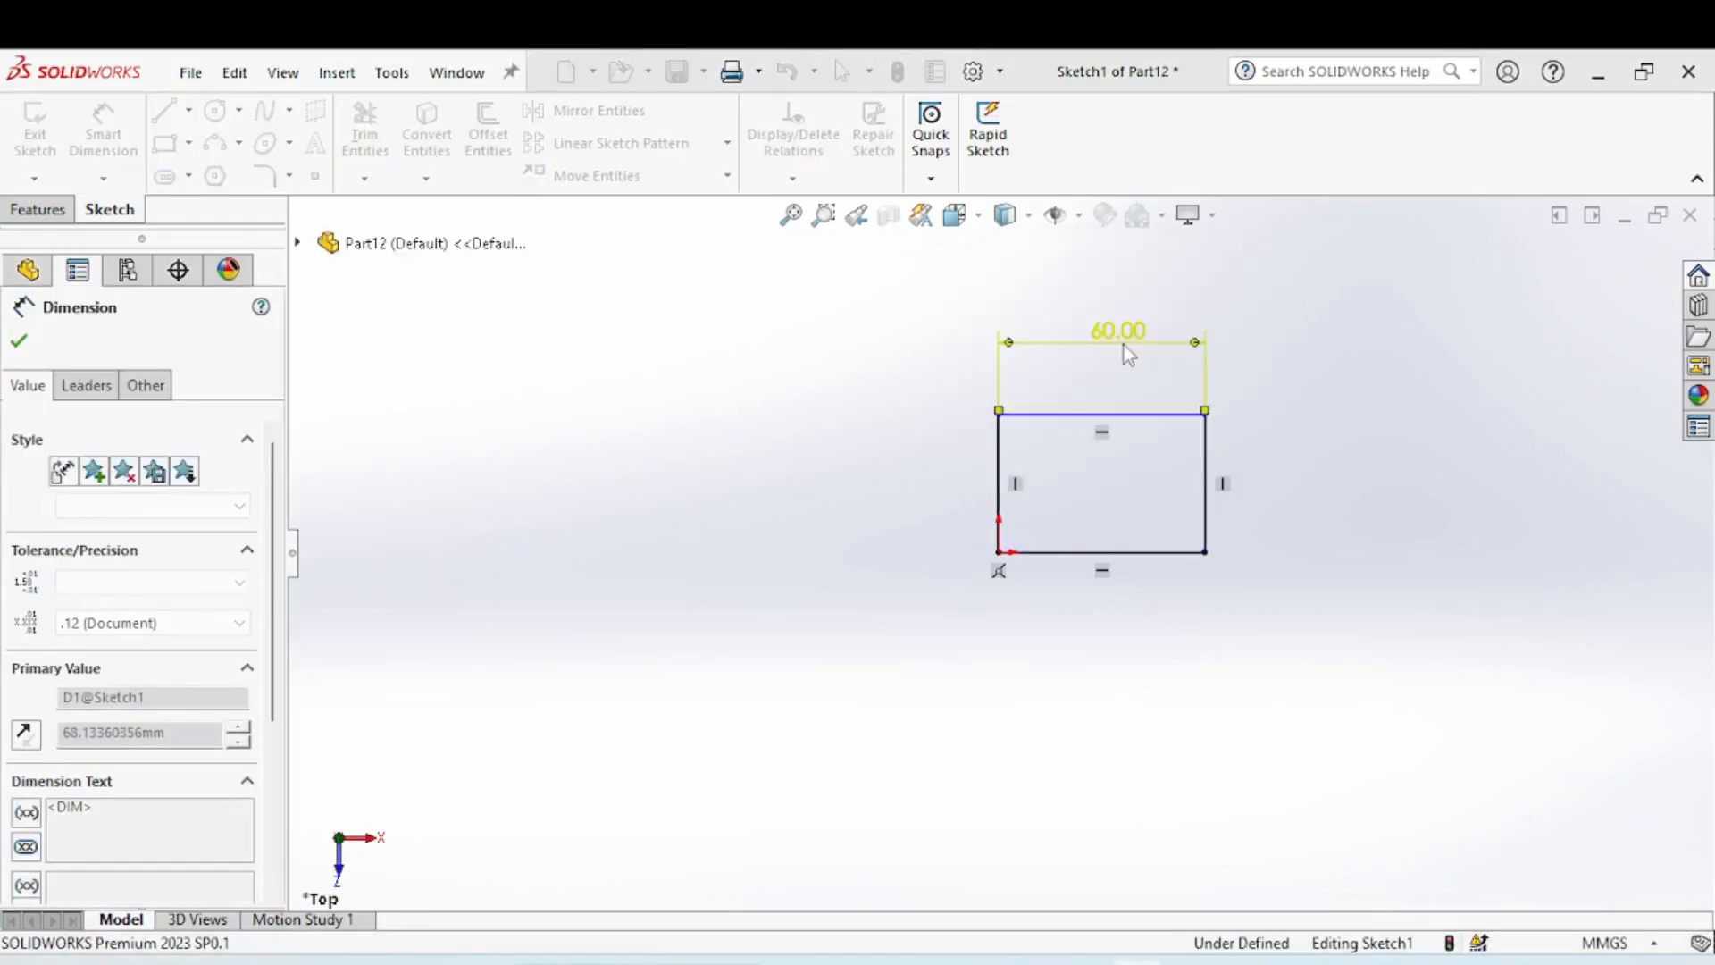
pyautogui.click(1000, 473)
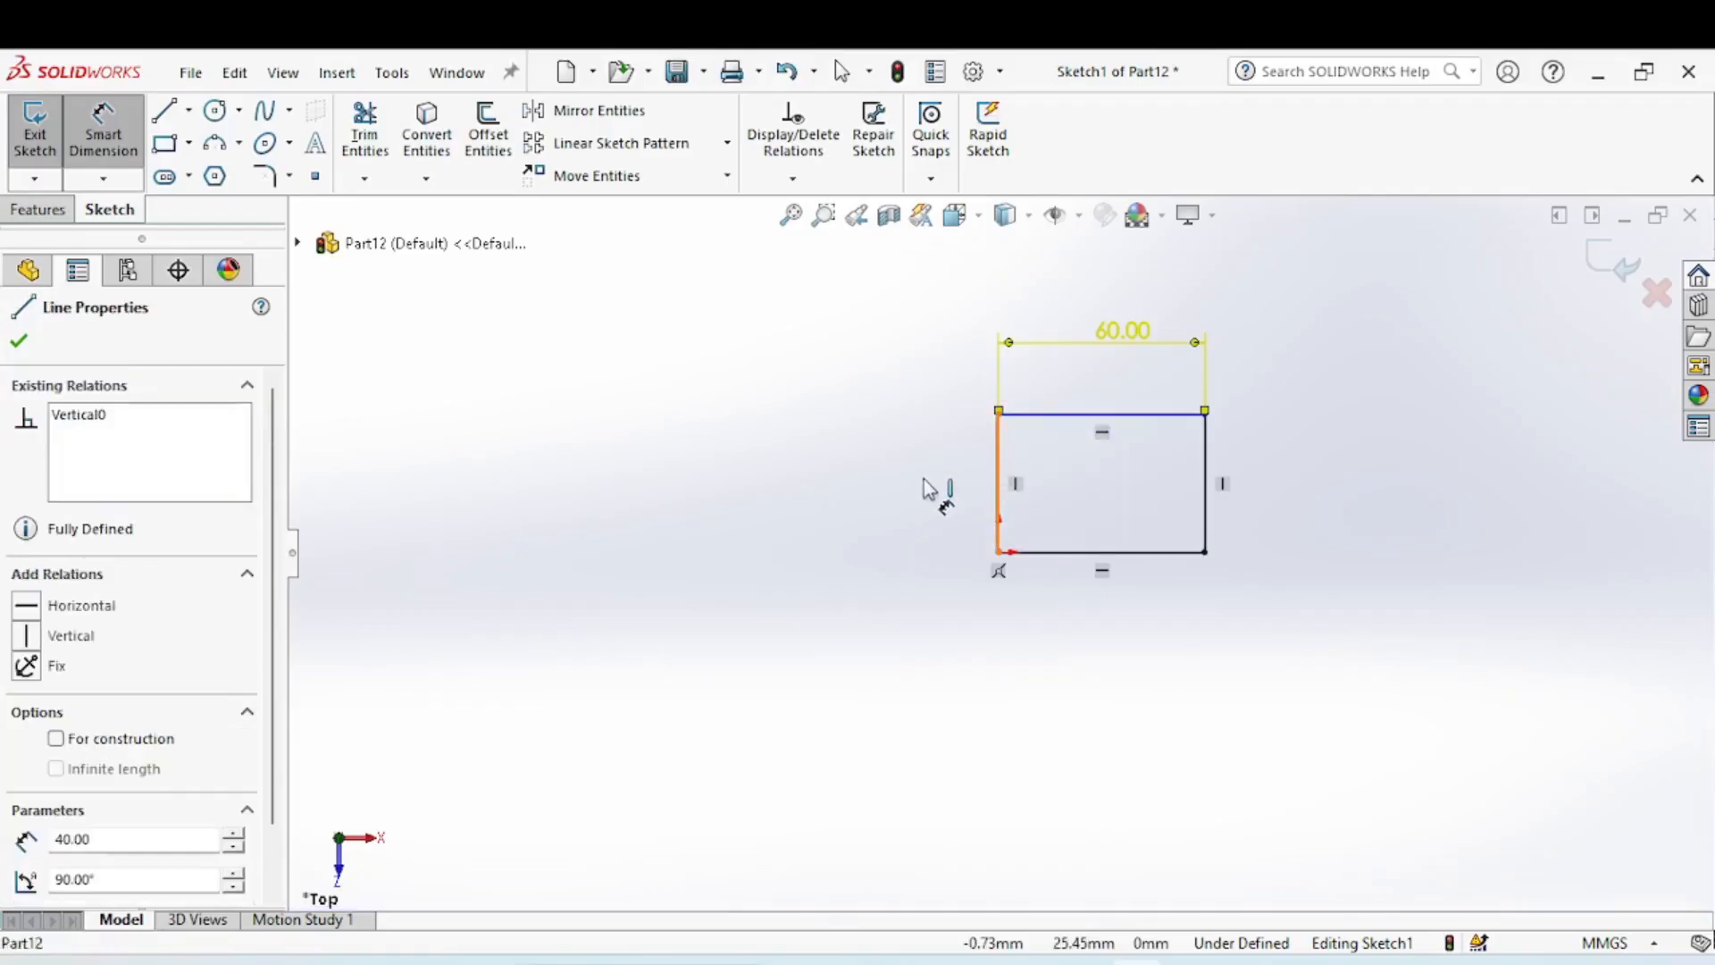
pyautogui.click(927, 492)
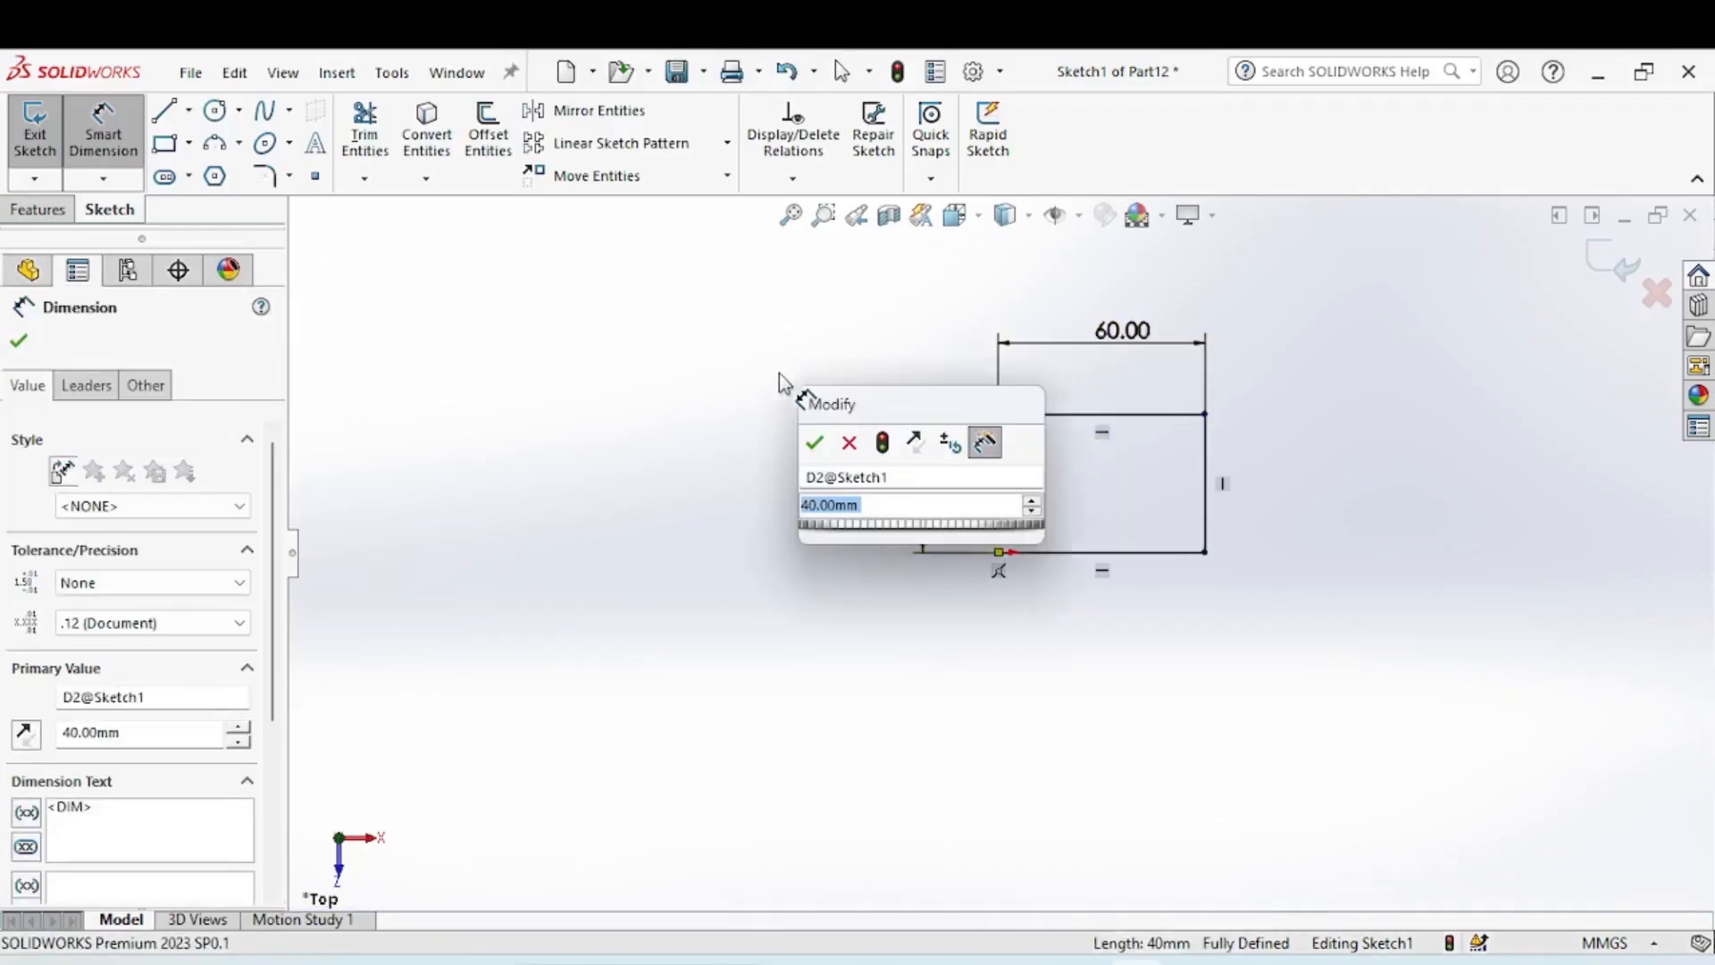
pyautogui.click(814, 442)
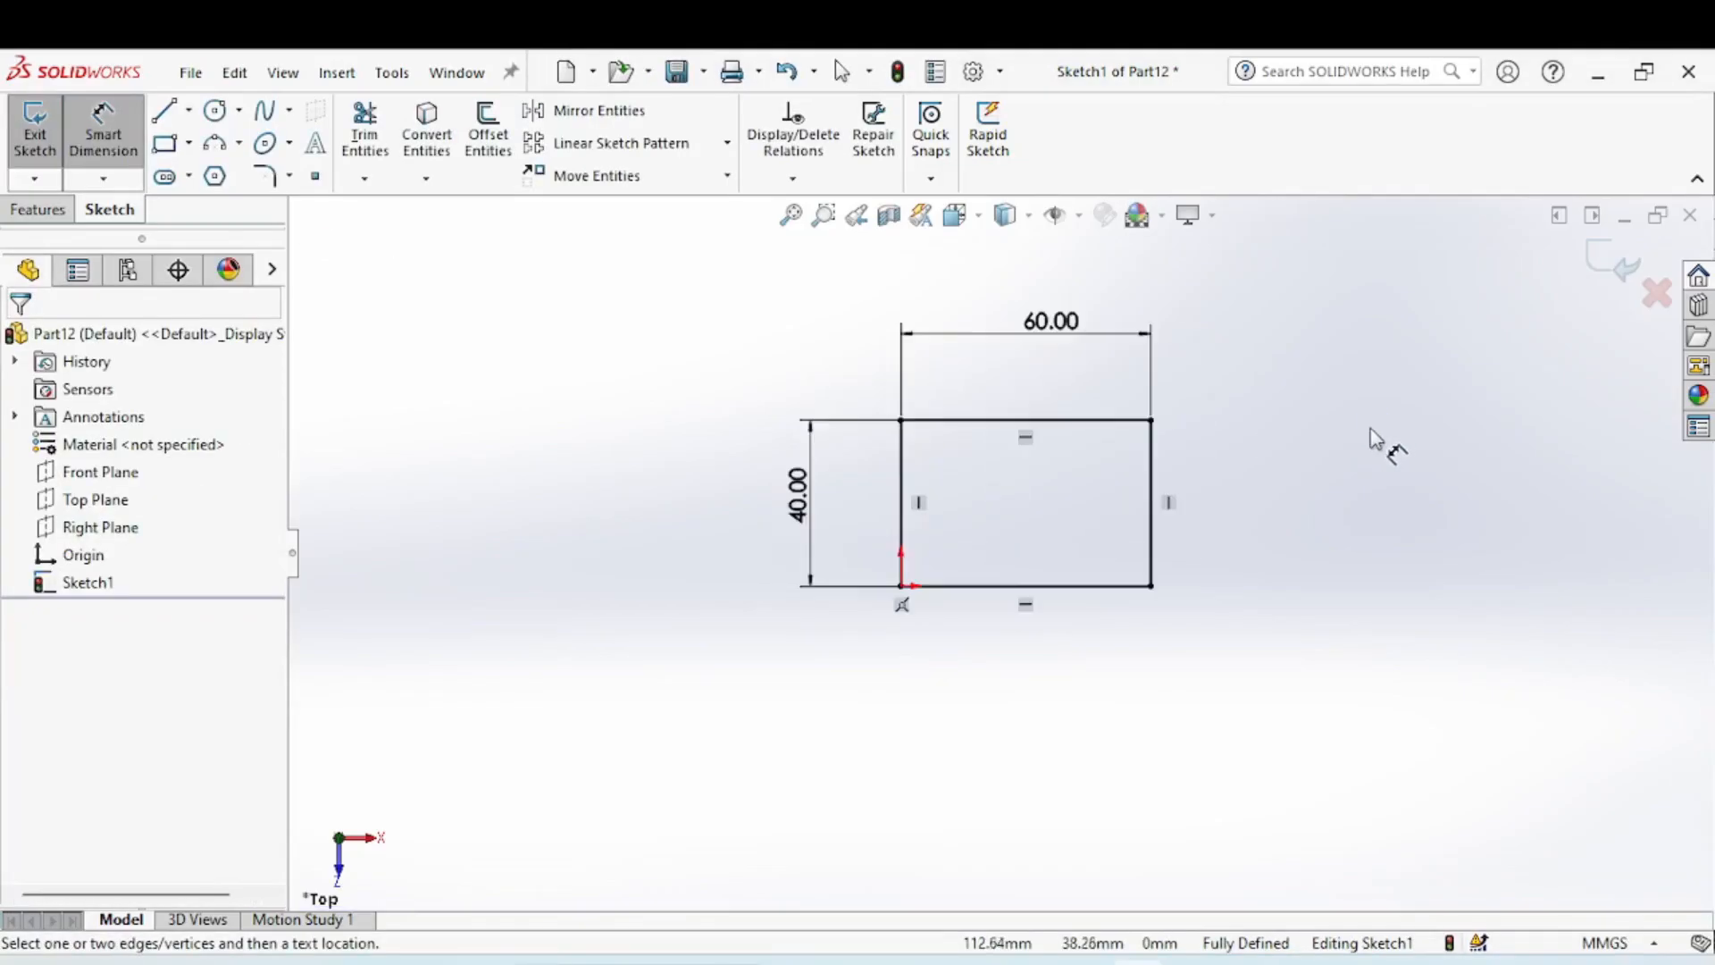
# Check the reference drawing and add an angle-distance sketch chamfer of 20 mm at 45° to the rectangle's lower-right corner.
pyautogui.click(1177, 959)
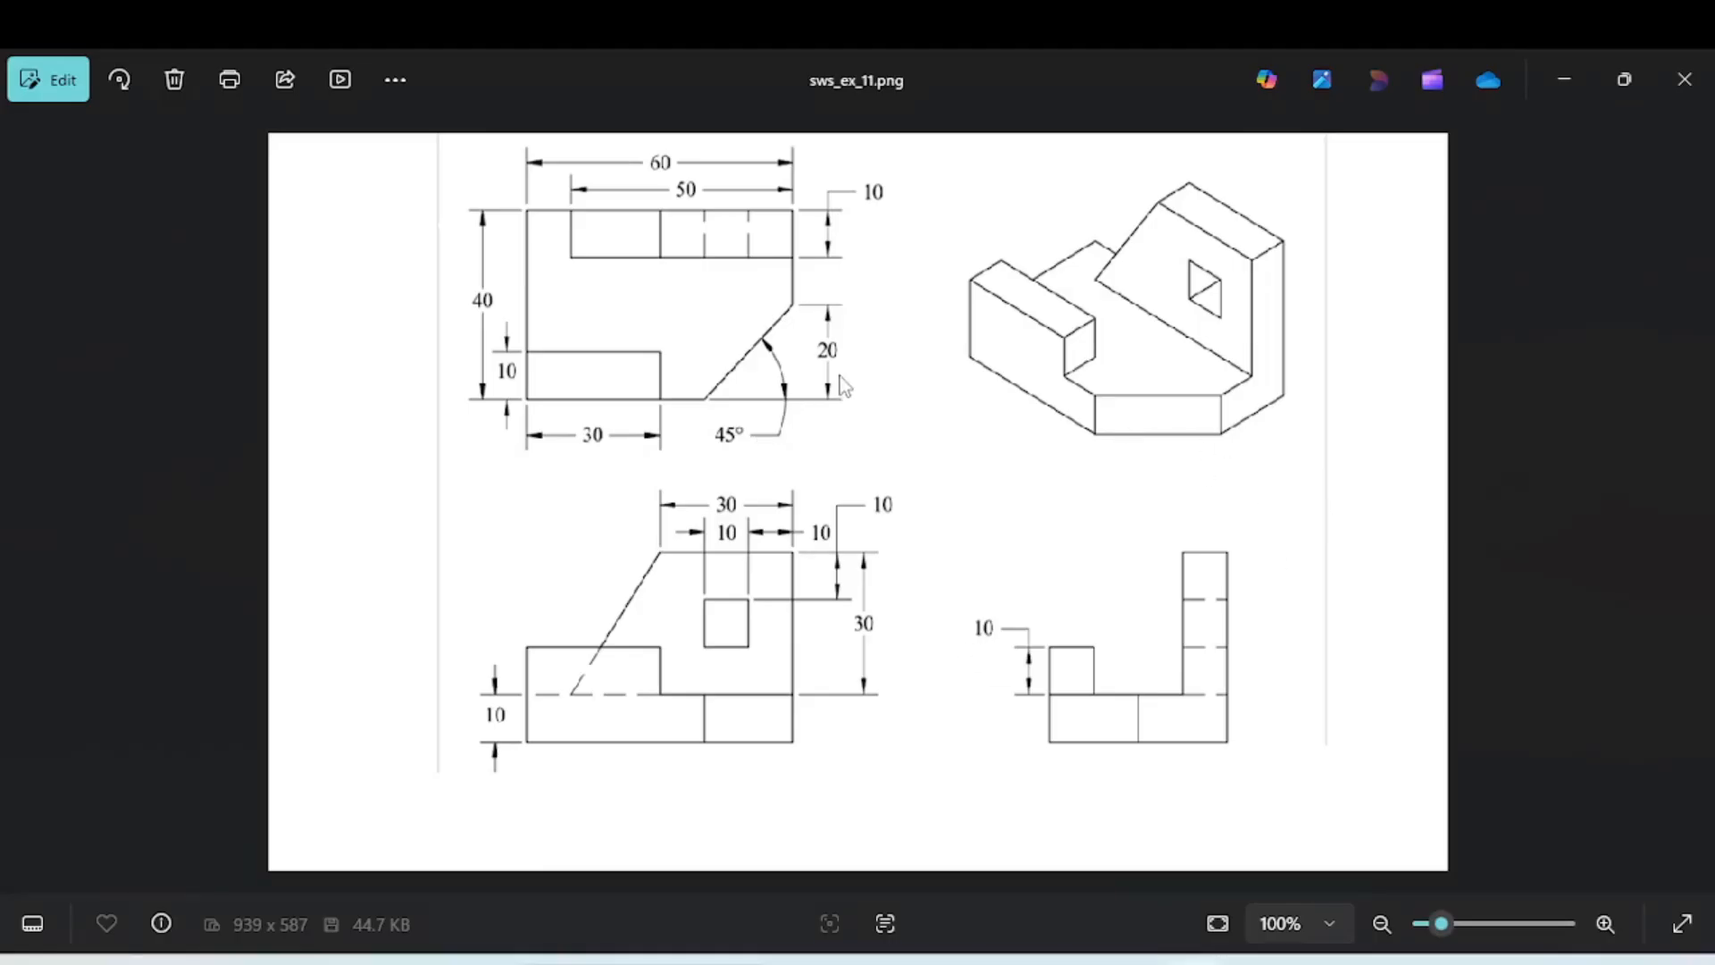
pyautogui.click(1140, 961)
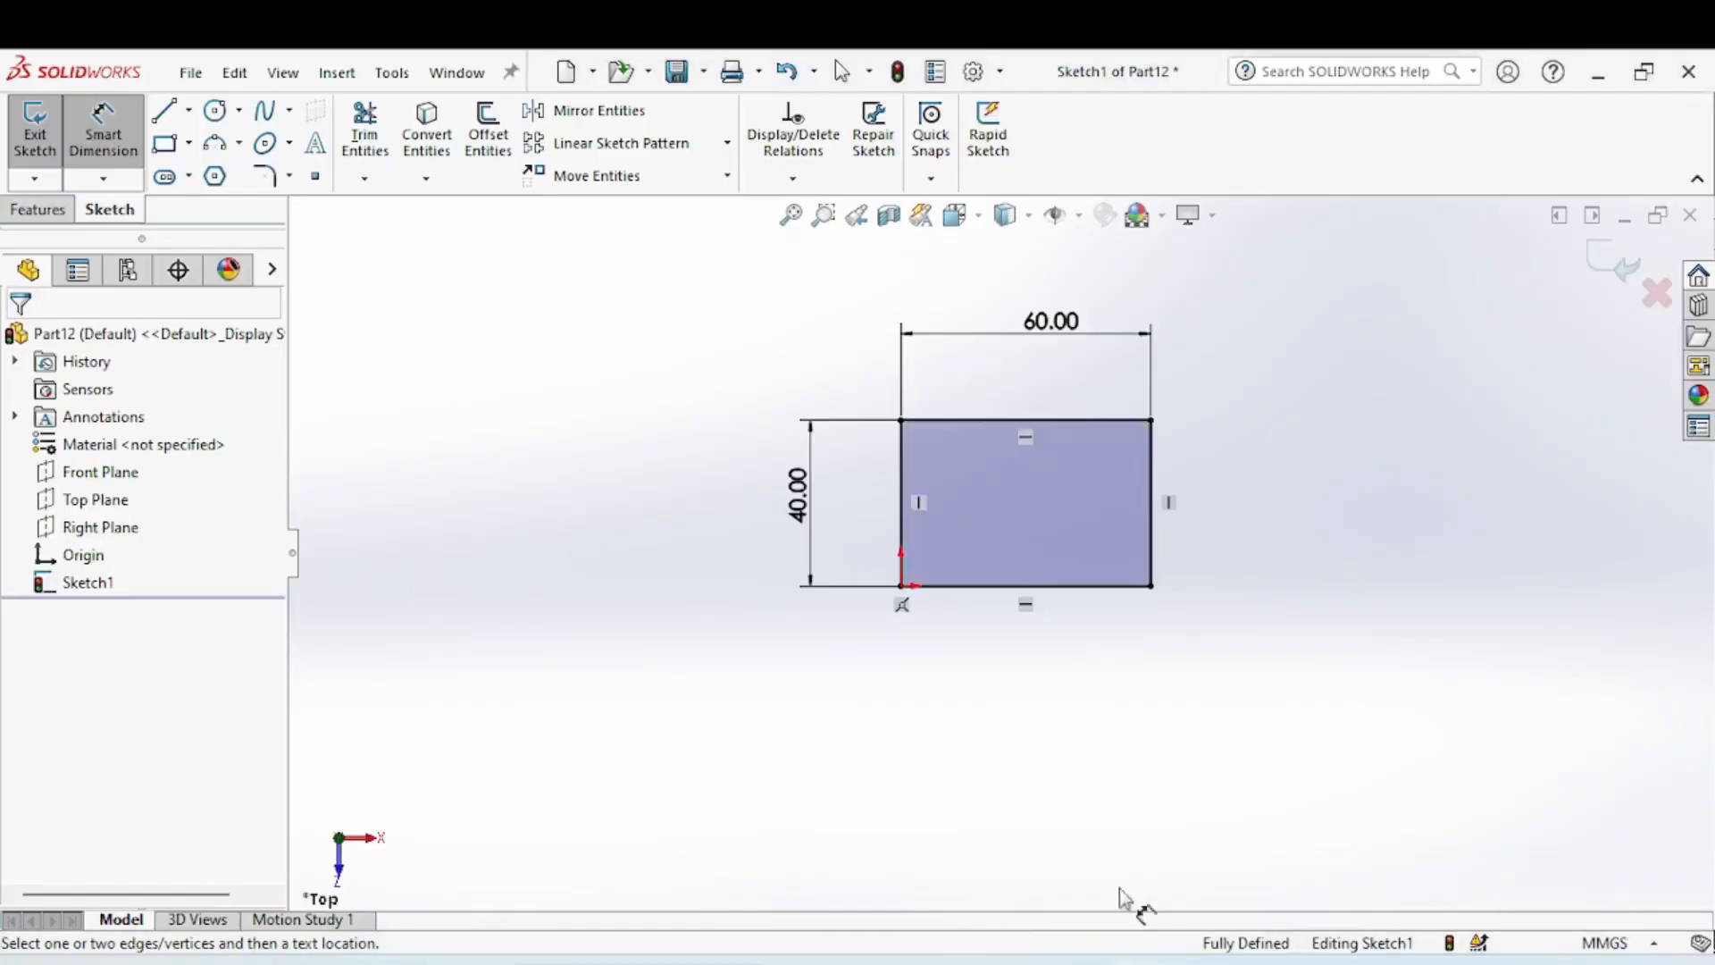
pyautogui.click(290, 176)
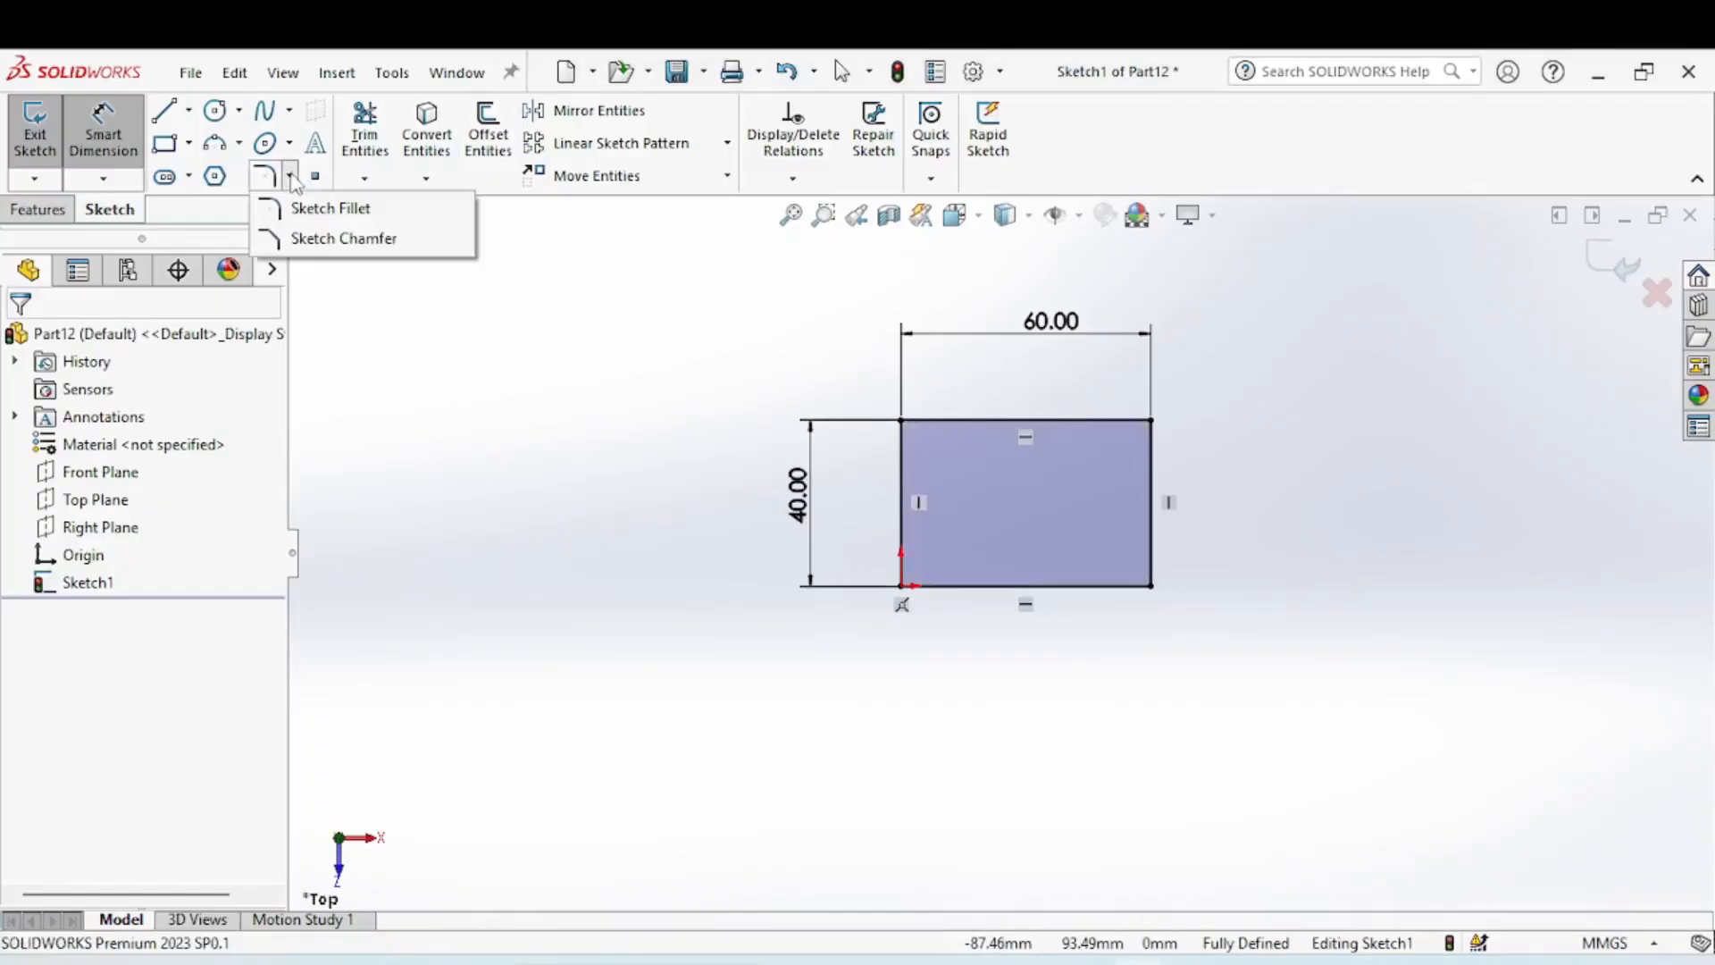
pyautogui.click(332, 249)
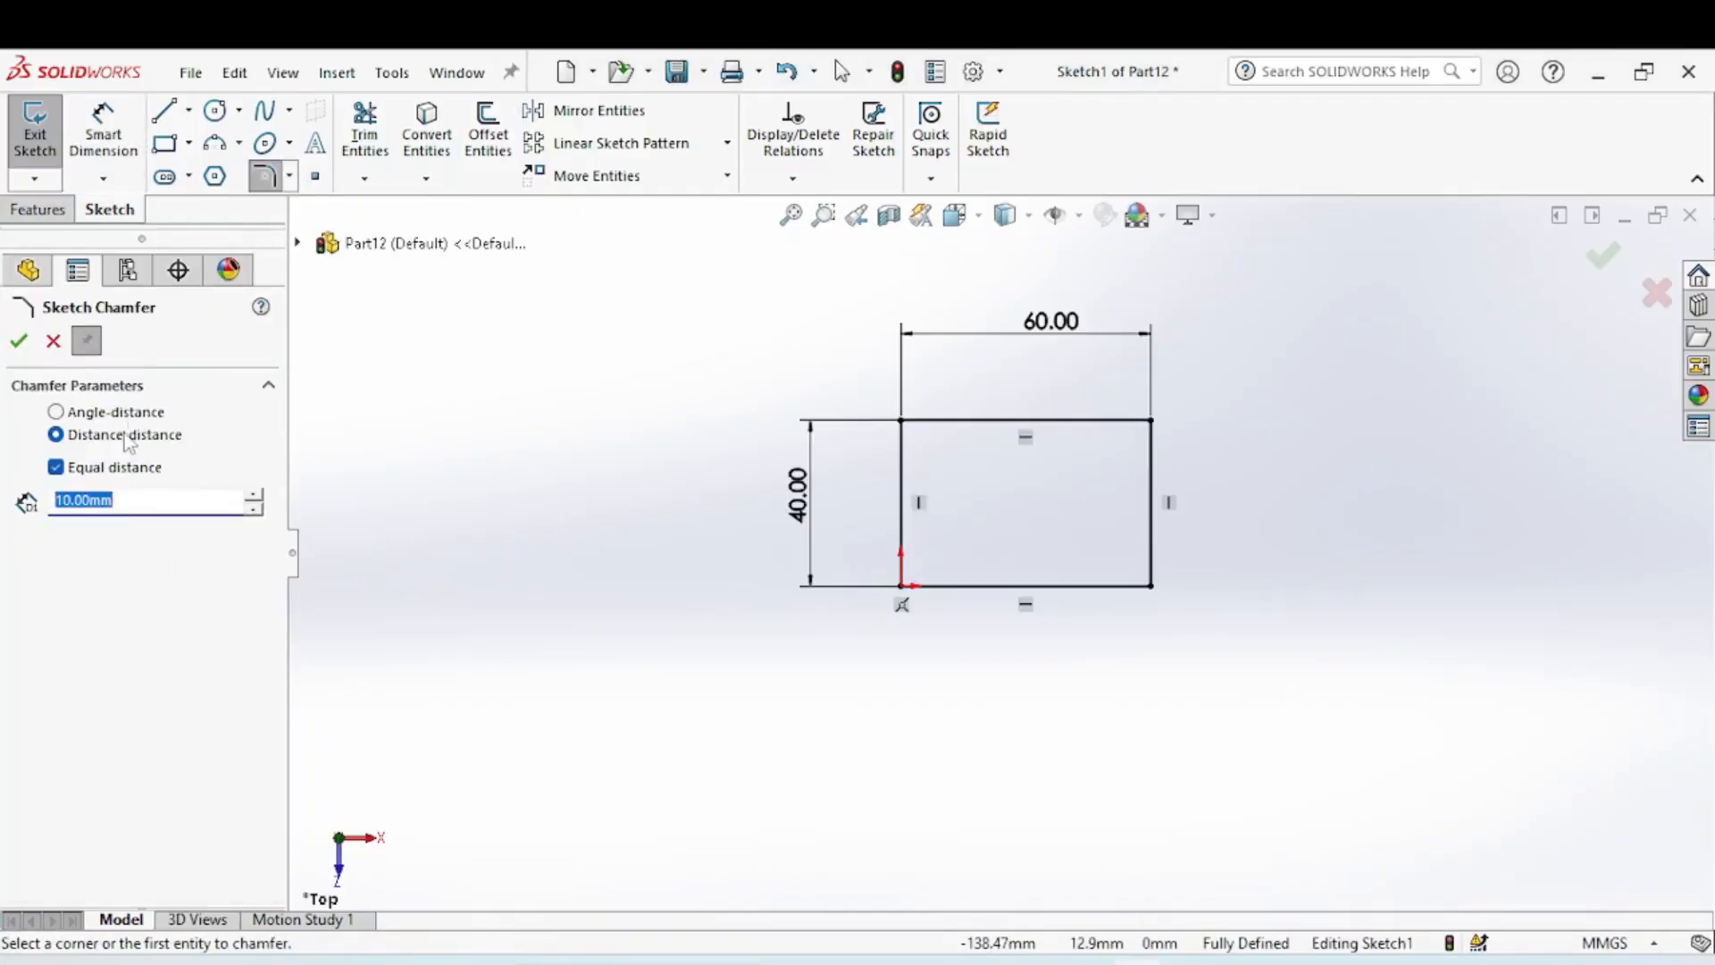
pyautogui.click(123, 415)
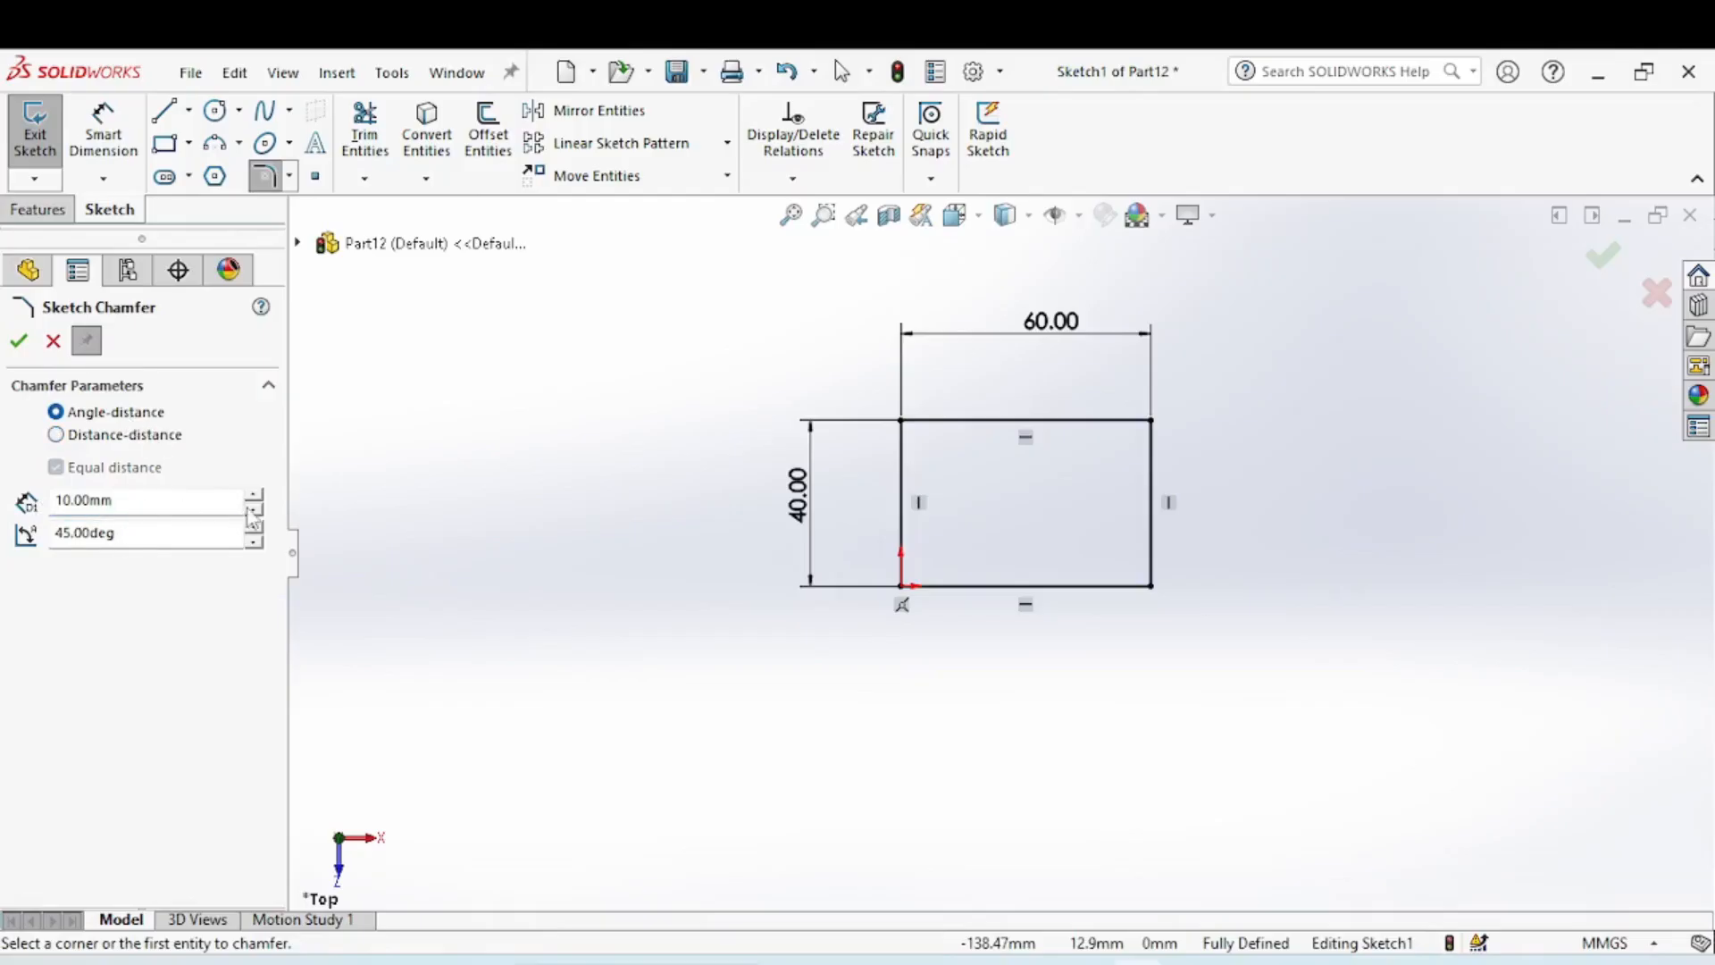
pyautogui.click(1127, 587)
pyautogui.click(1152, 546)
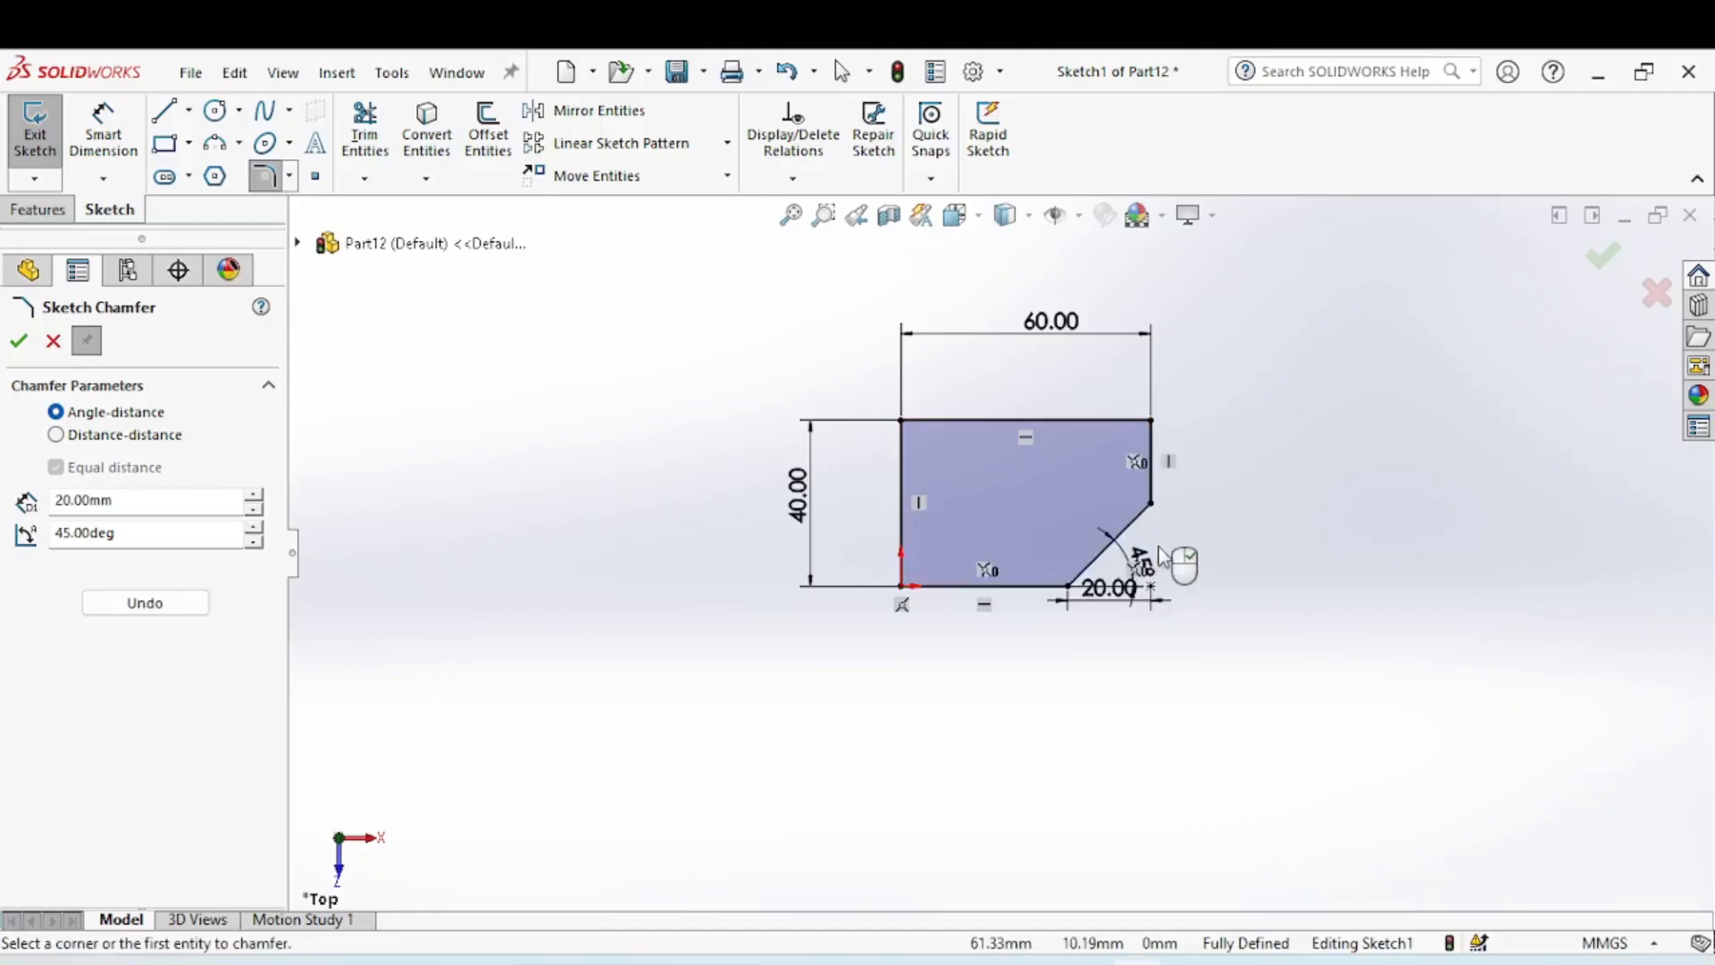
pyautogui.rightClick(1238, 431)
pyautogui.click(1295, 502)
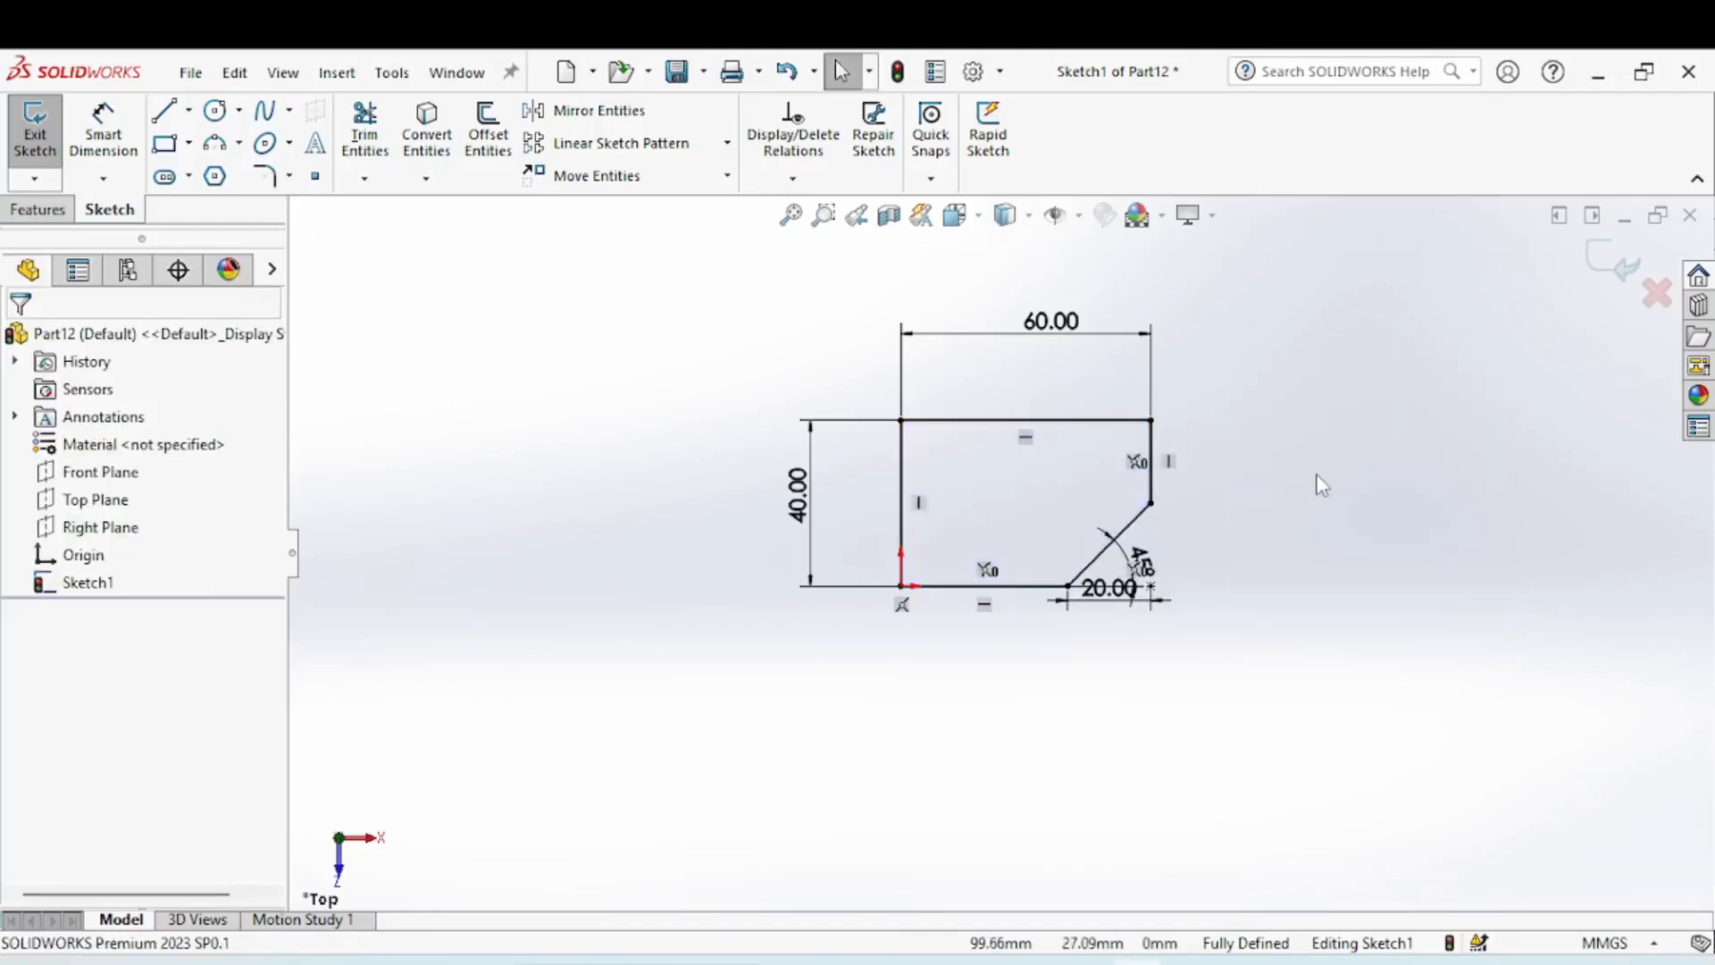
# Extrude the chamfered profile as a 10 mm blind boss, checking the thickness against the reference drawing.
pyautogui.click(38, 209)
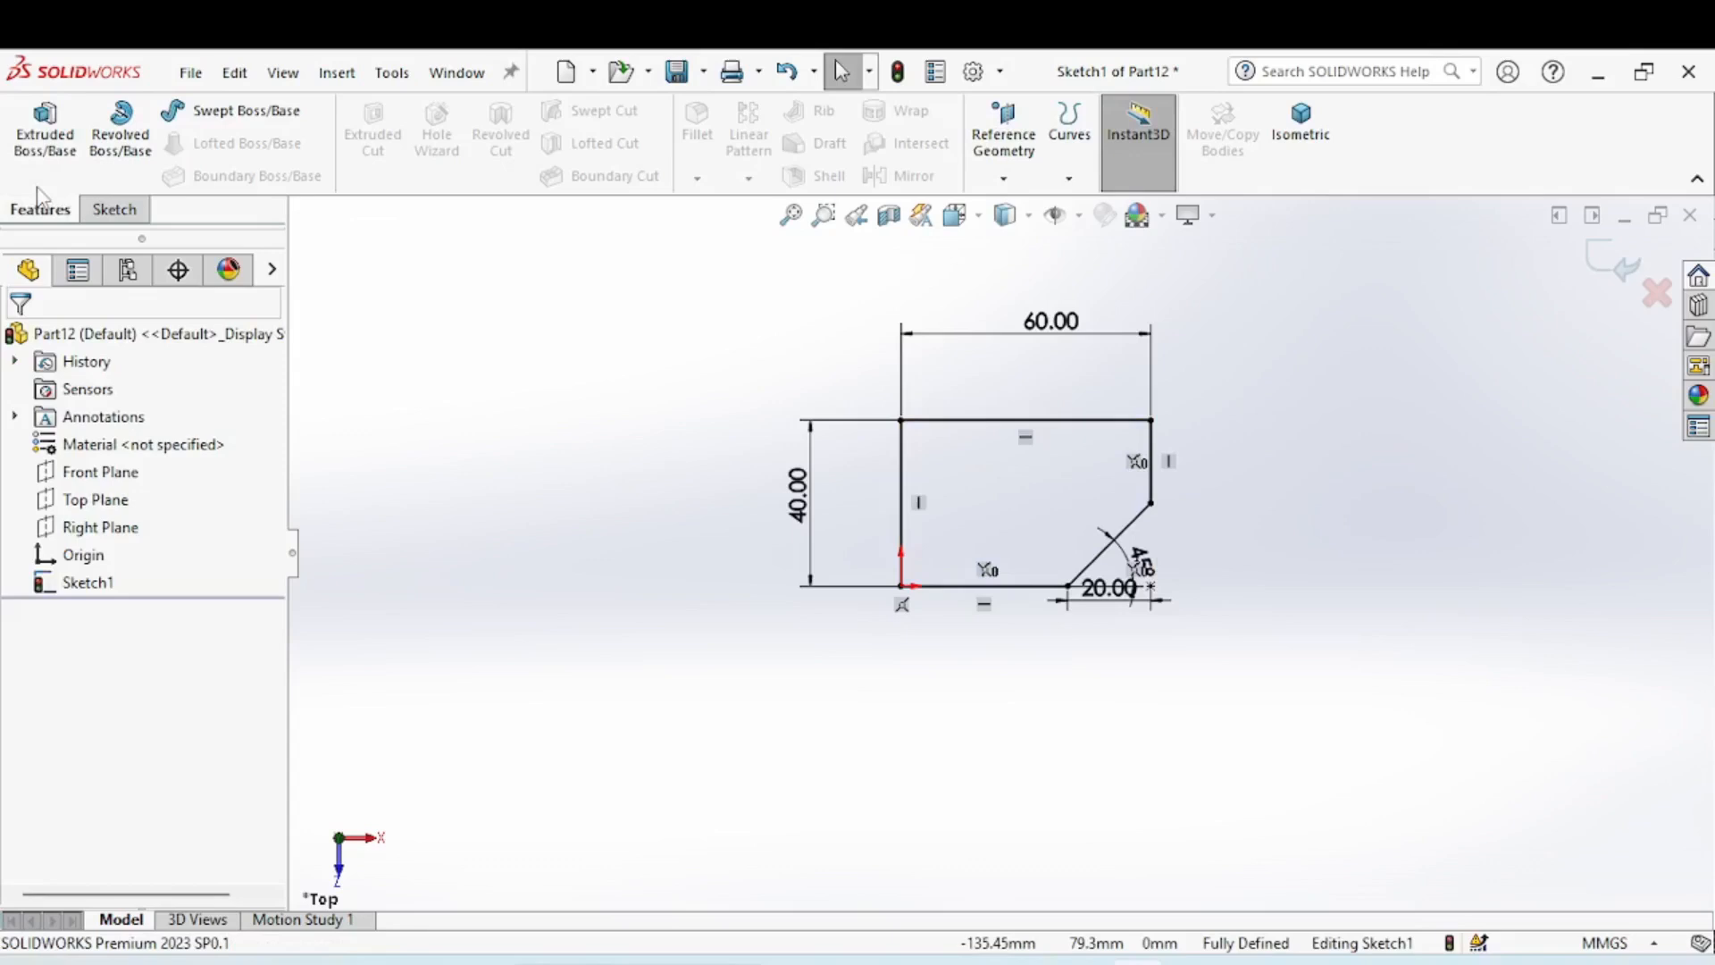
pyautogui.click(47, 130)
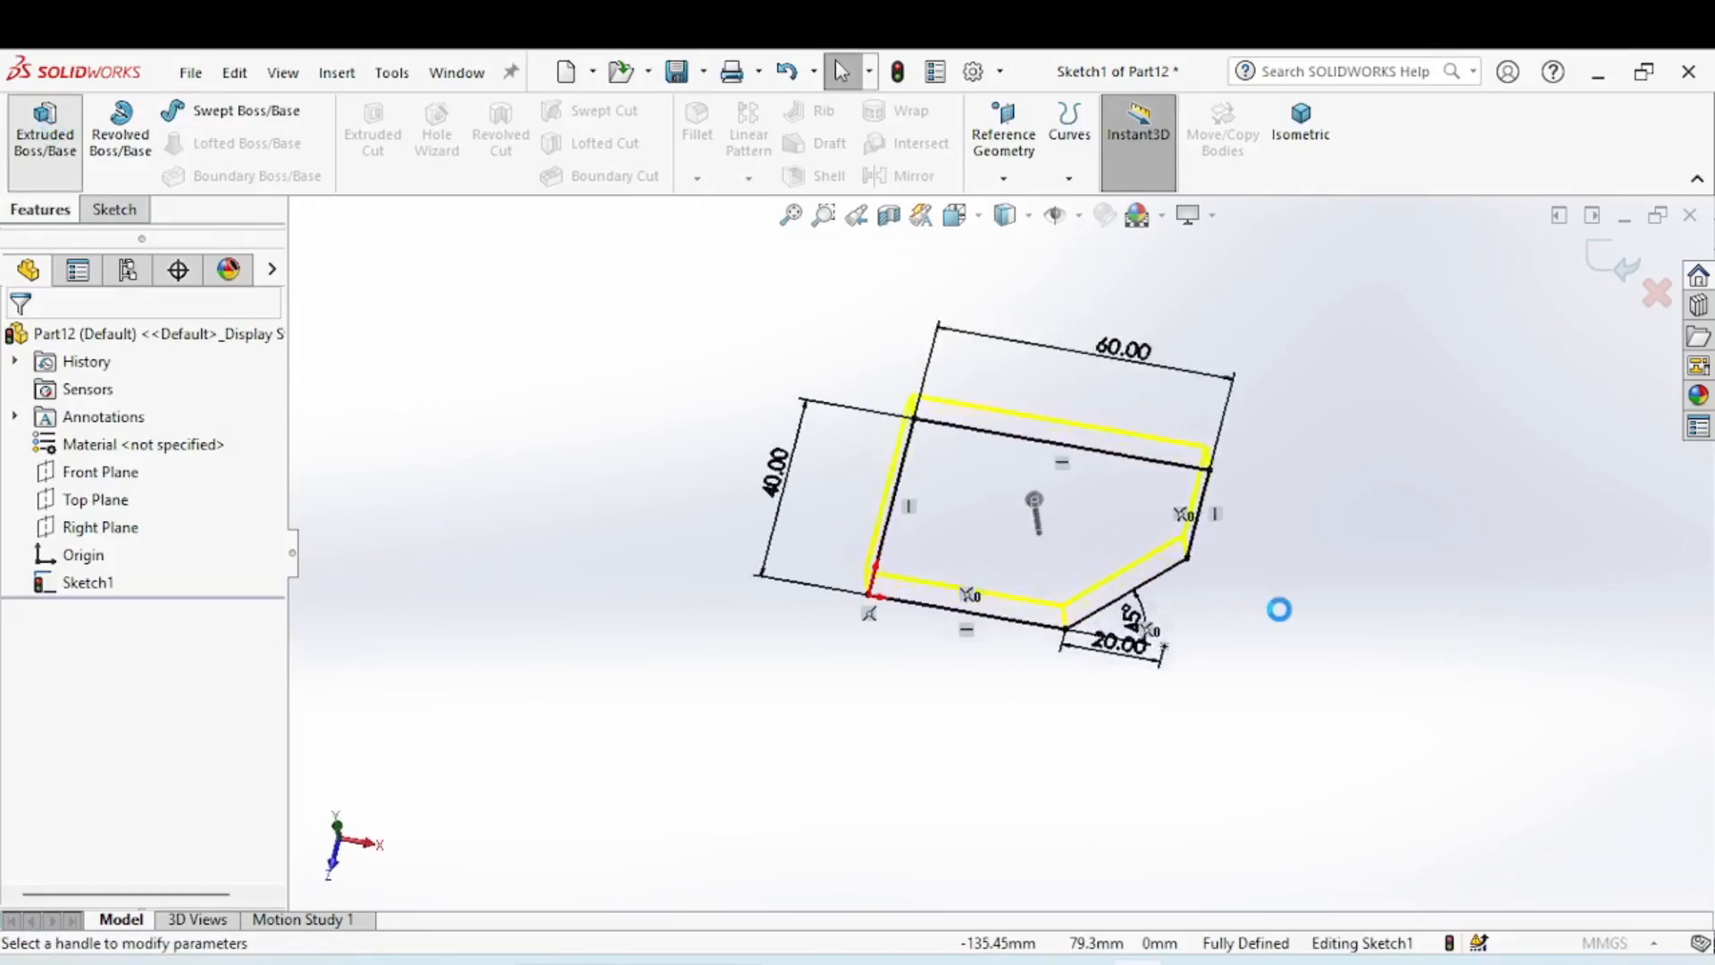
pyautogui.click(1193, 960)
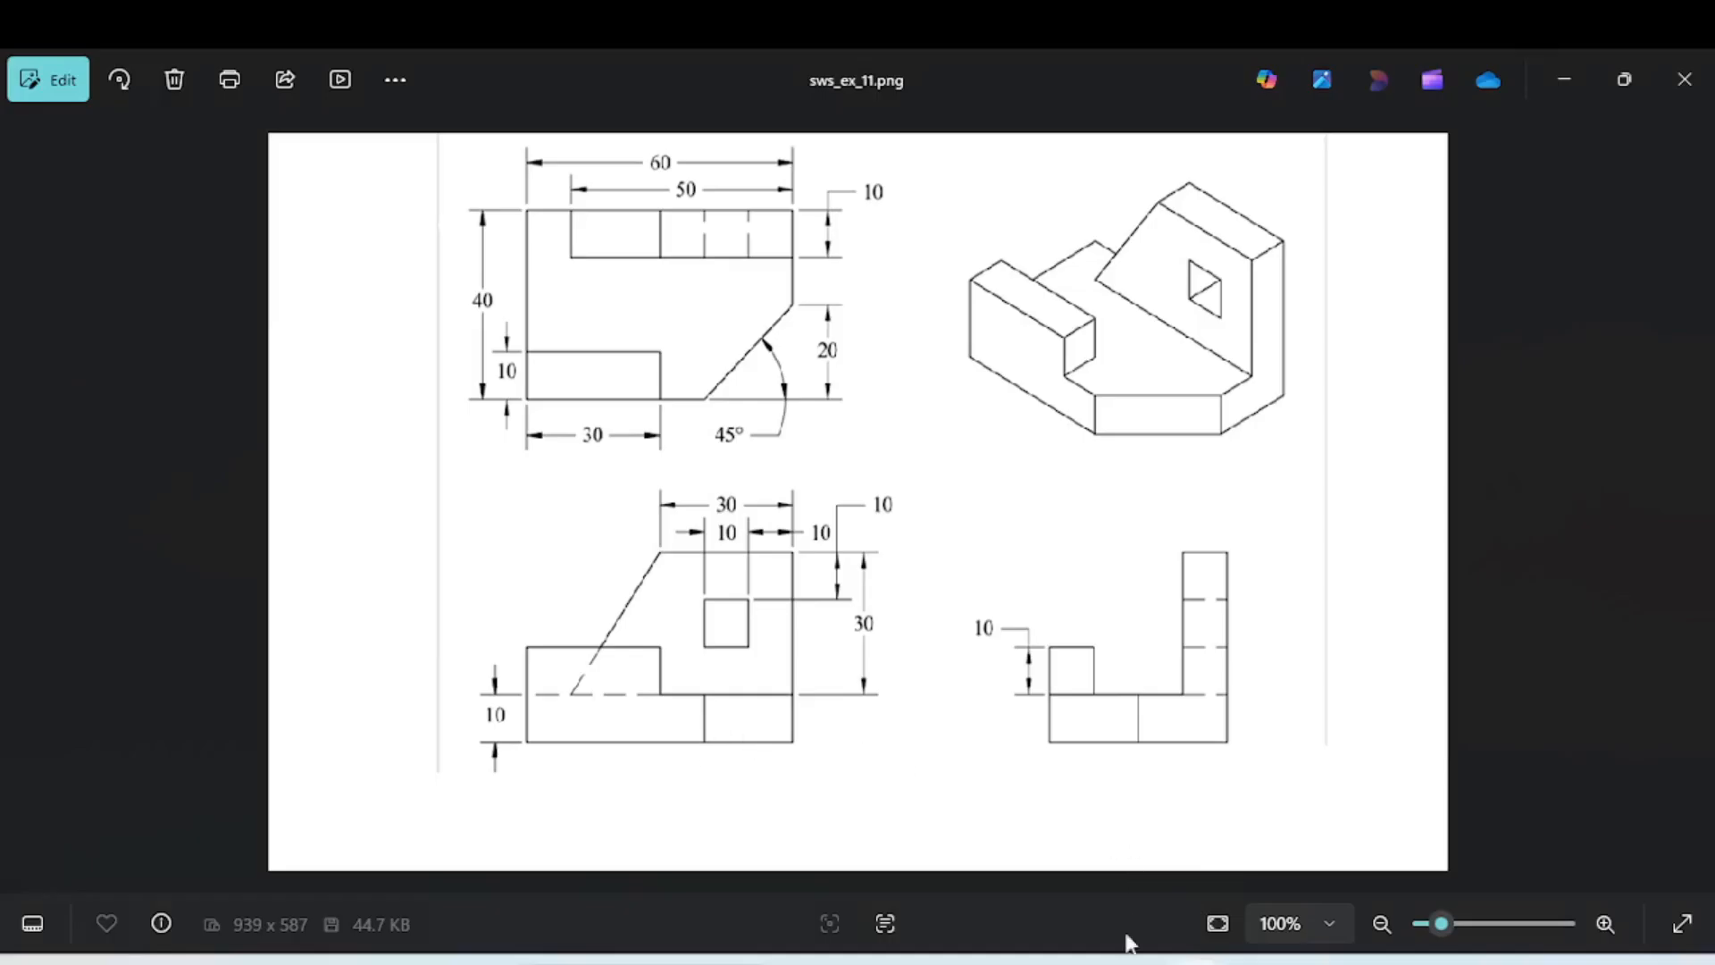
pyautogui.click(1194, 959)
pyautogui.rightClick(668, 566)
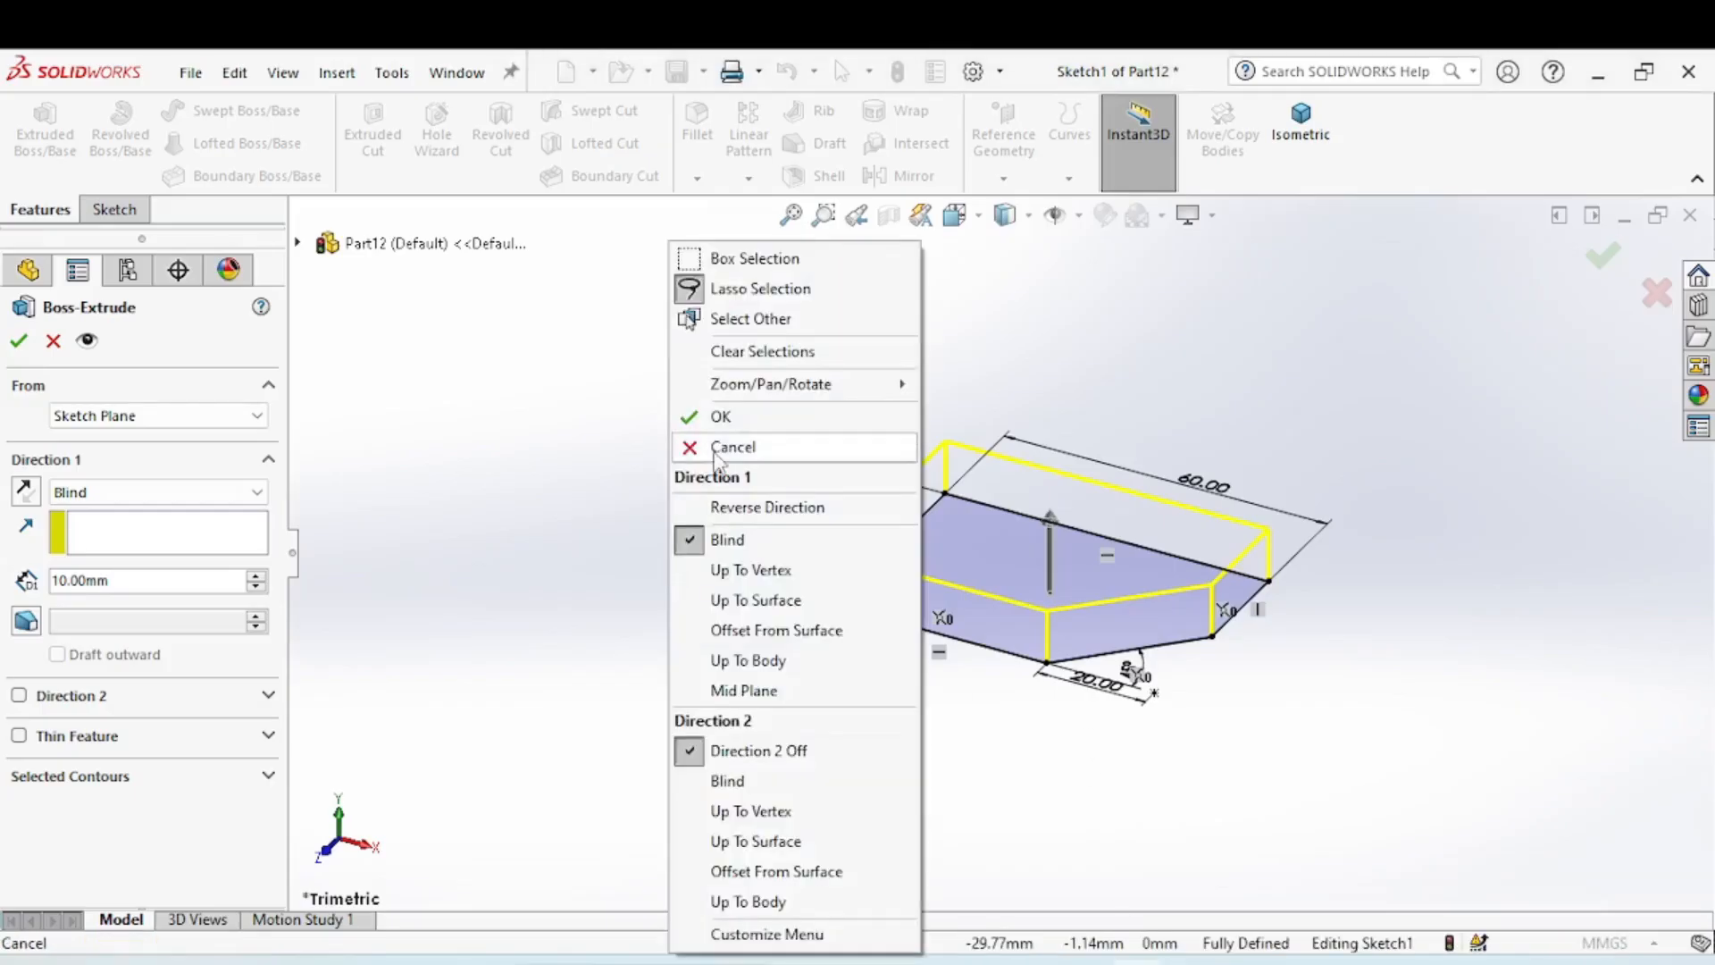
pyautogui.click(725, 414)
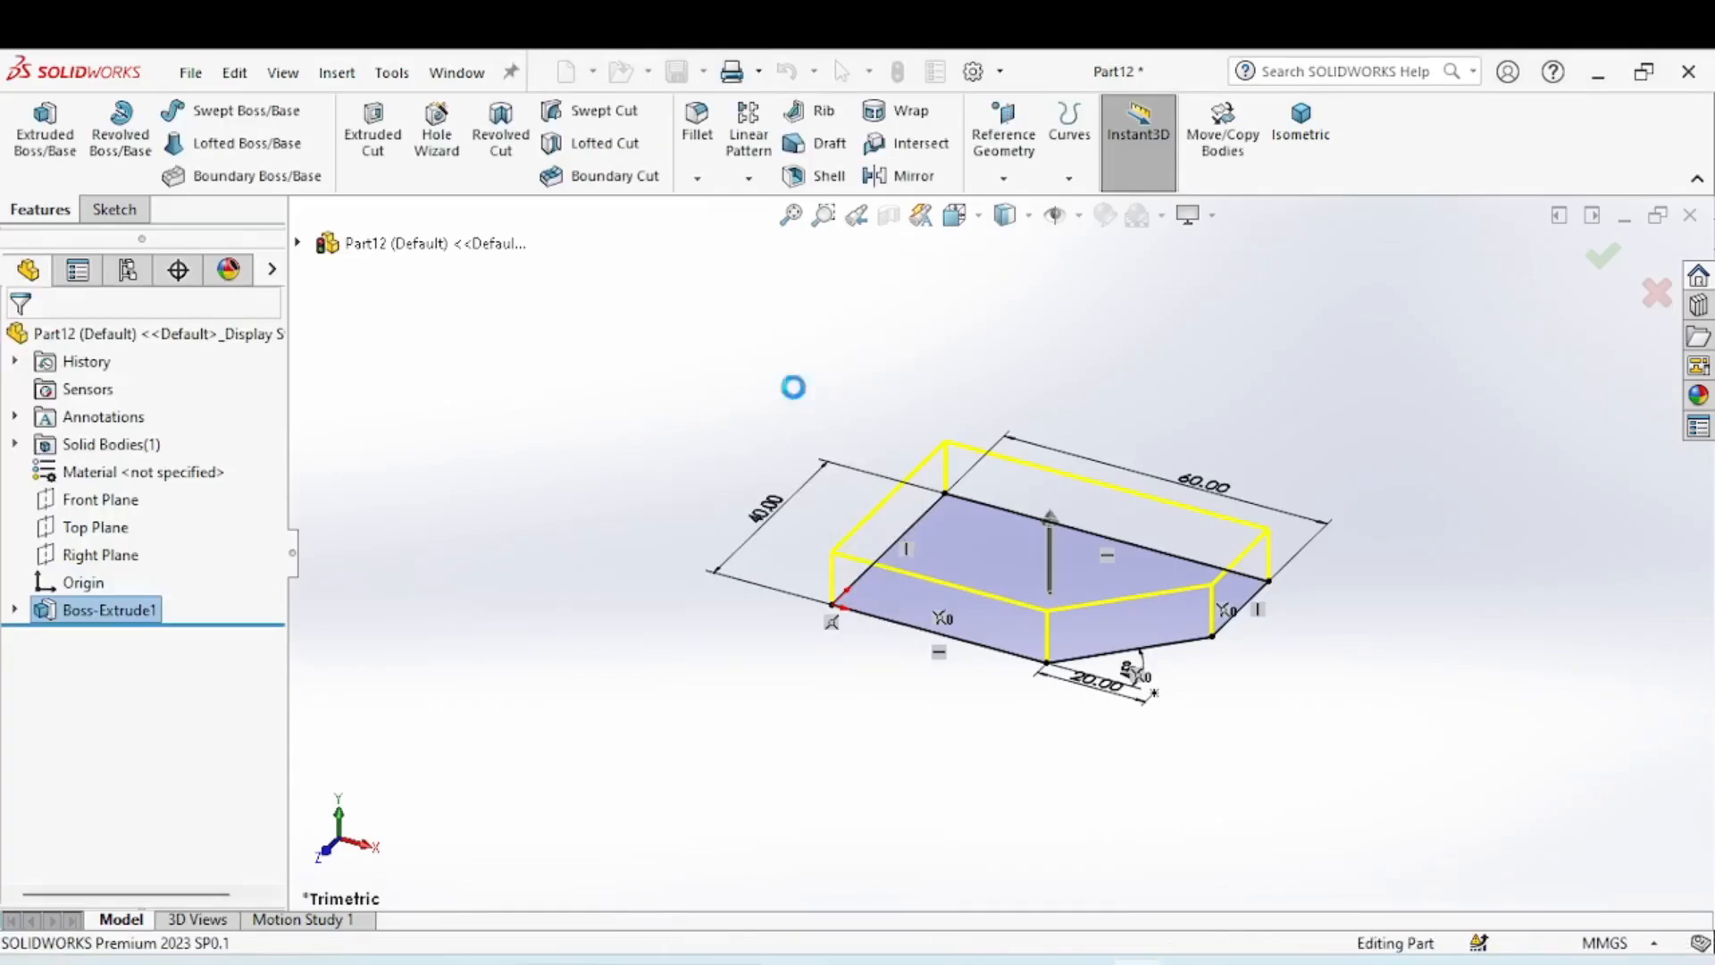
pyautogui.click(754, 499)
# Check the reference drawing and sketch a corner rectangle about 27.5 by 5 mm from the origin on the base's top face.
pyautogui.click(1188, 958)
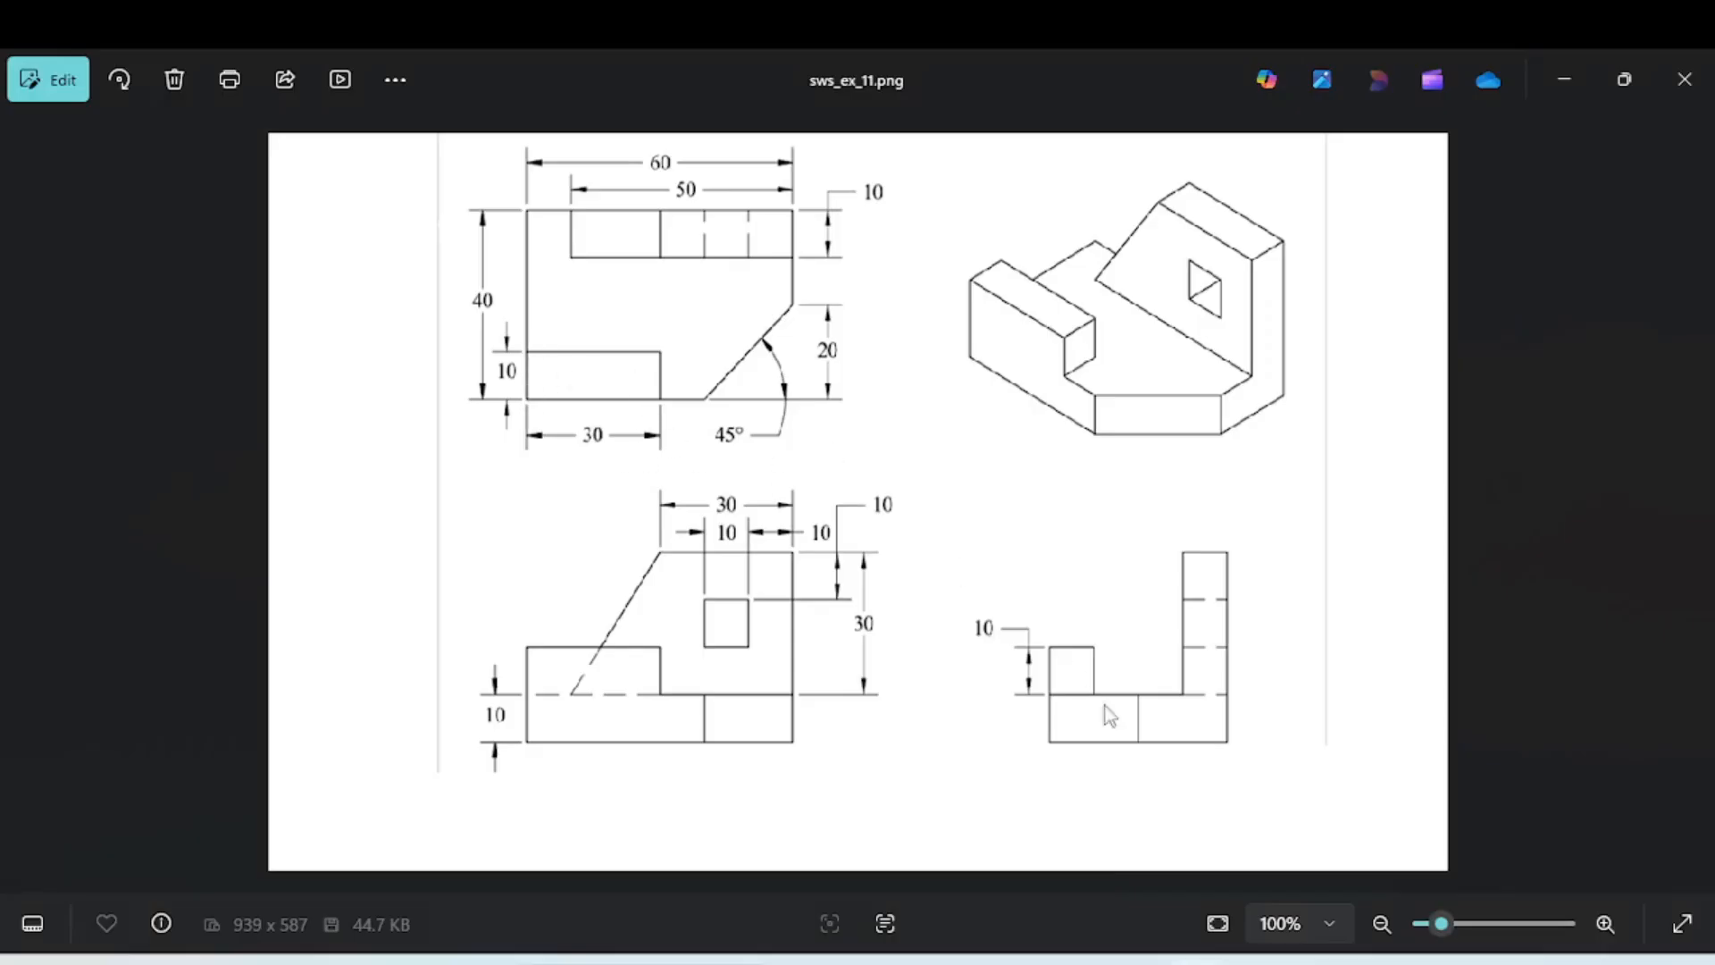
pyautogui.hotkey('alt', 'Tab')
pyautogui.click(938, 541)
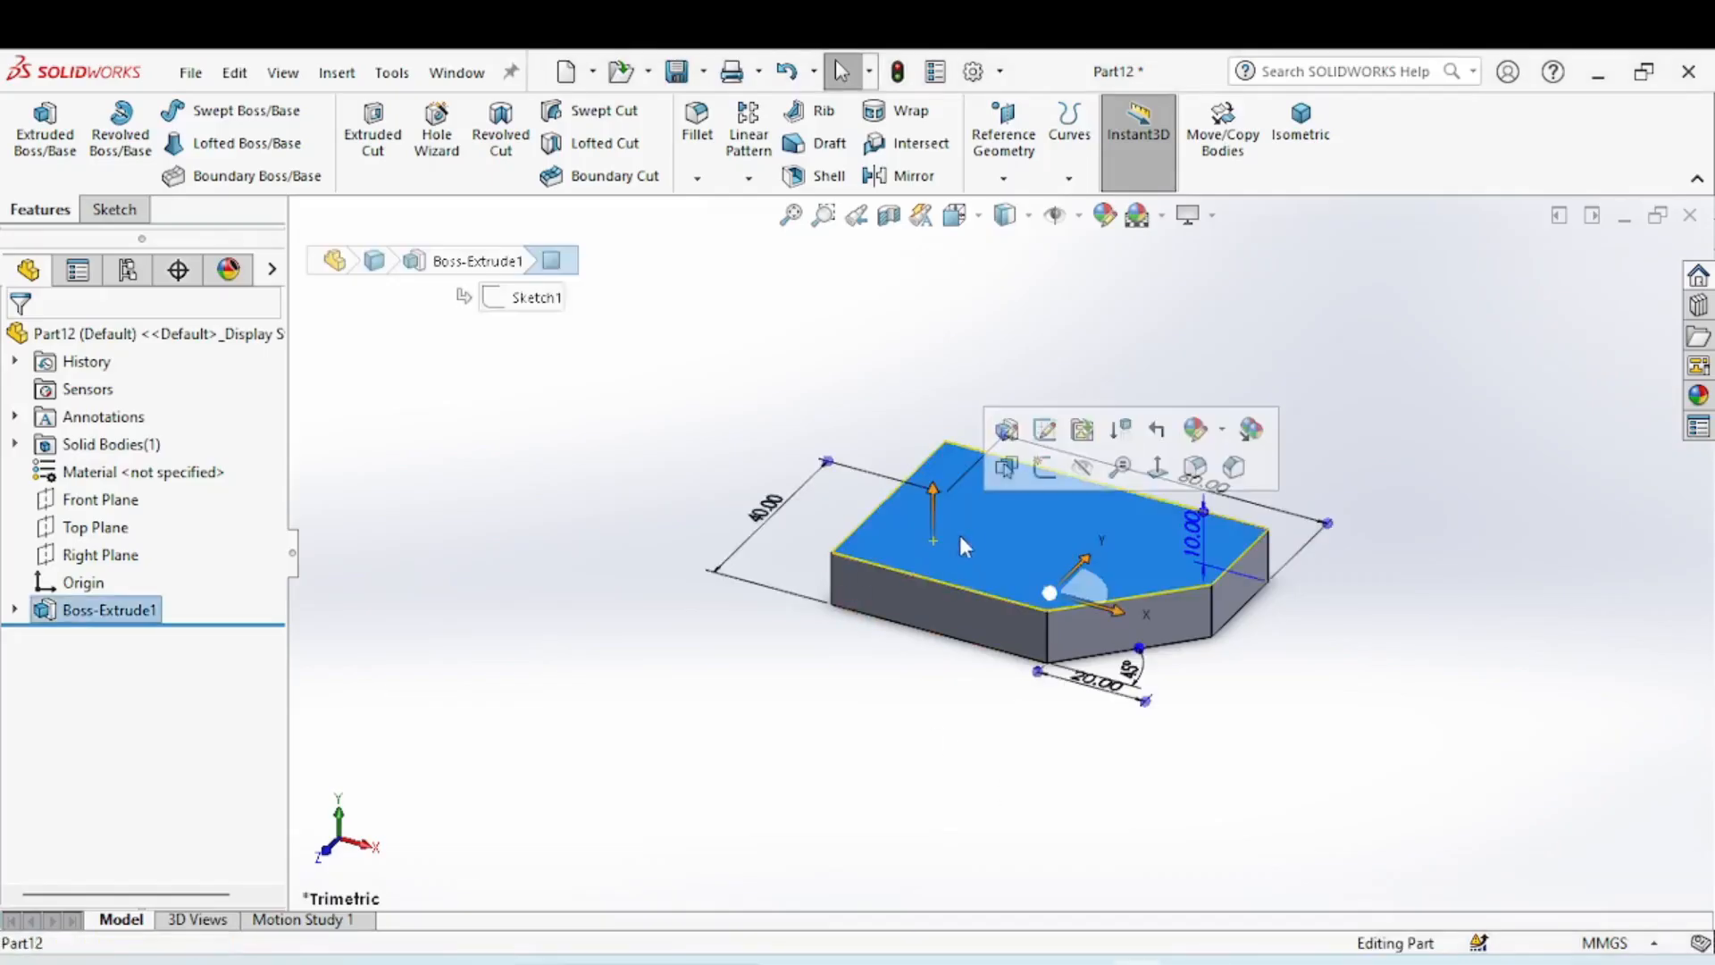
pyautogui.click(1040, 474)
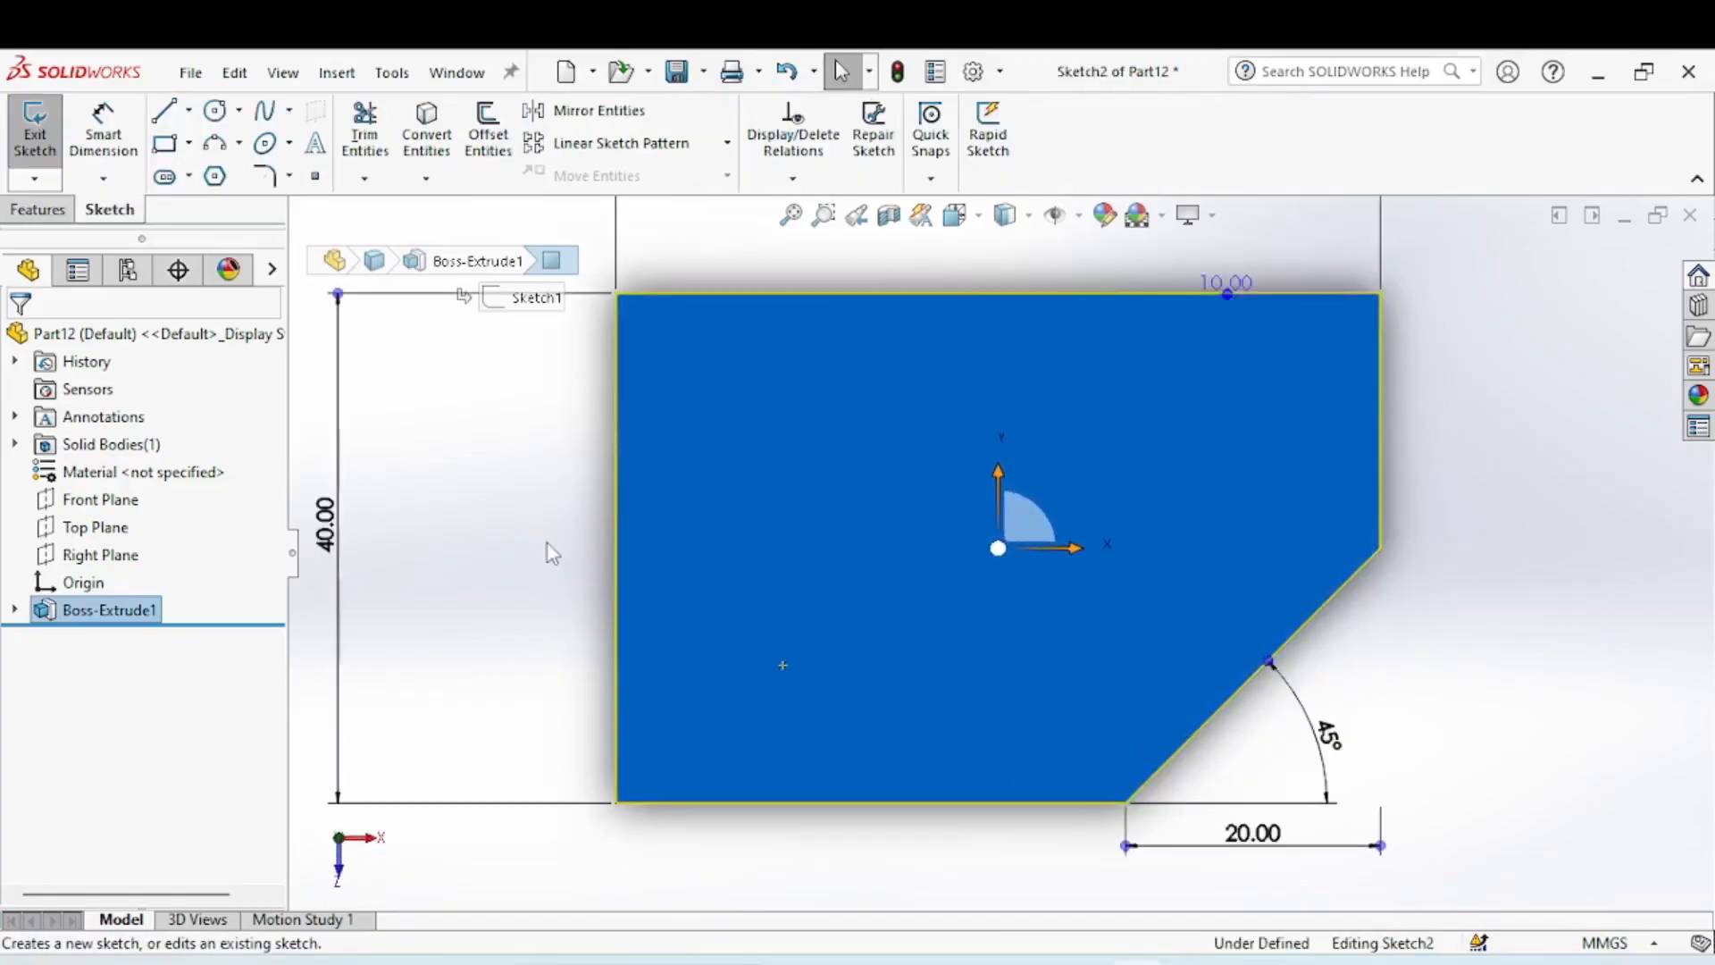
pyautogui.click(165, 143)
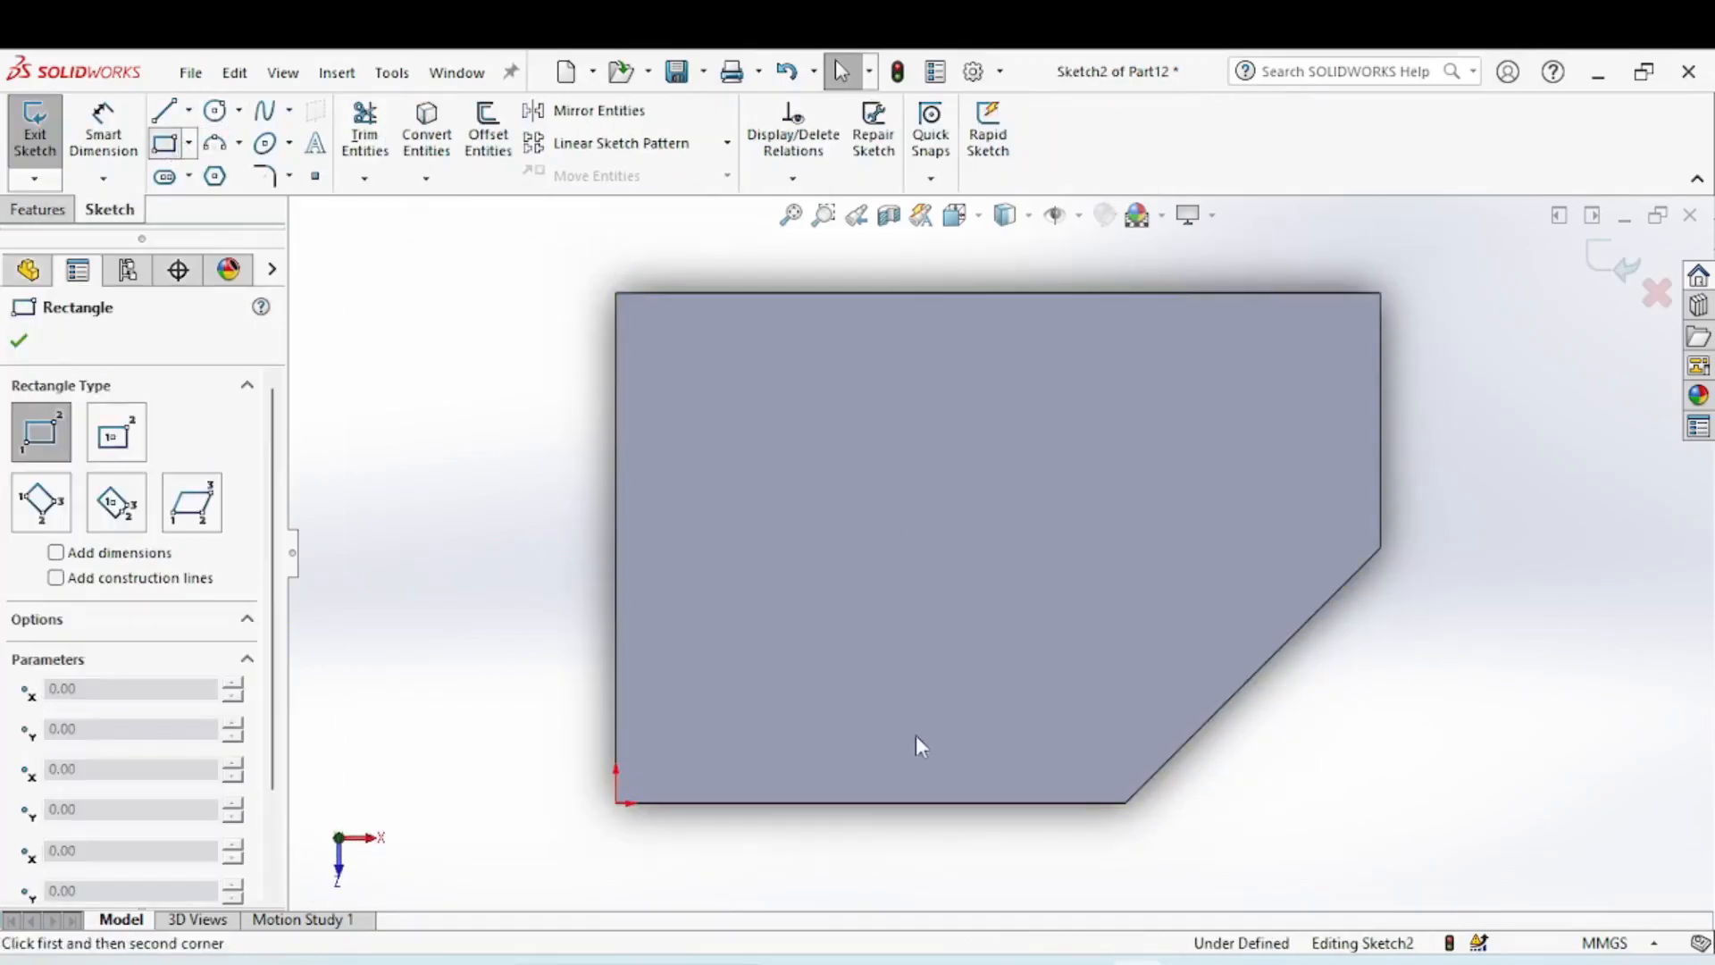
pyautogui.click(616, 802)
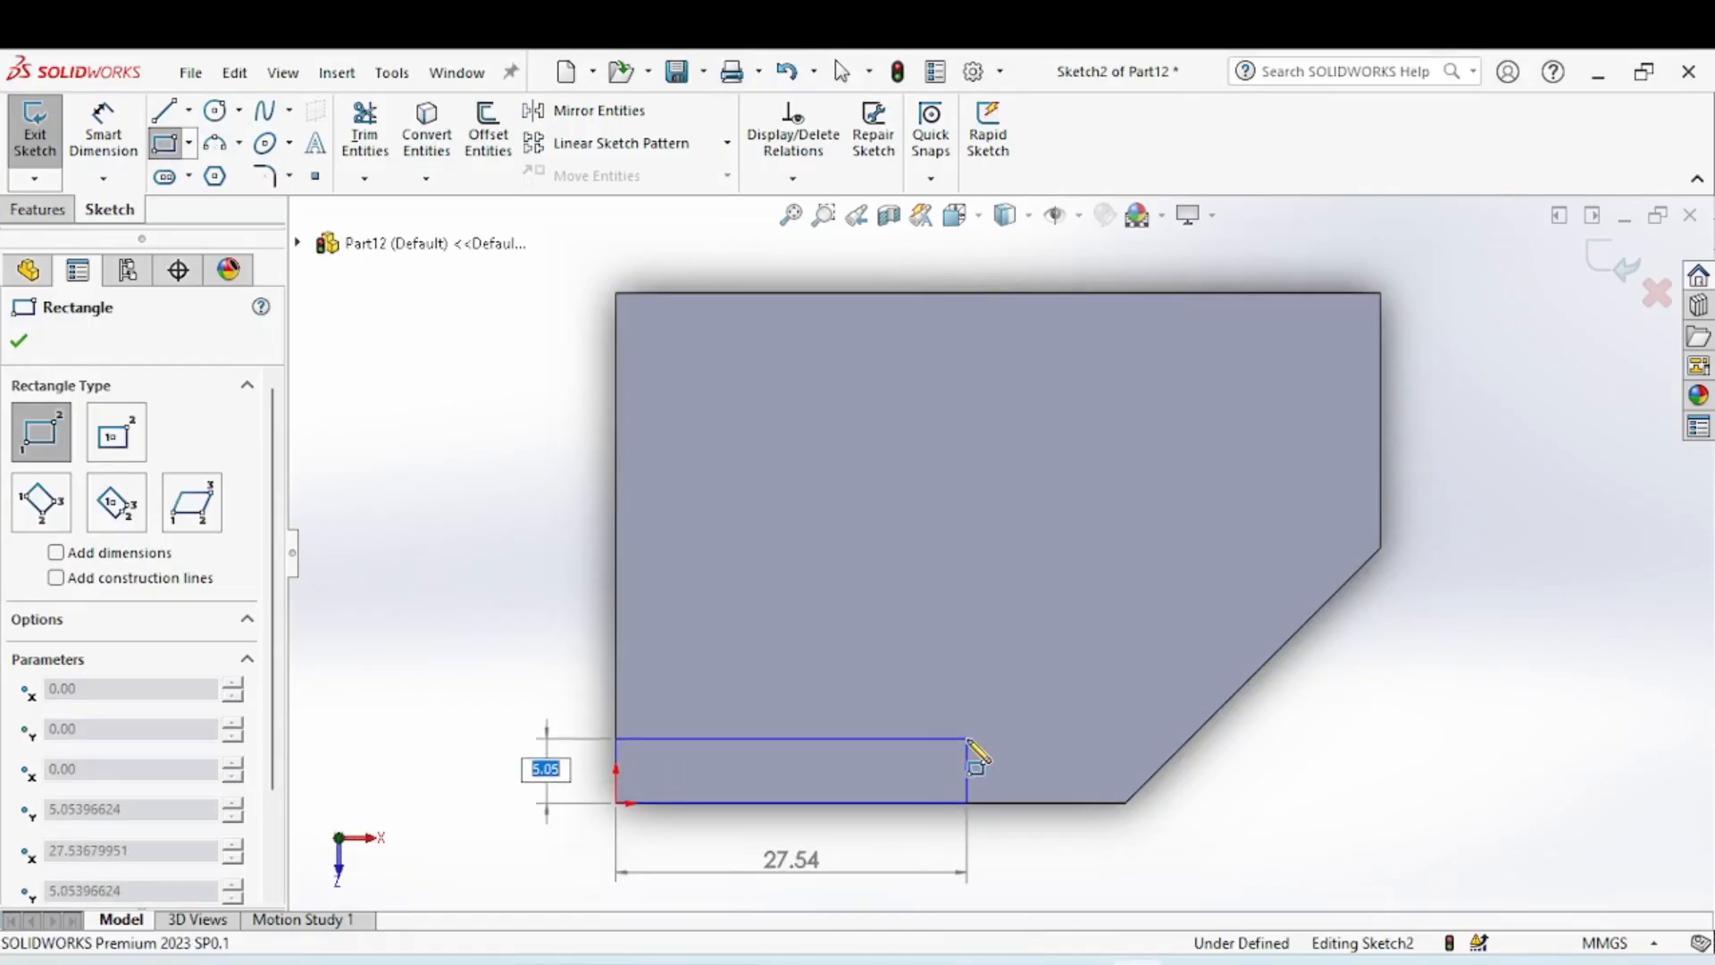
pyautogui.click(968, 739)
# Dimension the rectangle on the base's top face 30 mm wide and 10 mm high.
pyautogui.rightClick(943, 613)
pyautogui.click(1267, 572)
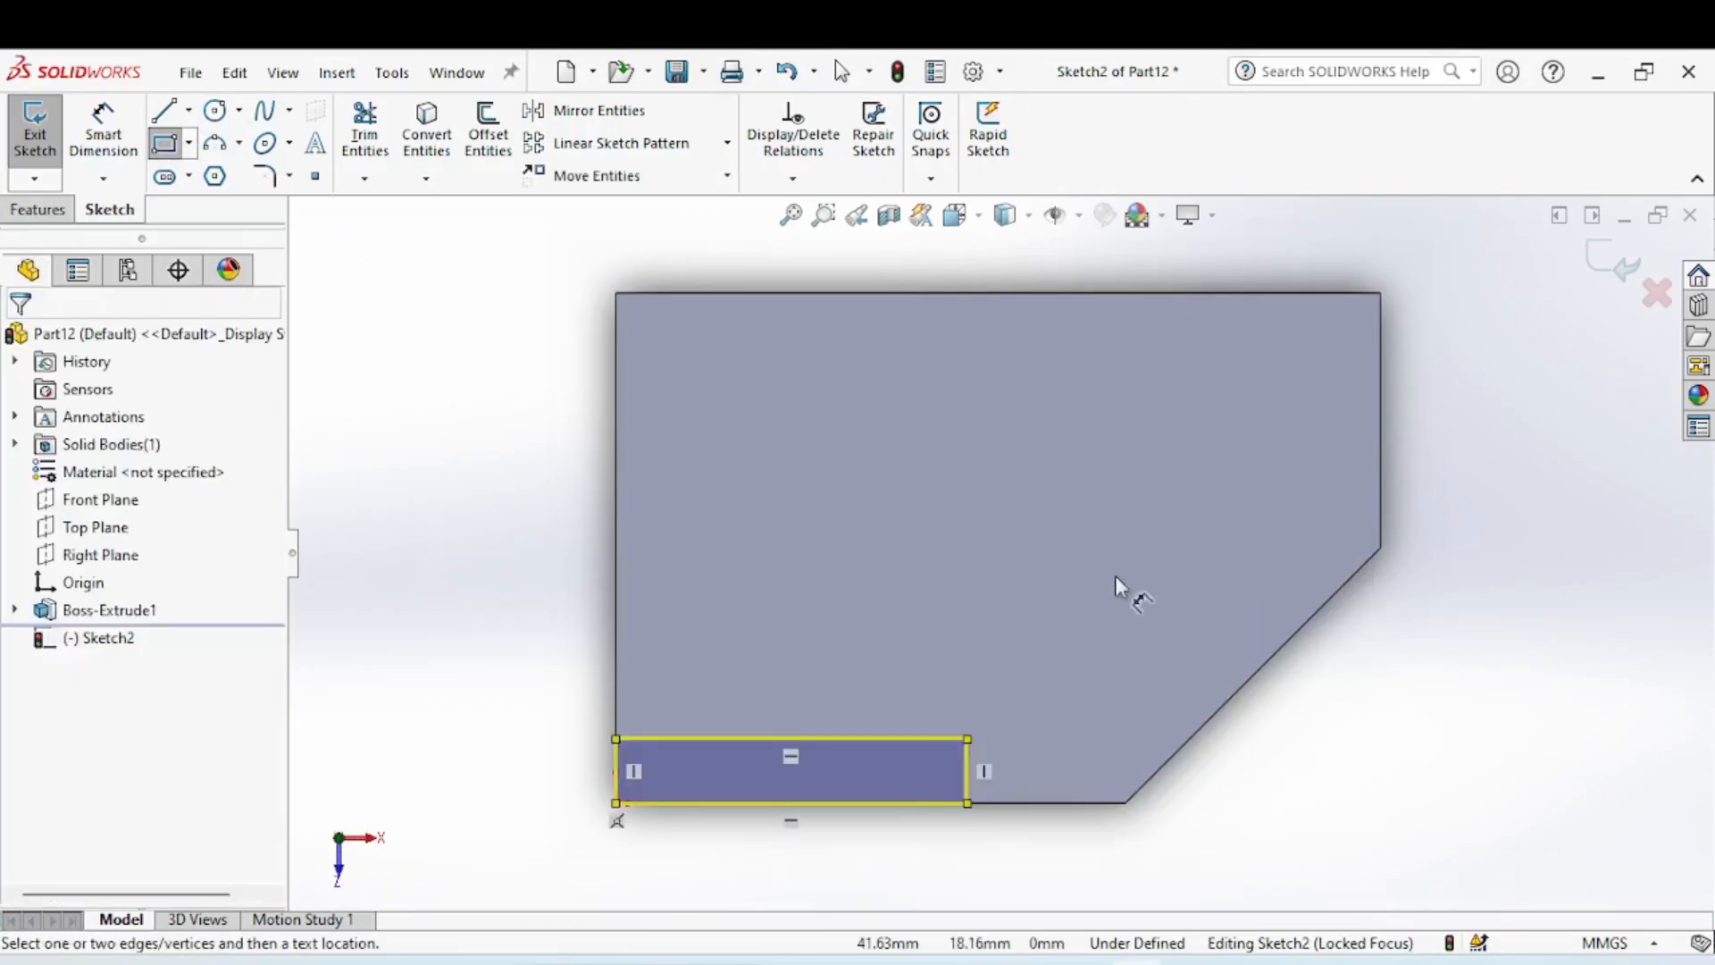
pyautogui.click(895, 738)
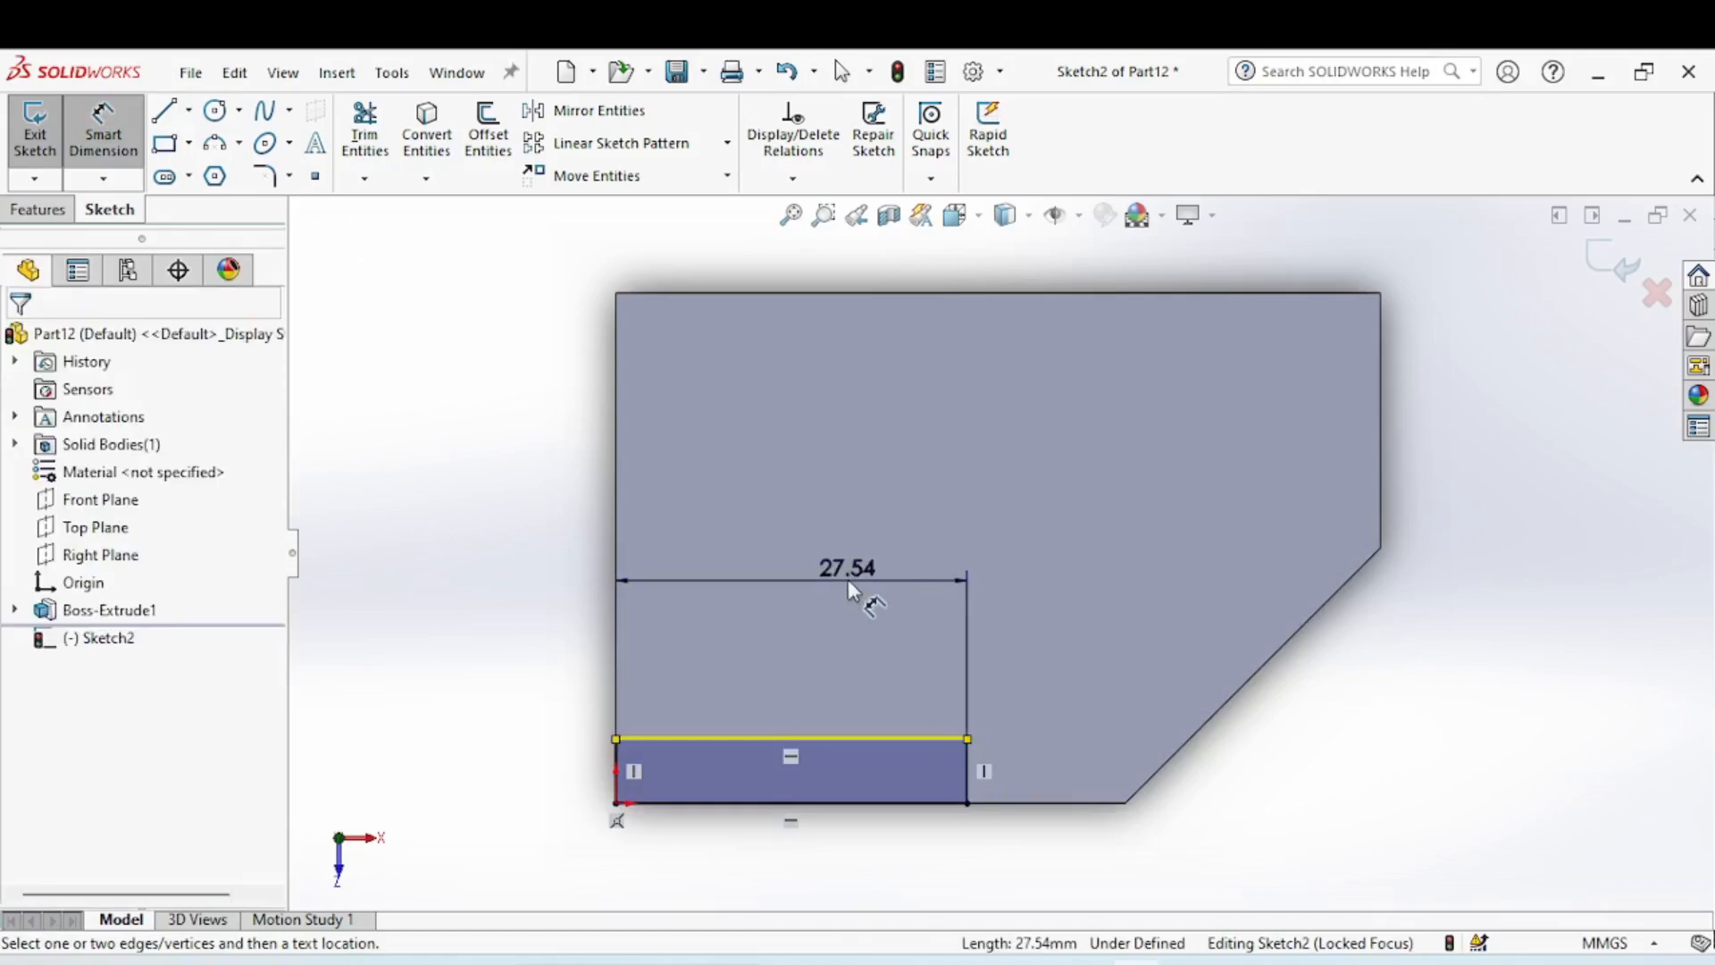
pyautogui.click(850, 589)
pyautogui.write('30')
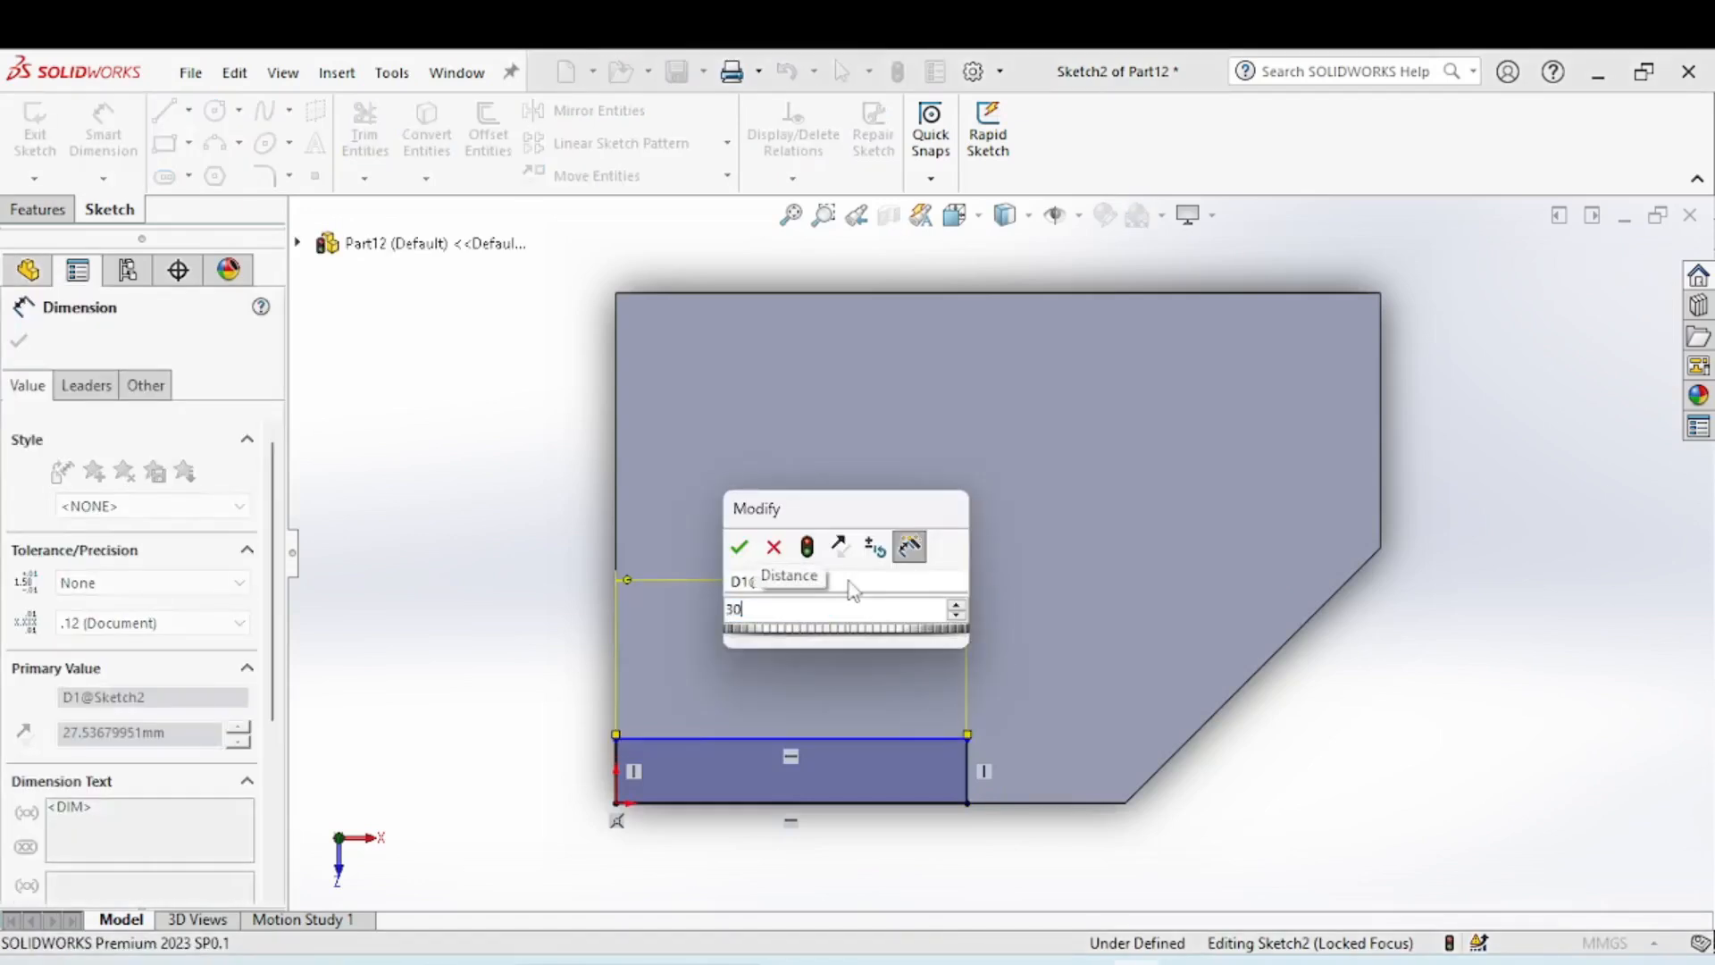
pyautogui.press('Return')
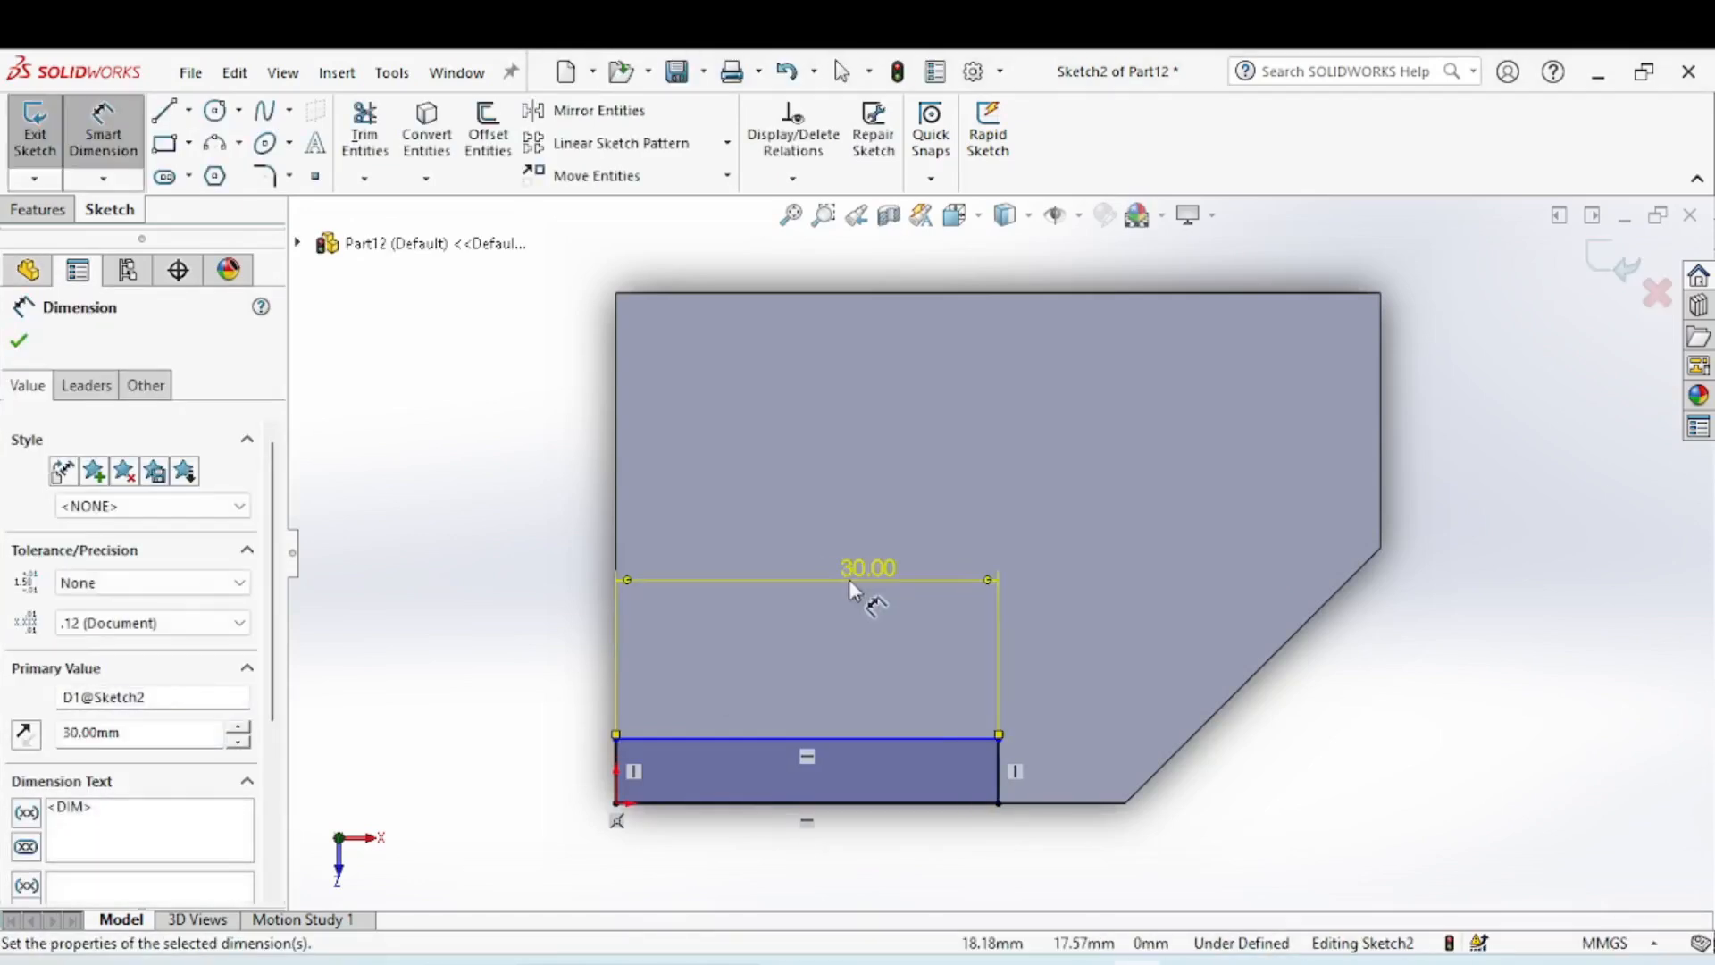
pyautogui.click(999, 770)
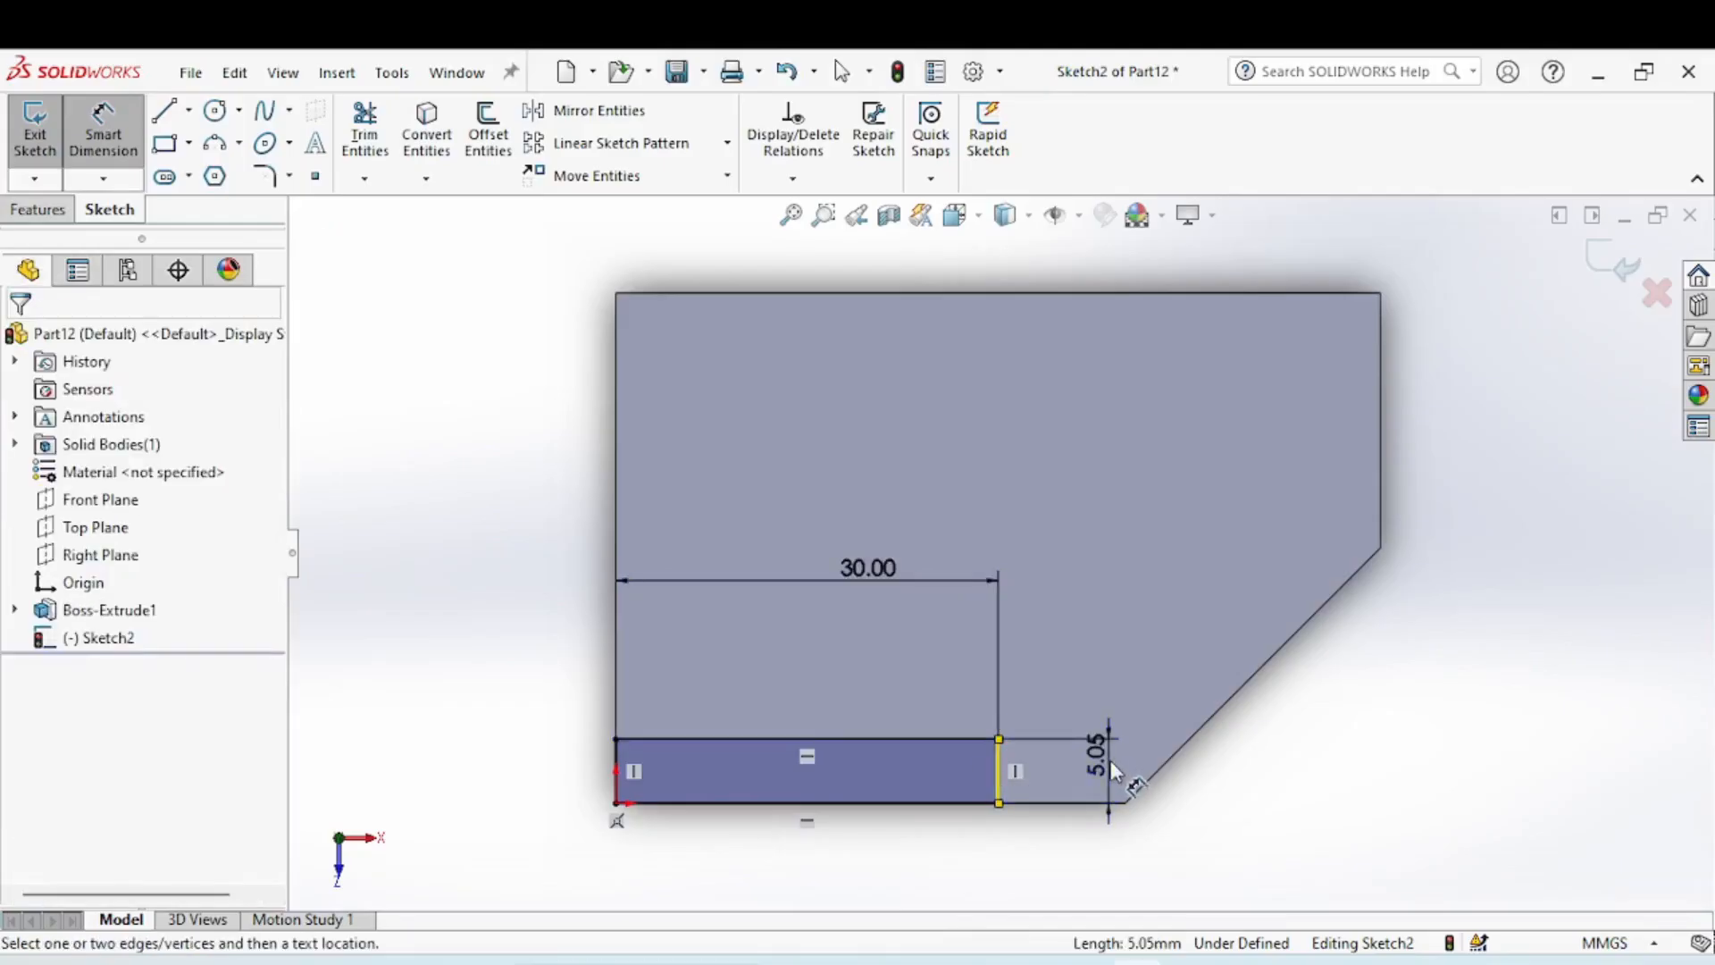
pyautogui.click(1101, 782)
pyautogui.write('10')
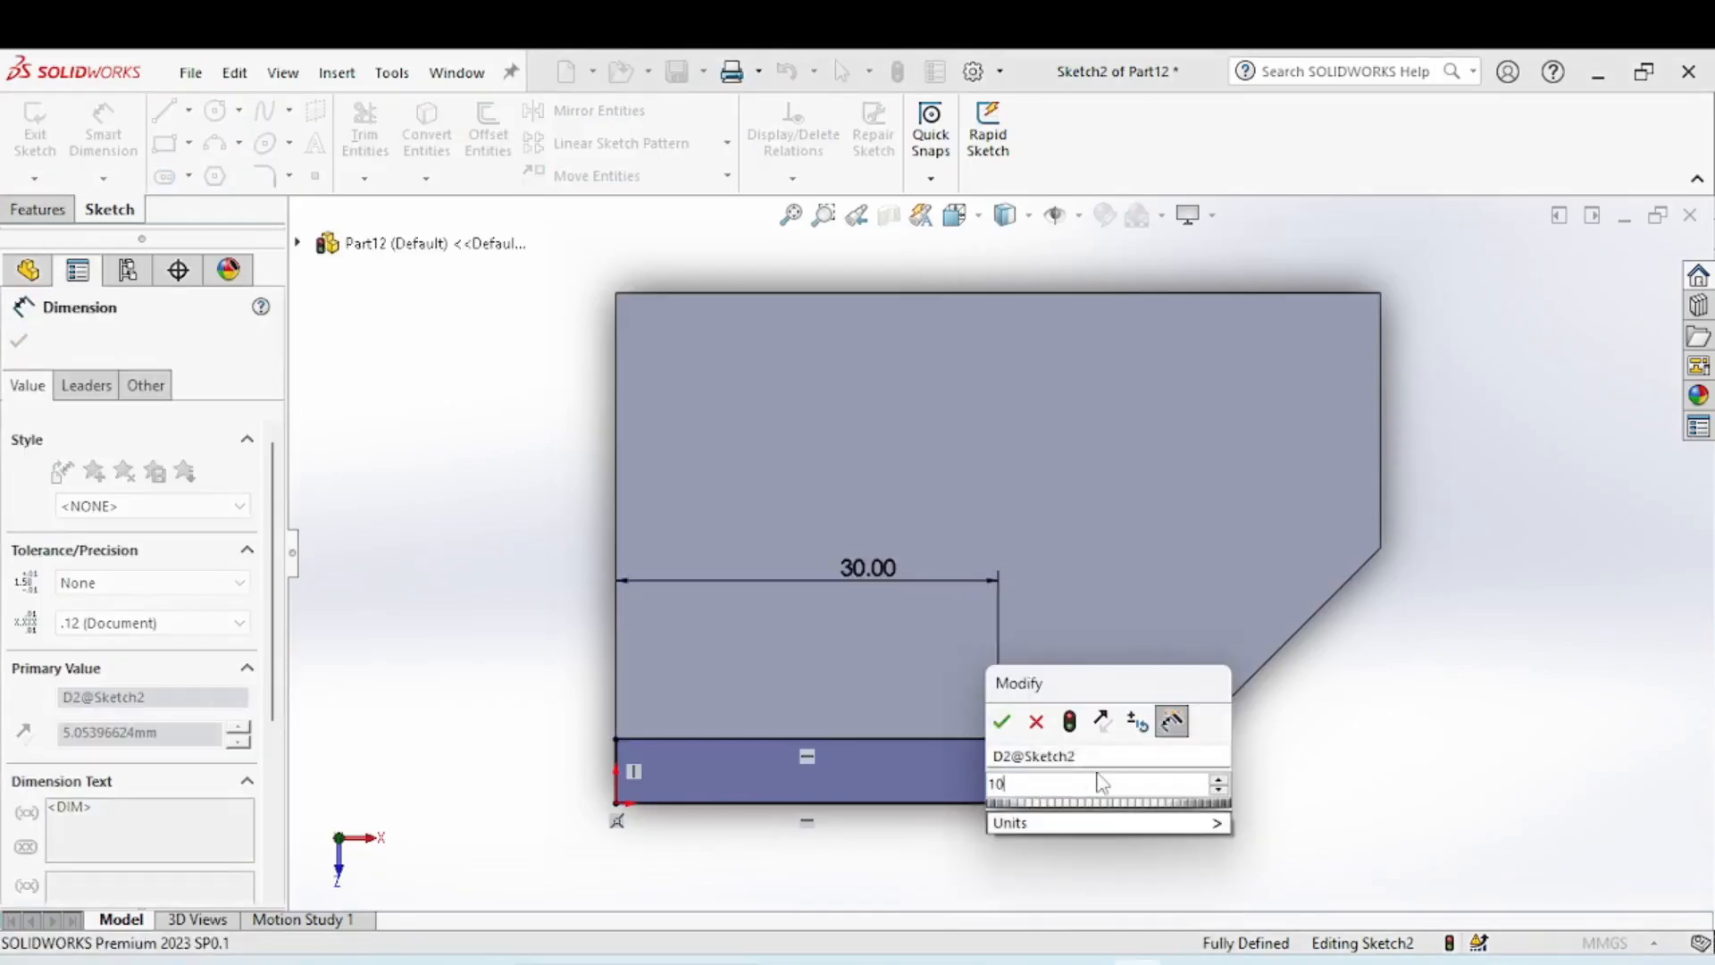
pyautogui.press('Return')
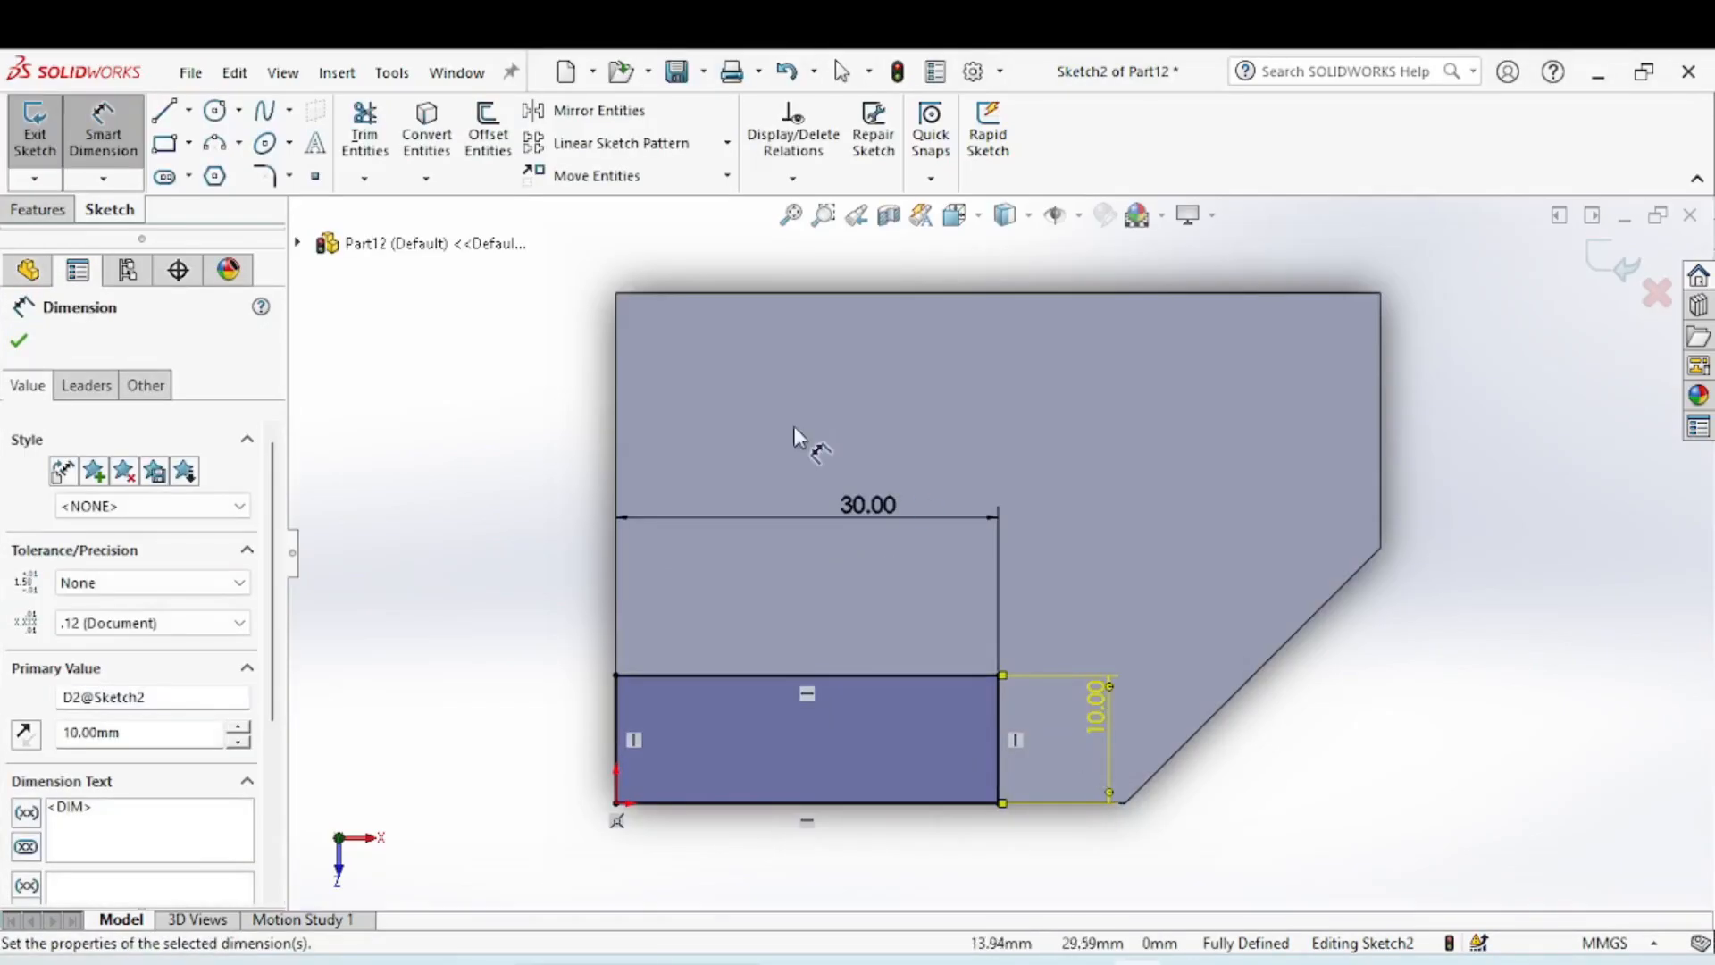
pyautogui.rightClick(376, 279)
pyautogui.click(435, 454)
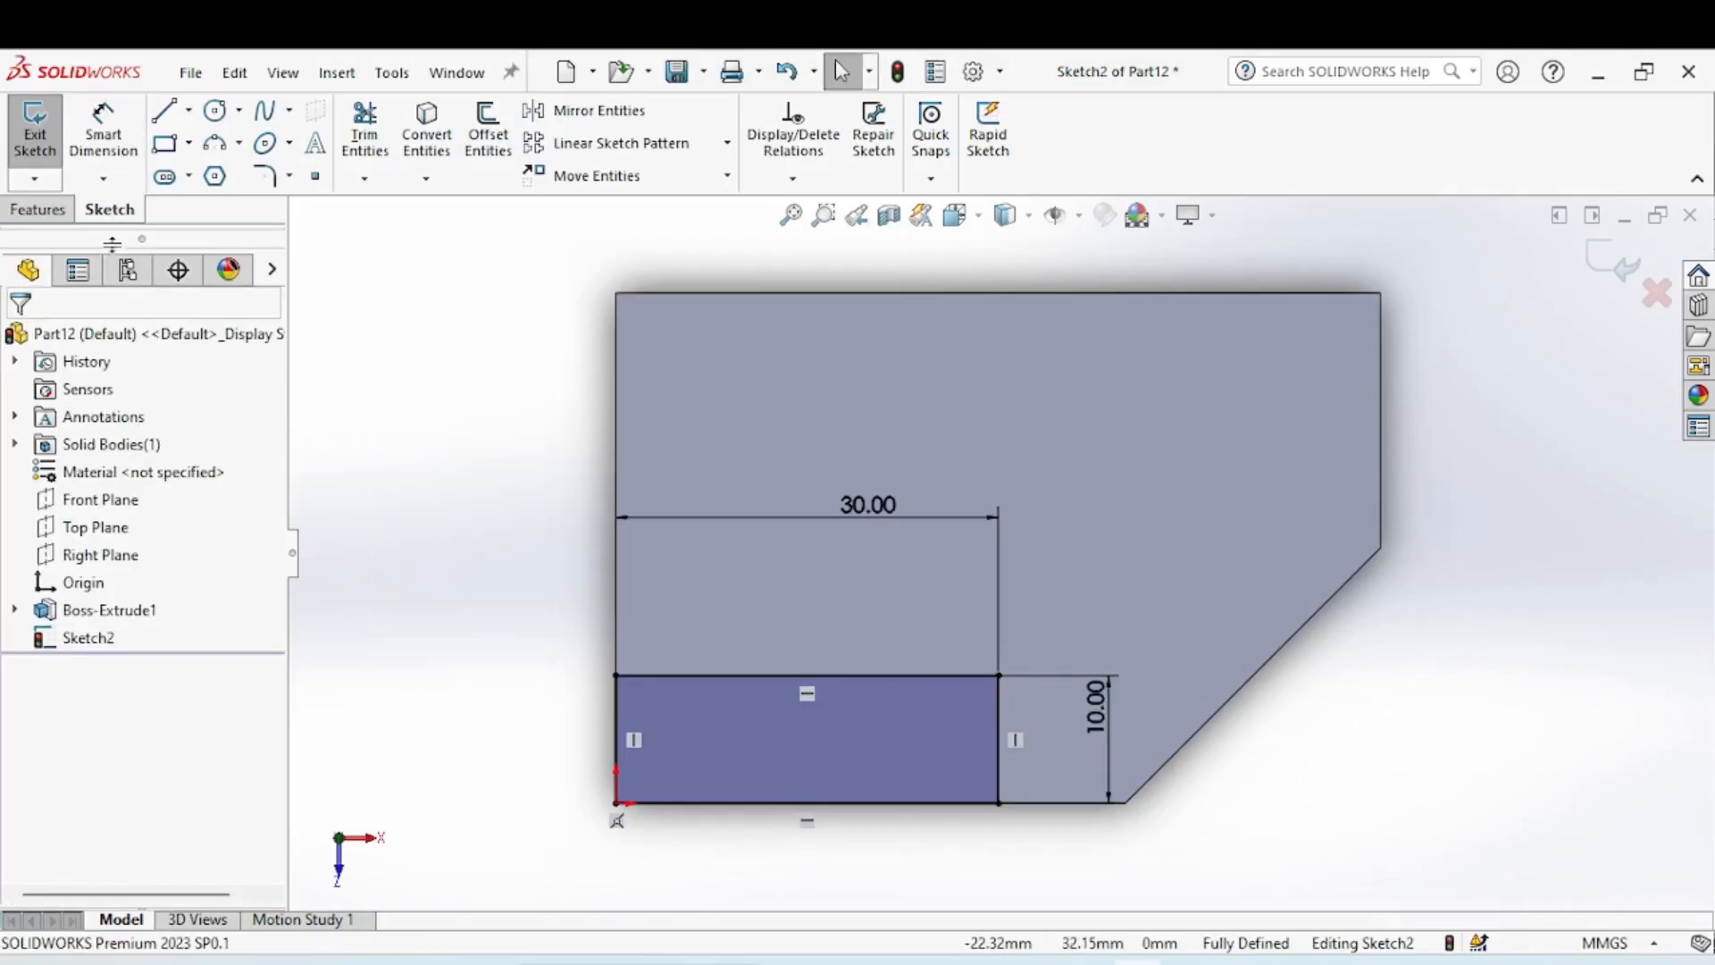
# Extrude the rectangle as a 10 mm blind boss merged with the base, checking the height against the reference drawing.
pyautogui.click(40, 209)
pyautogui.click(45, 134)
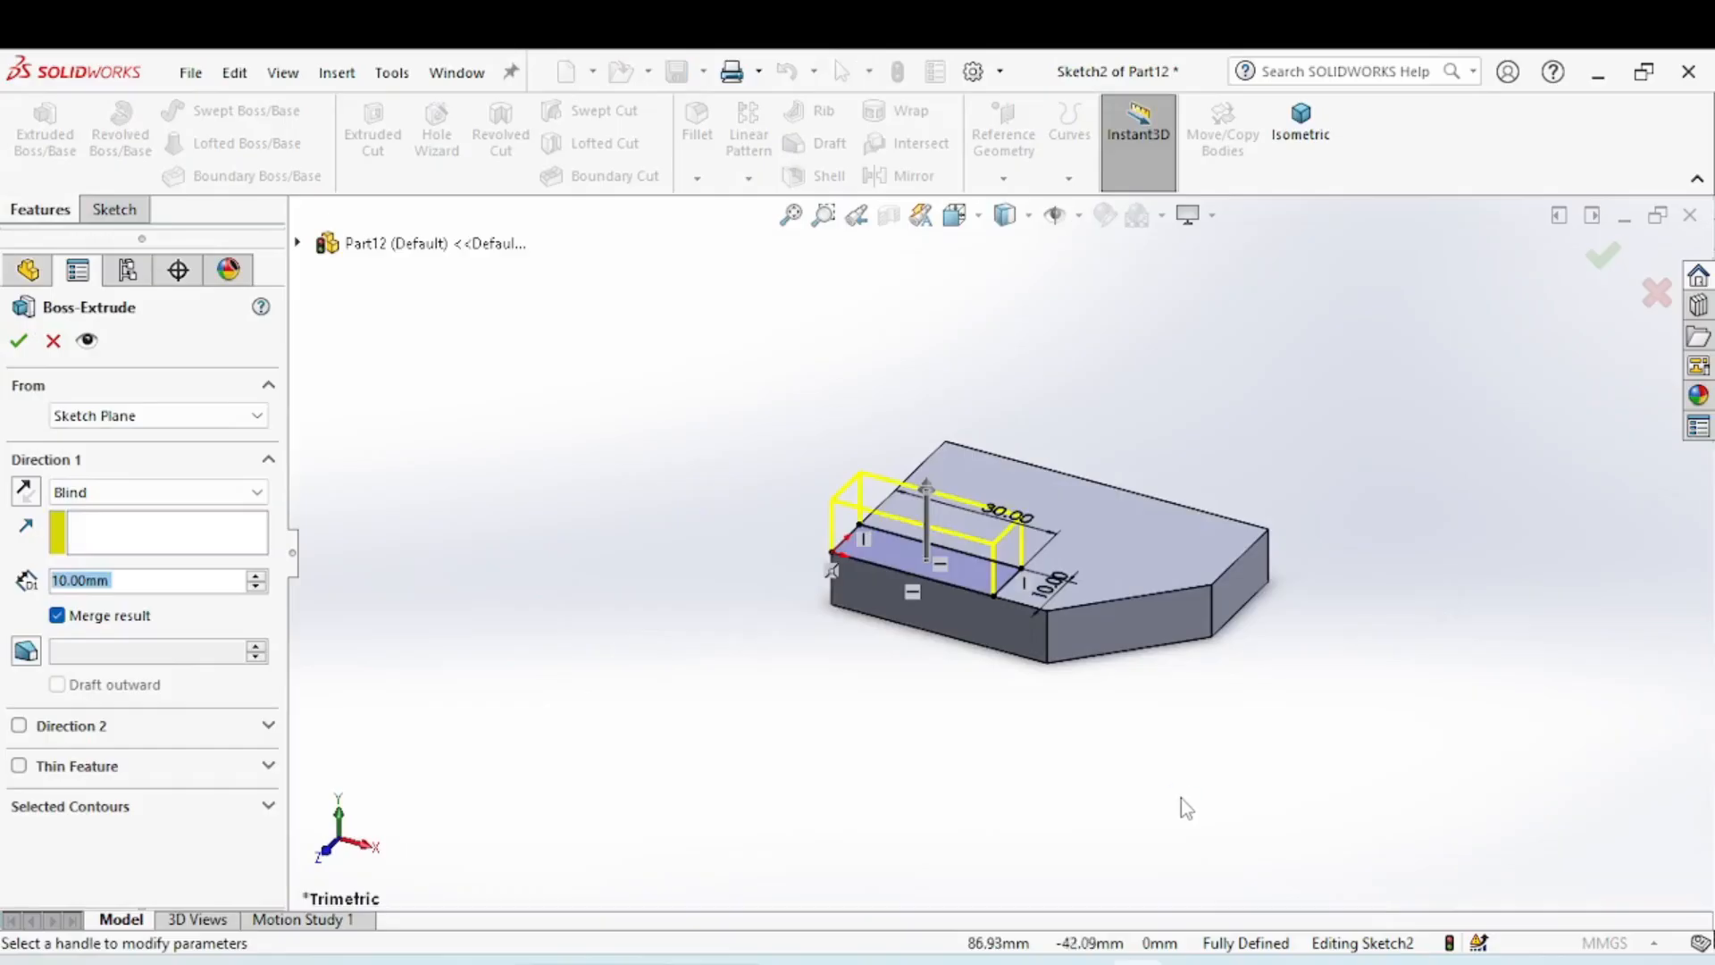
pyautogui.hotkey('alt', 'Tab')
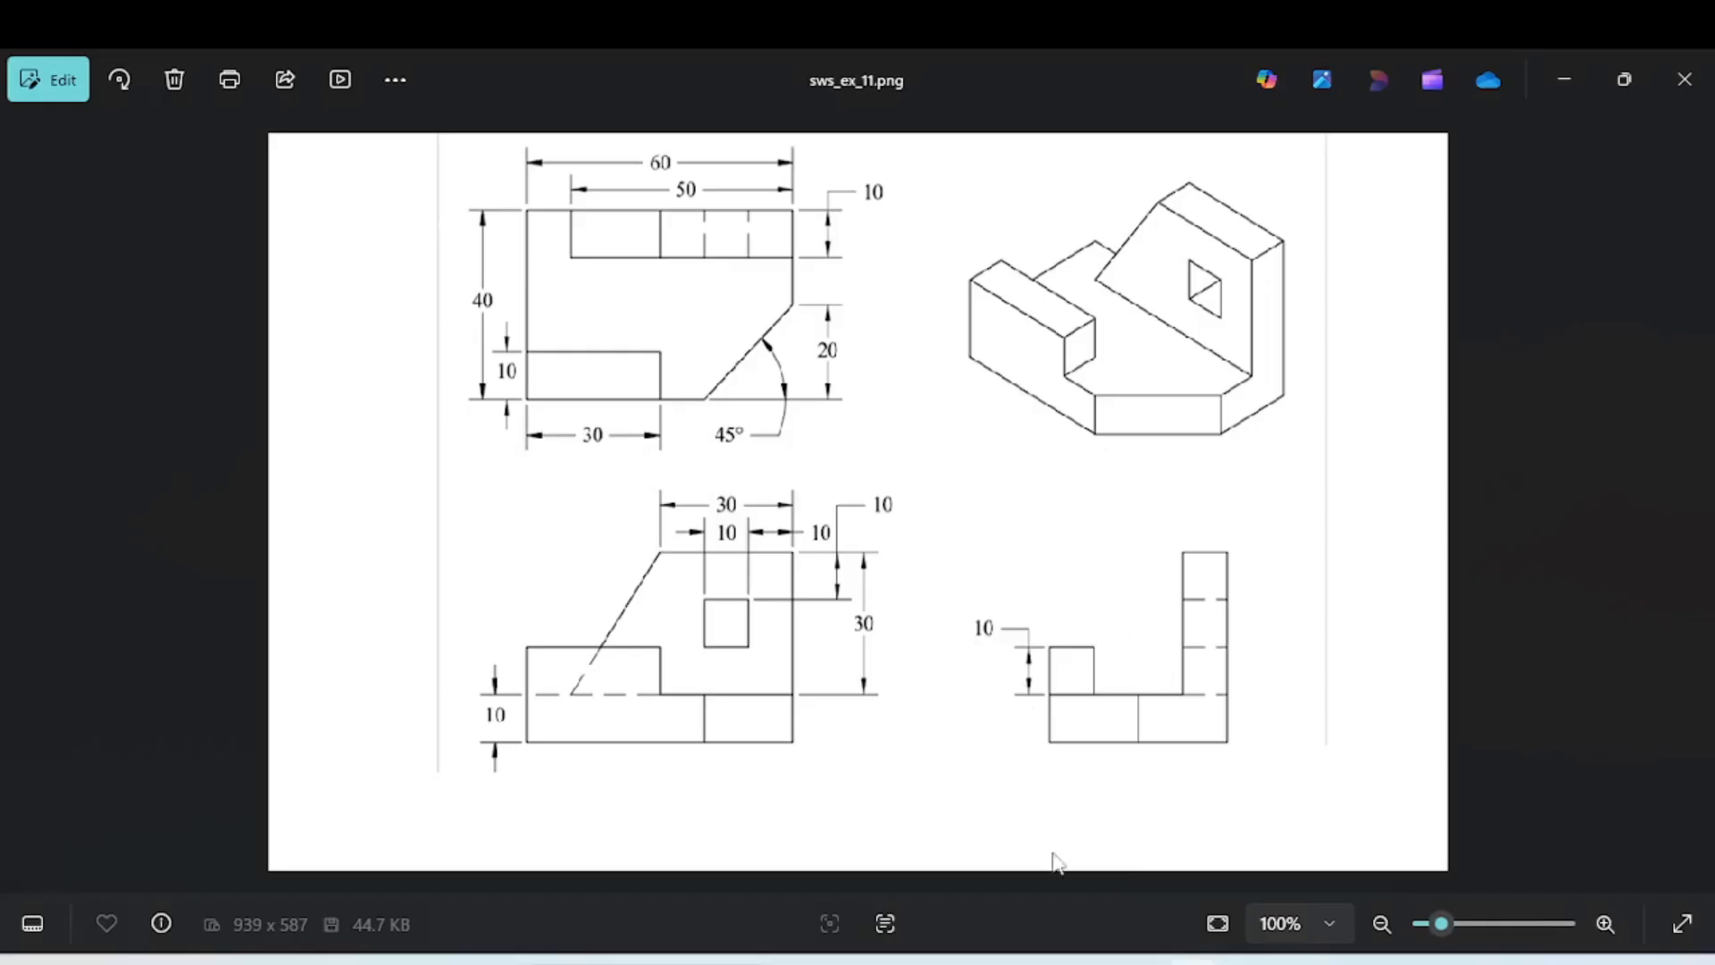
pyautogui.click(1099, 857)
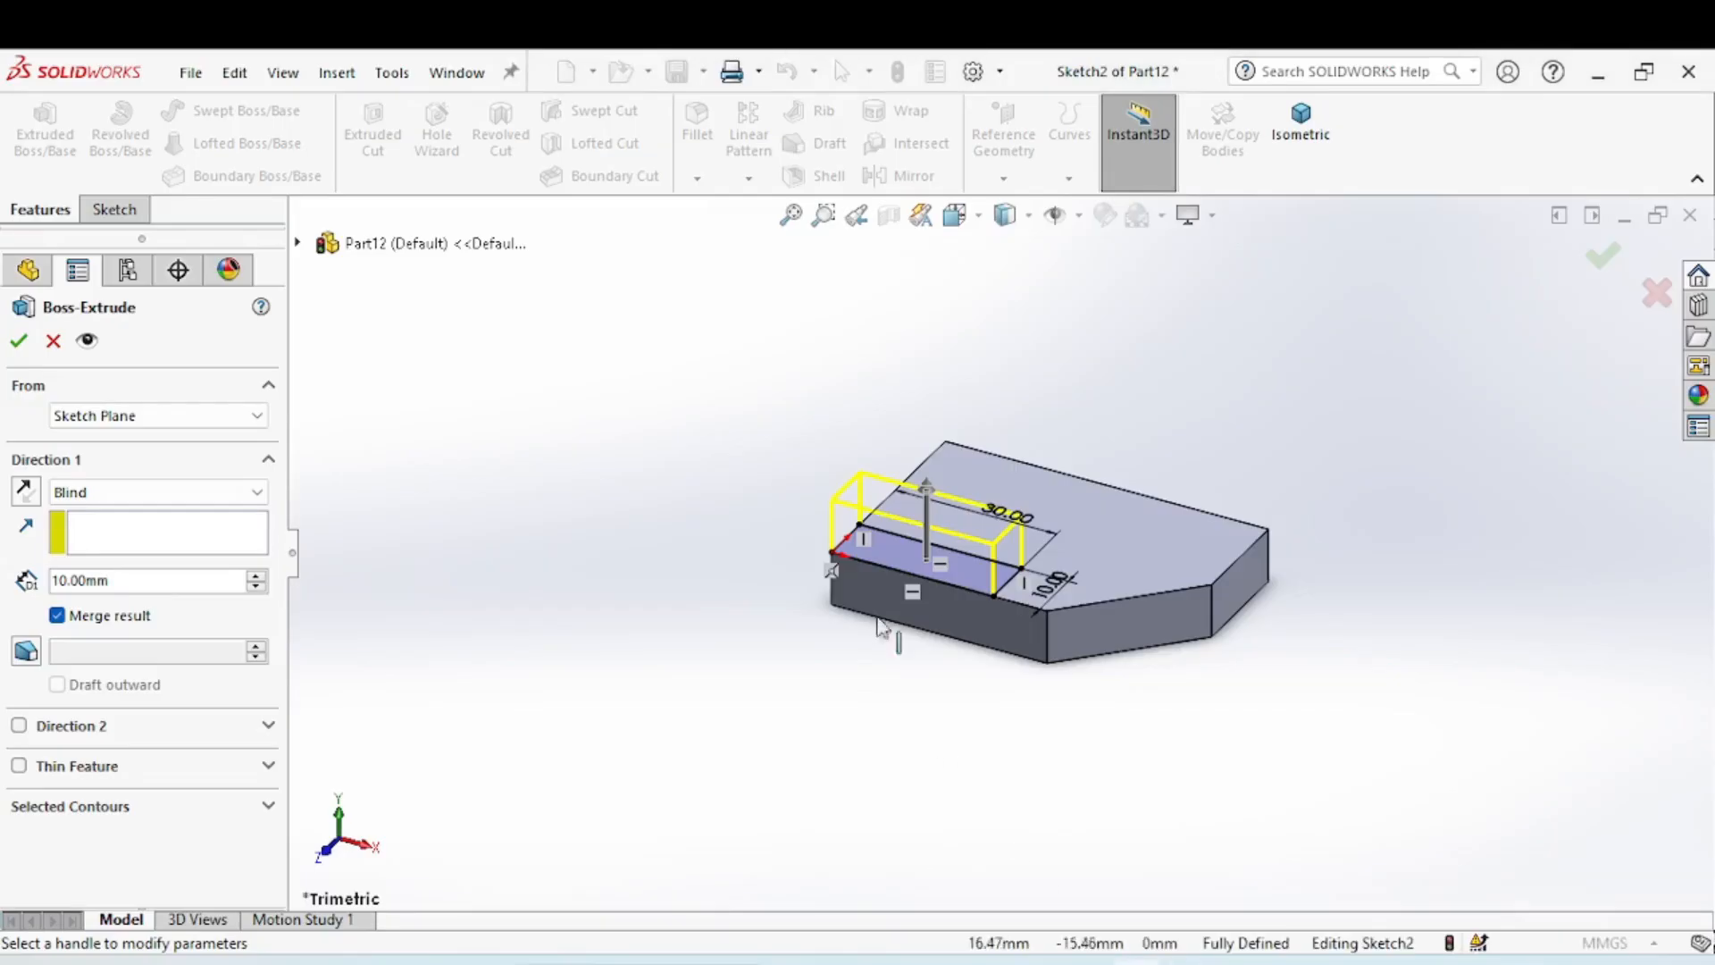
pyautogui.rightClick(458, 464)
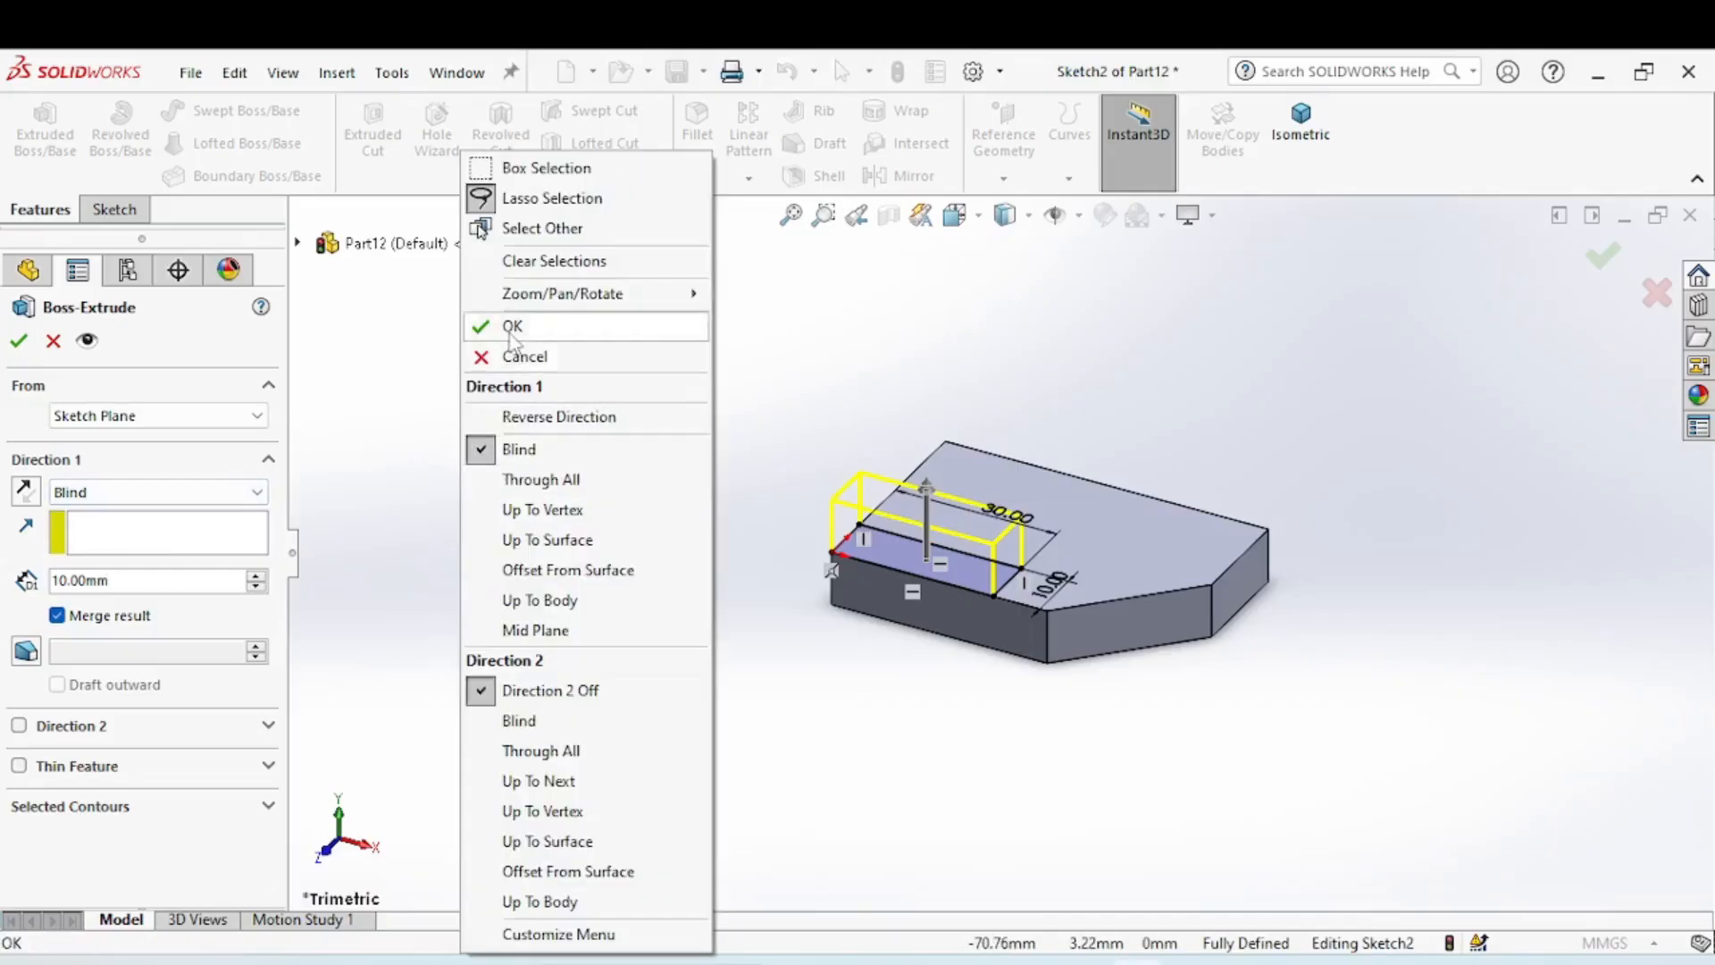
pyautogui.click(526, 330)
# Check the reference drawing for the upright's shape and start a sketch on the base's rear face.
pyautogui.moveTo(679, 490); pyautogui.dragTo(926, 615, button='middle')
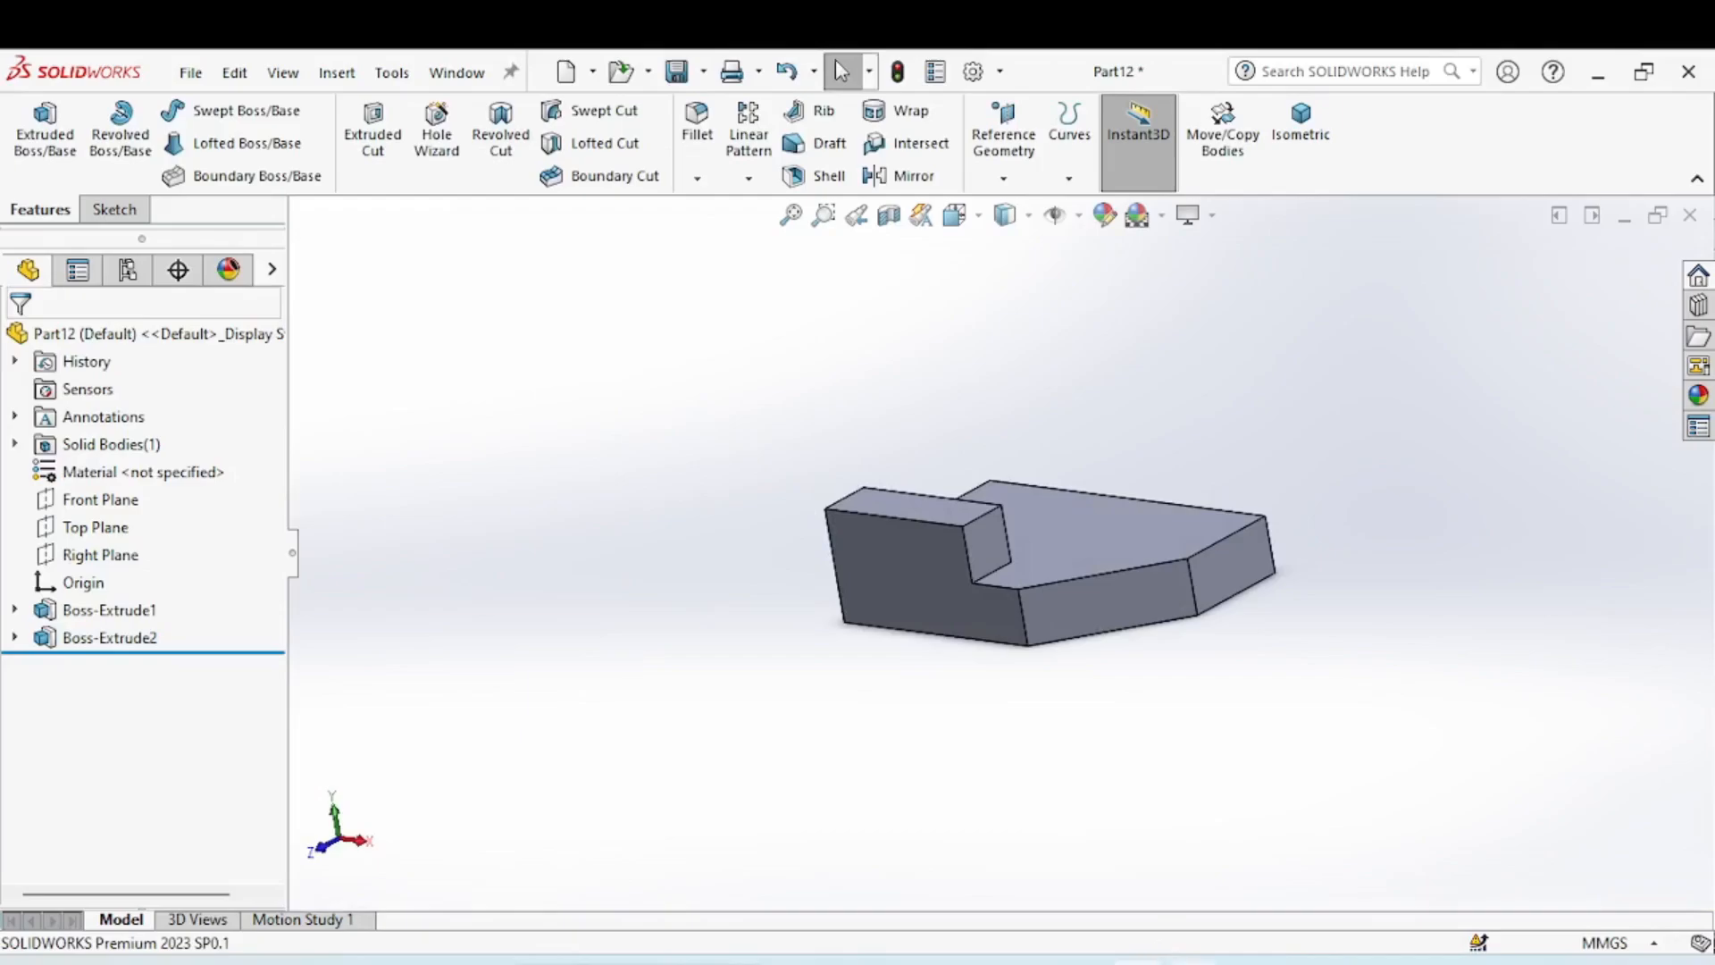
pyautogui.click(1180, 958)
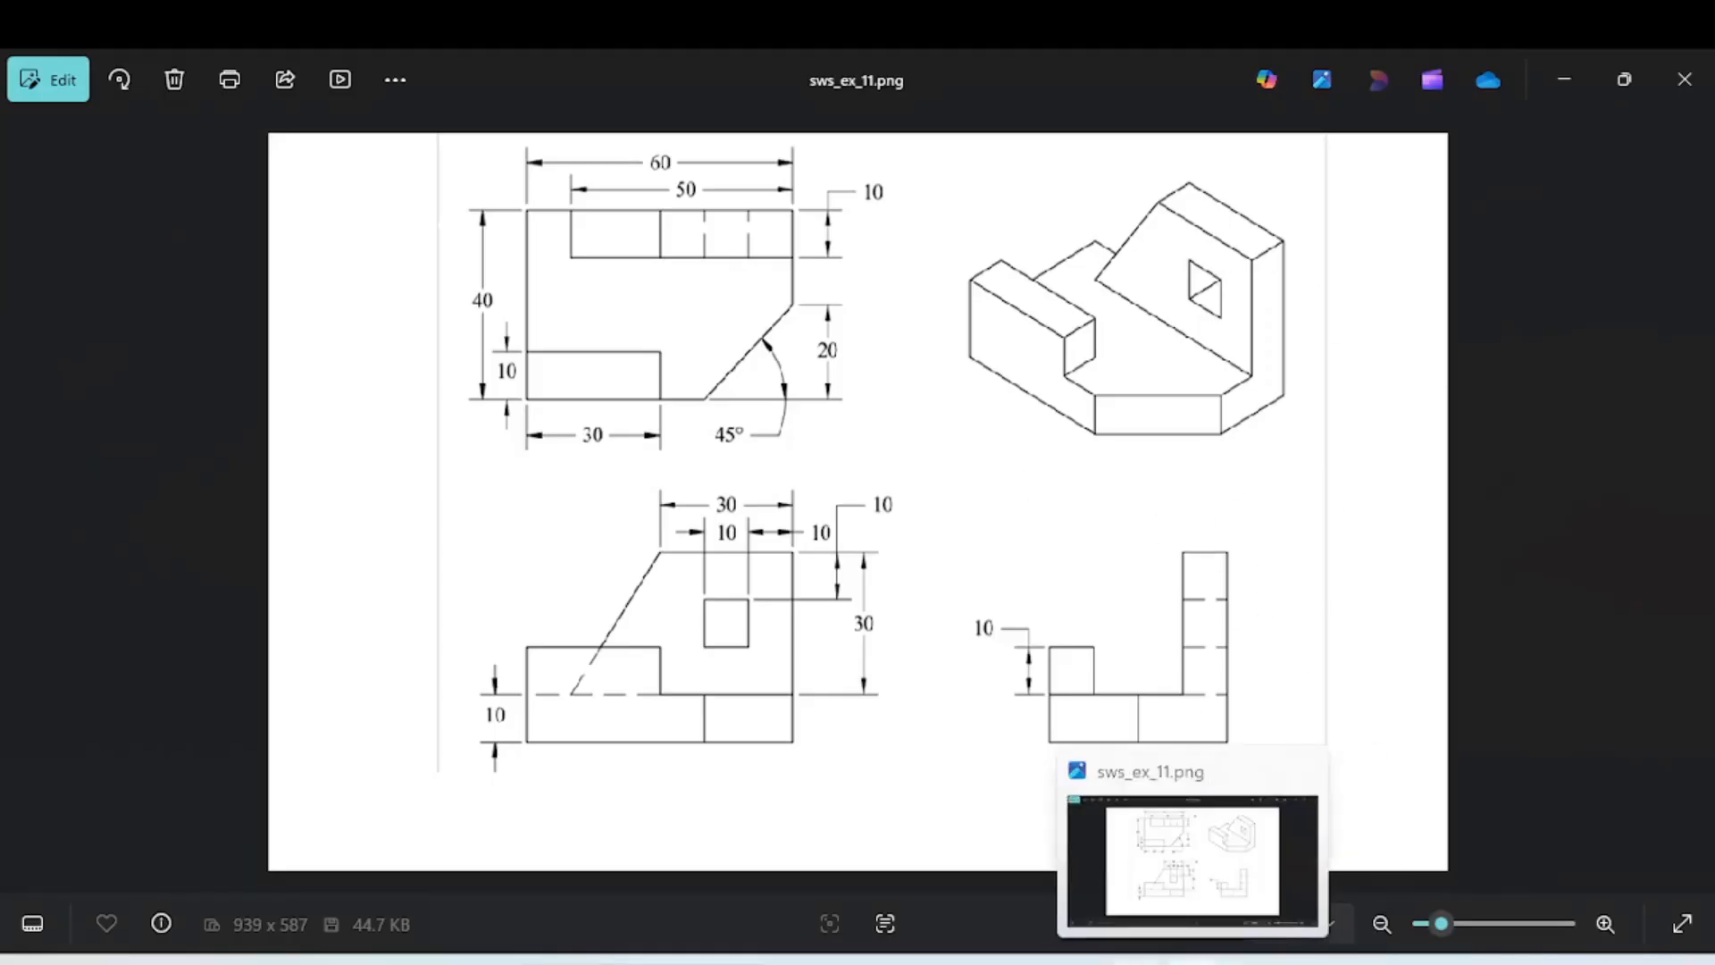
pyautogui.click(1181, 957)
pyautogui.moveTo(1090, 701); pyautogui.dragTo(1202, 635, button='middle')
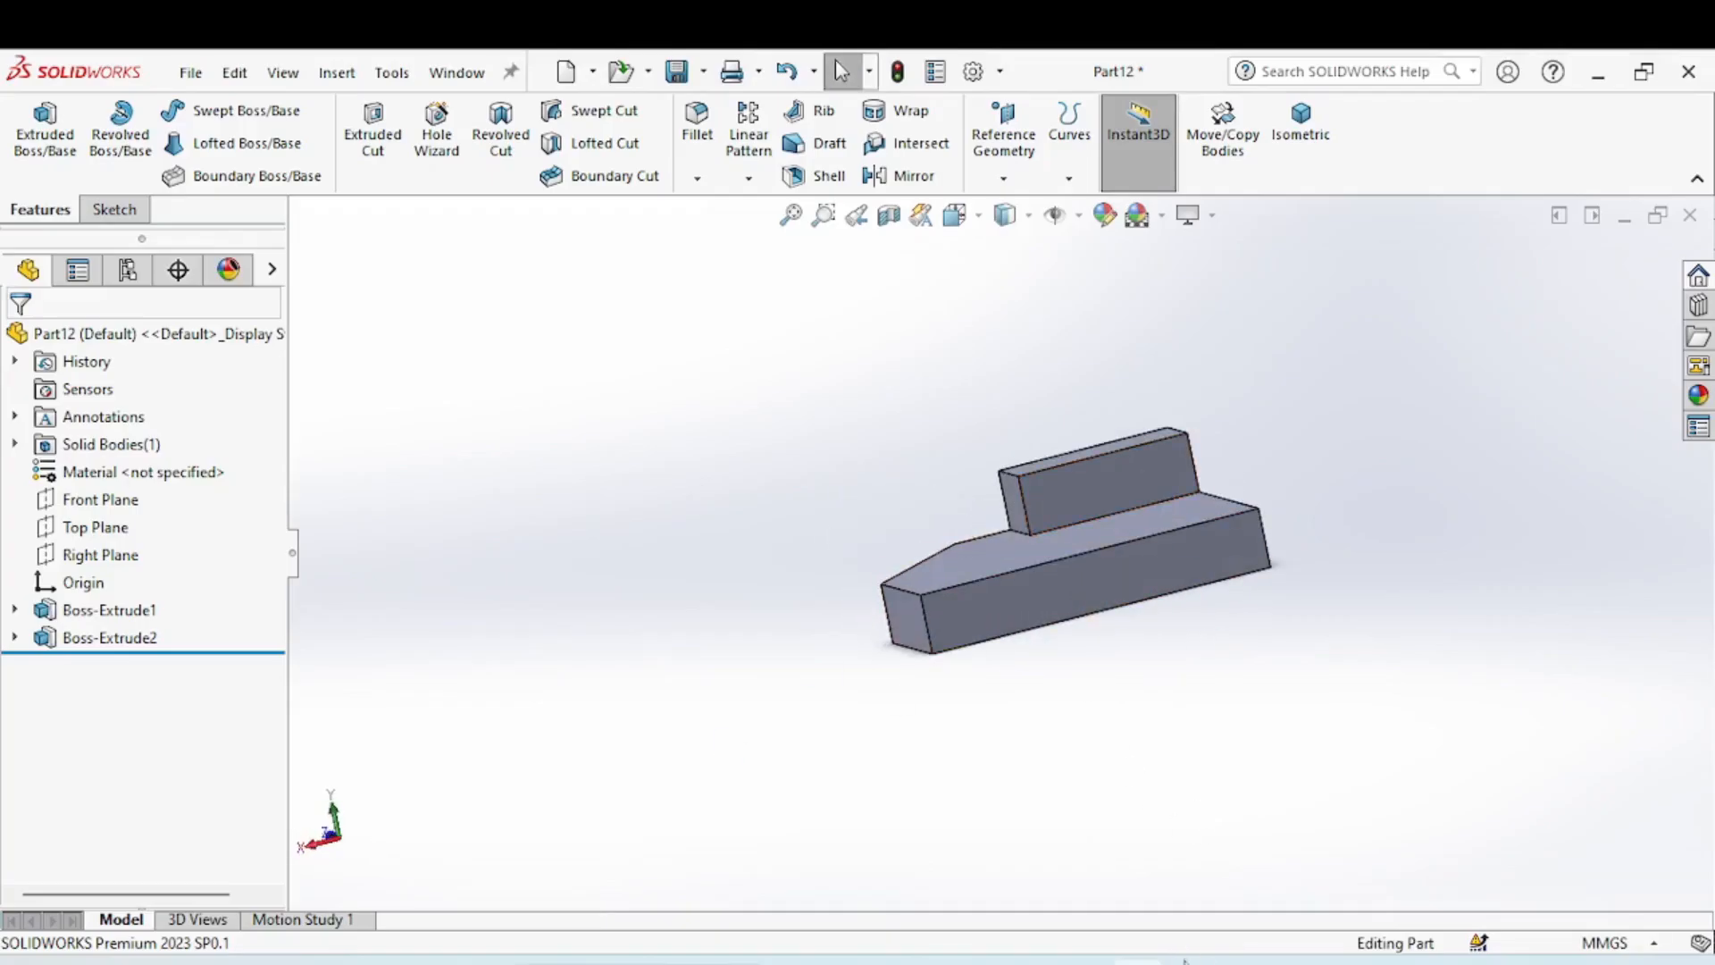
pyautogui.moveTo(1185, 958)
pyautogui.click(1195, 904)
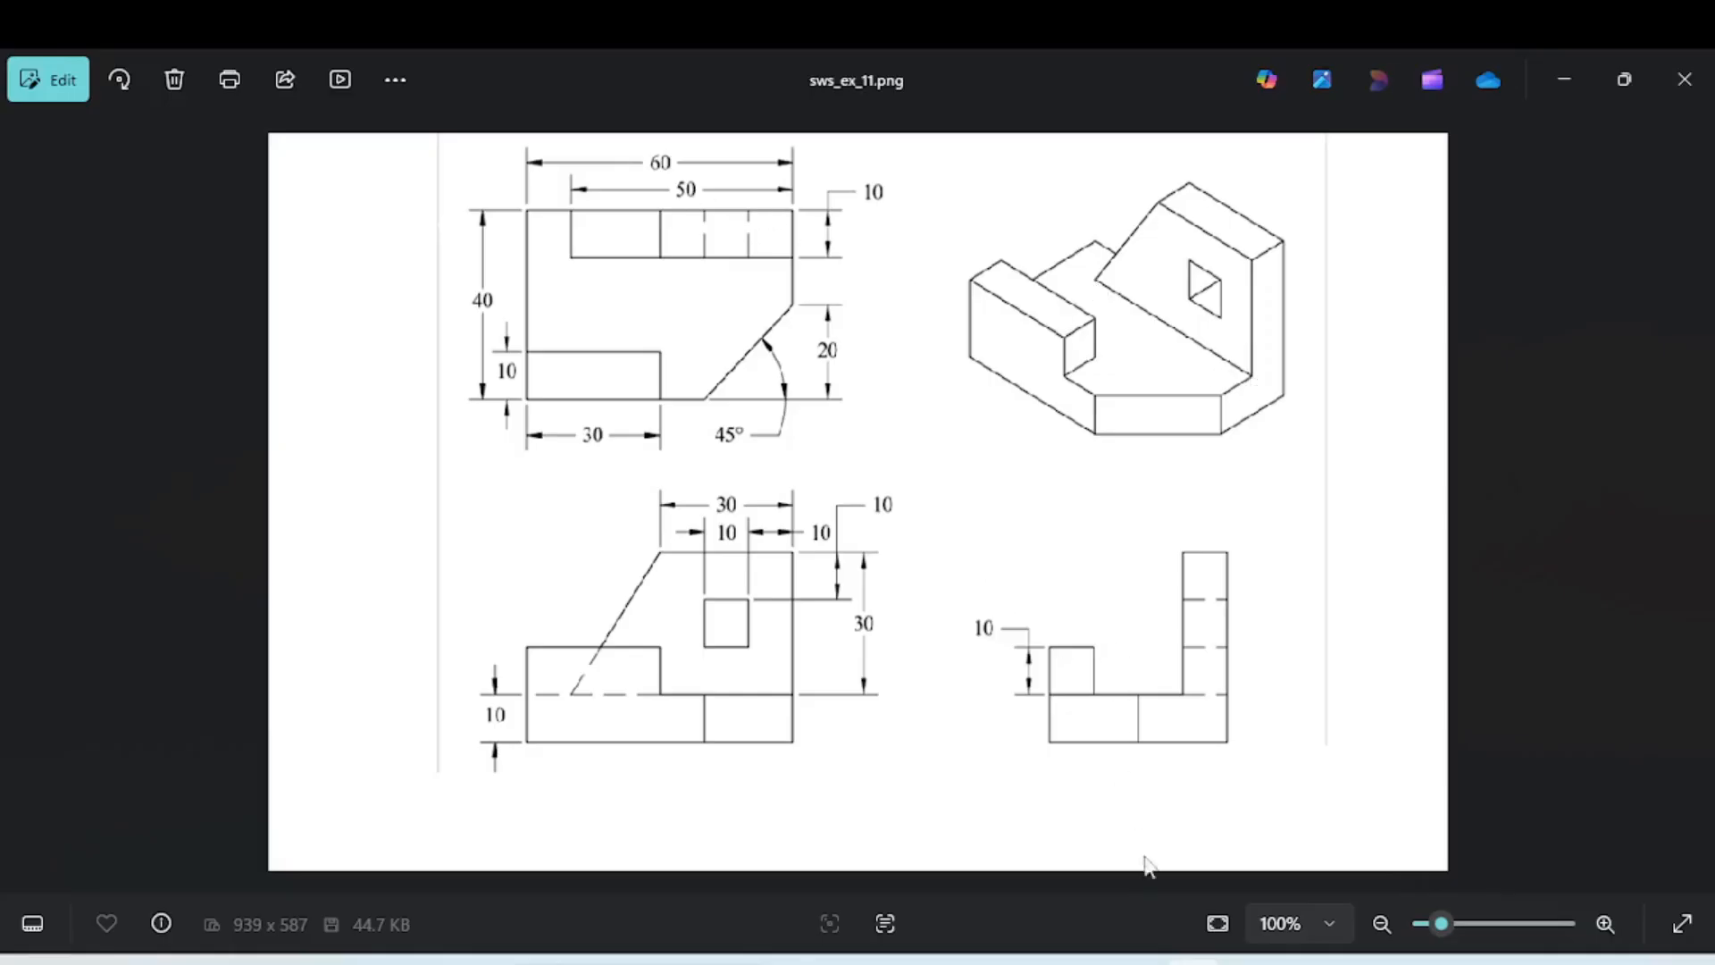
pyautogui.click(1139, 960)
pyautogui.click(1075, 590)
pyautogui.click(1191, 525)
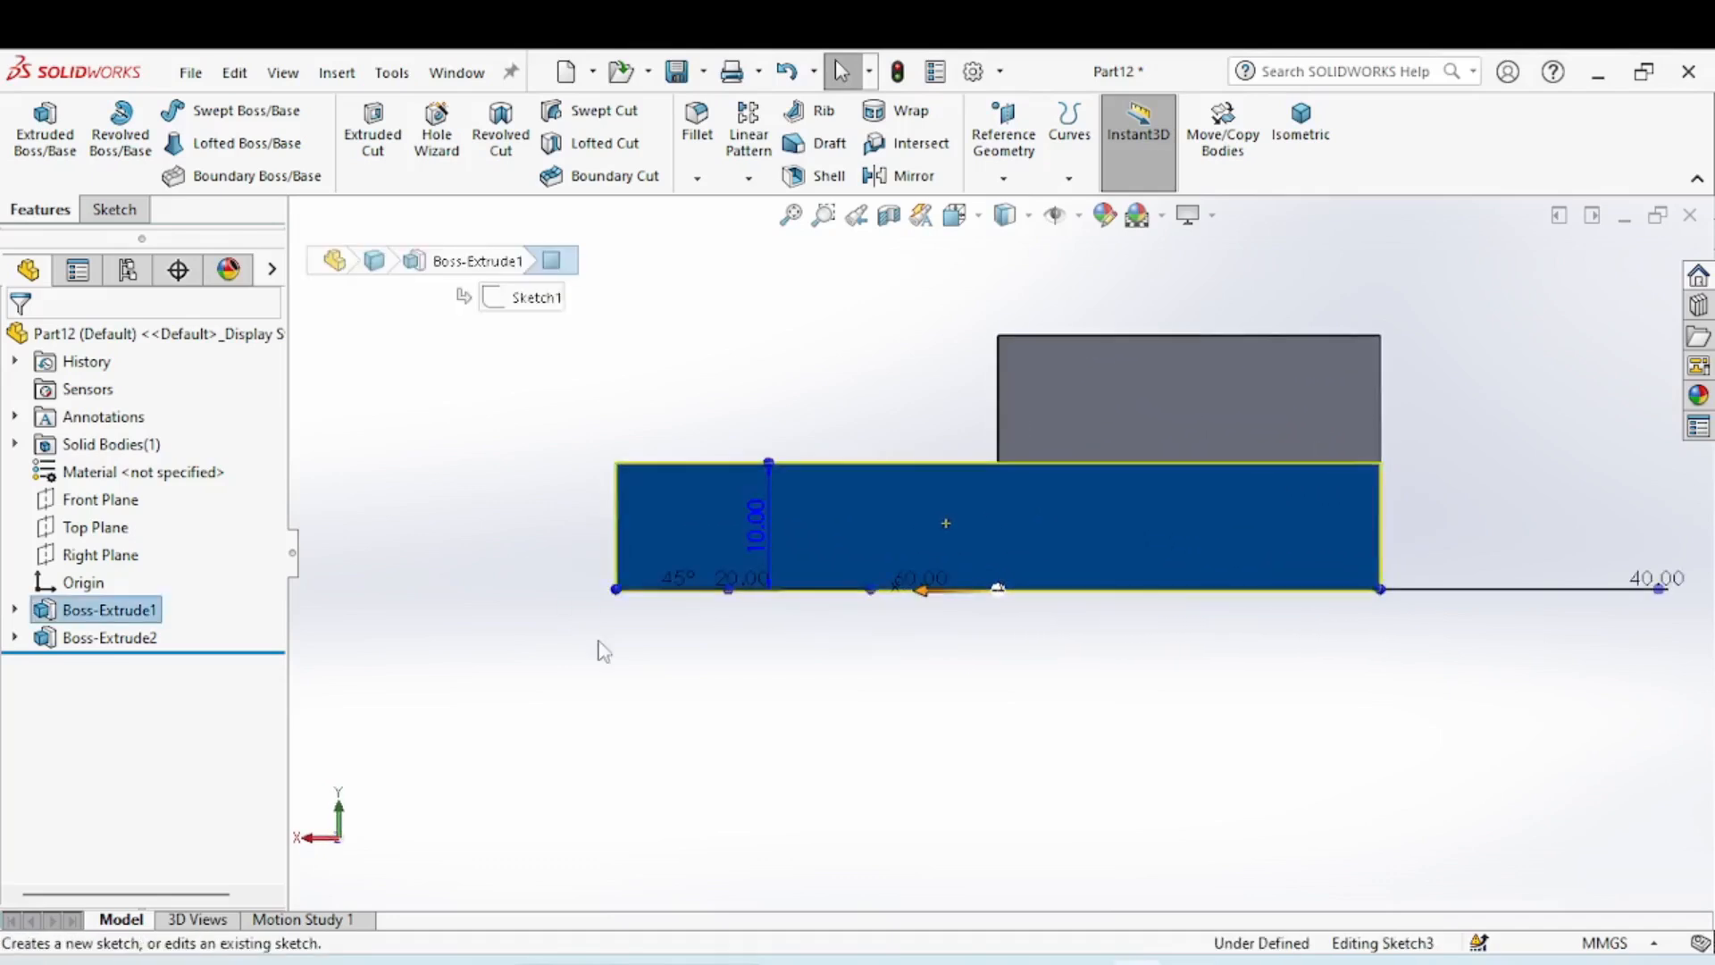
# Sketch a closed four-line profile on the base's top edge, about 20 mm high and 49 mm long, with one slanted side and a 40 mm top.
pyautogui.click(163, 110)
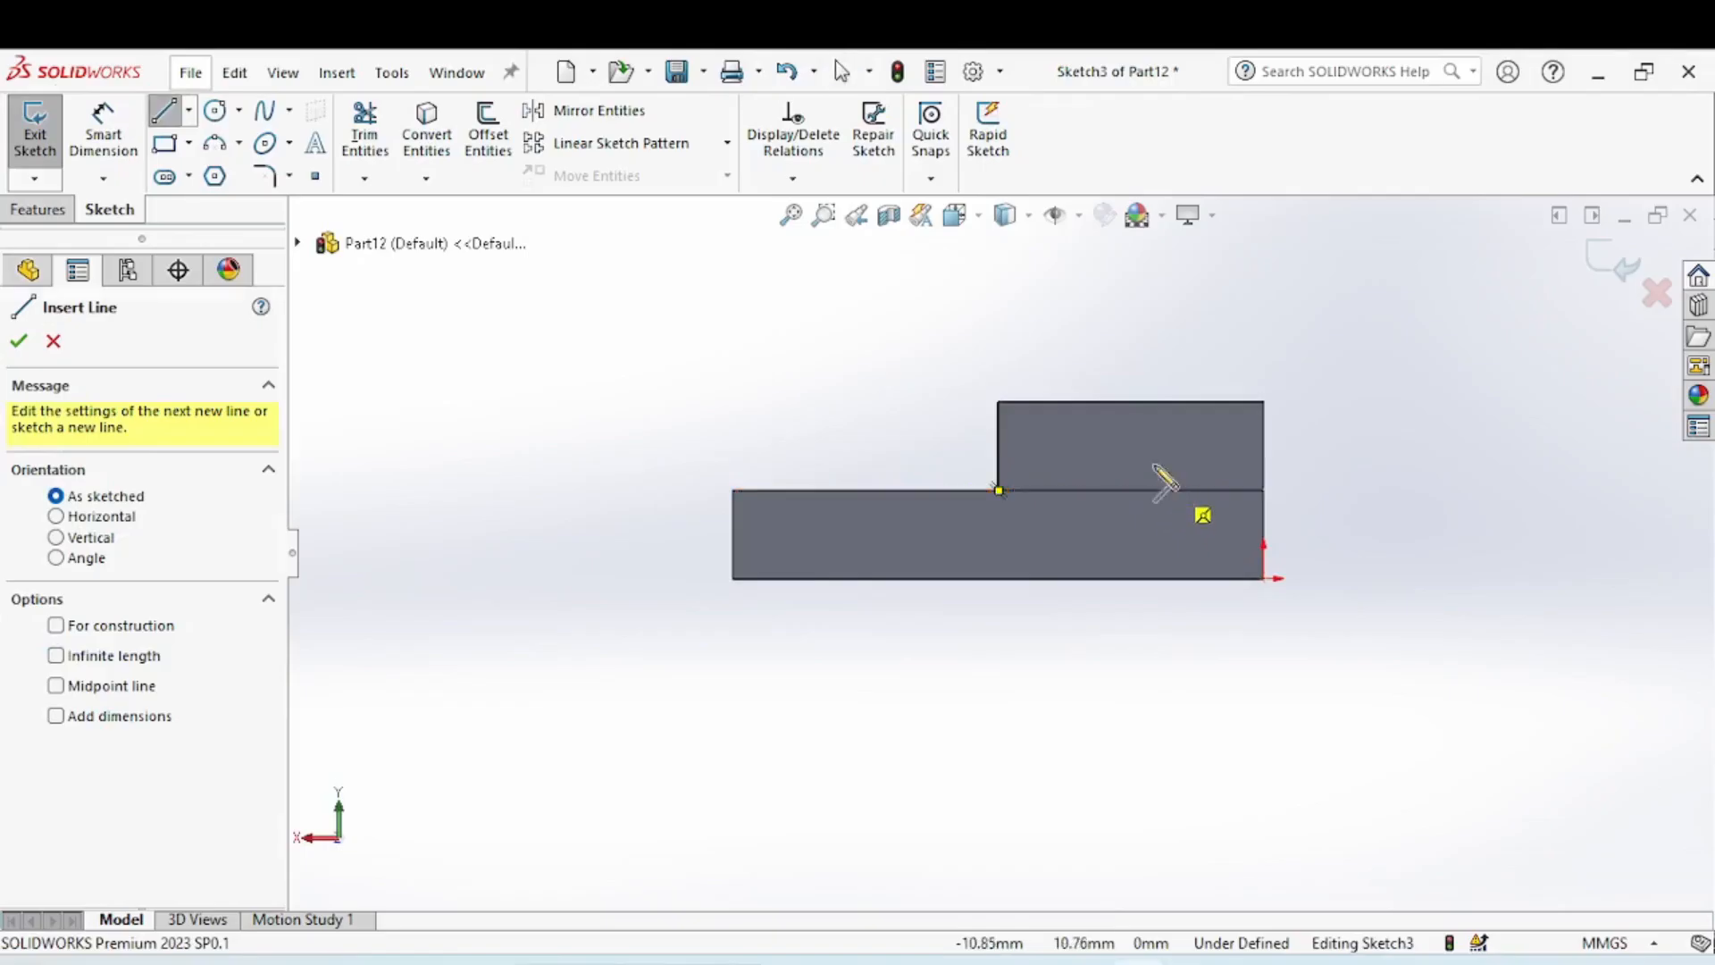
pyautogui.click(1165, 489)
pyautogui.click(1087, 310)
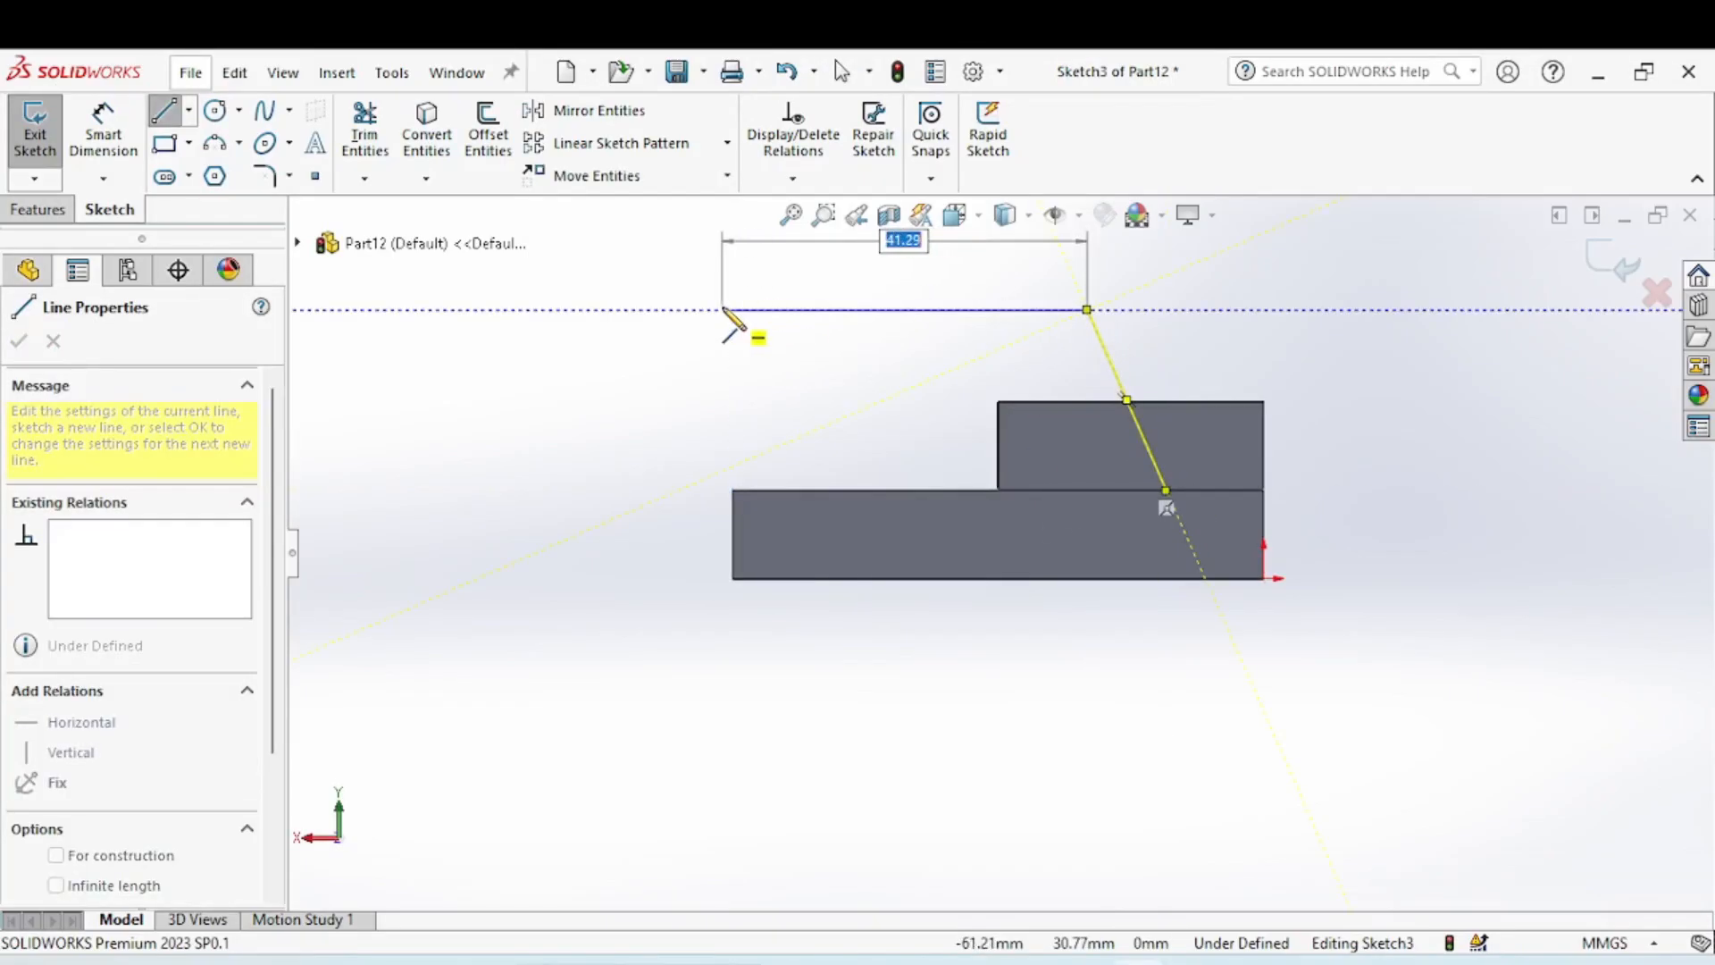
pyautogui.click(733, 310)
pyautogui.click(734, 489)
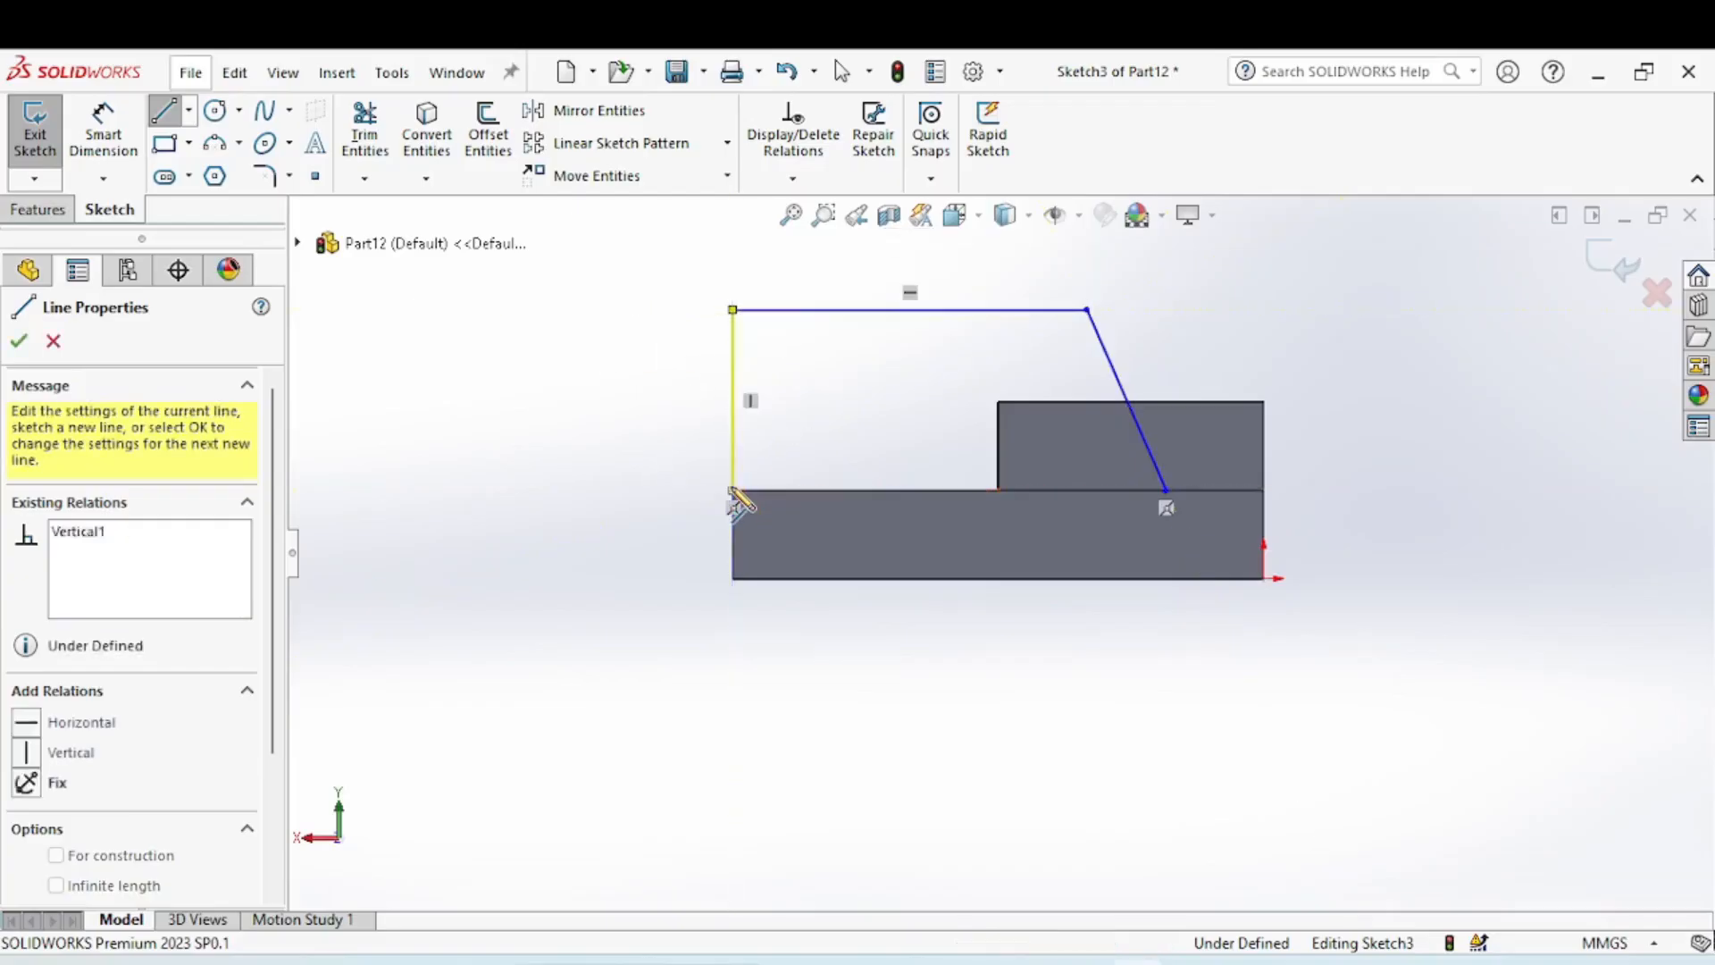
pyautogui.click(1165, 490)
# Dimension the vertical side of the upright profile to 30 mm.
pyautogui.rightClick(1212, 309)
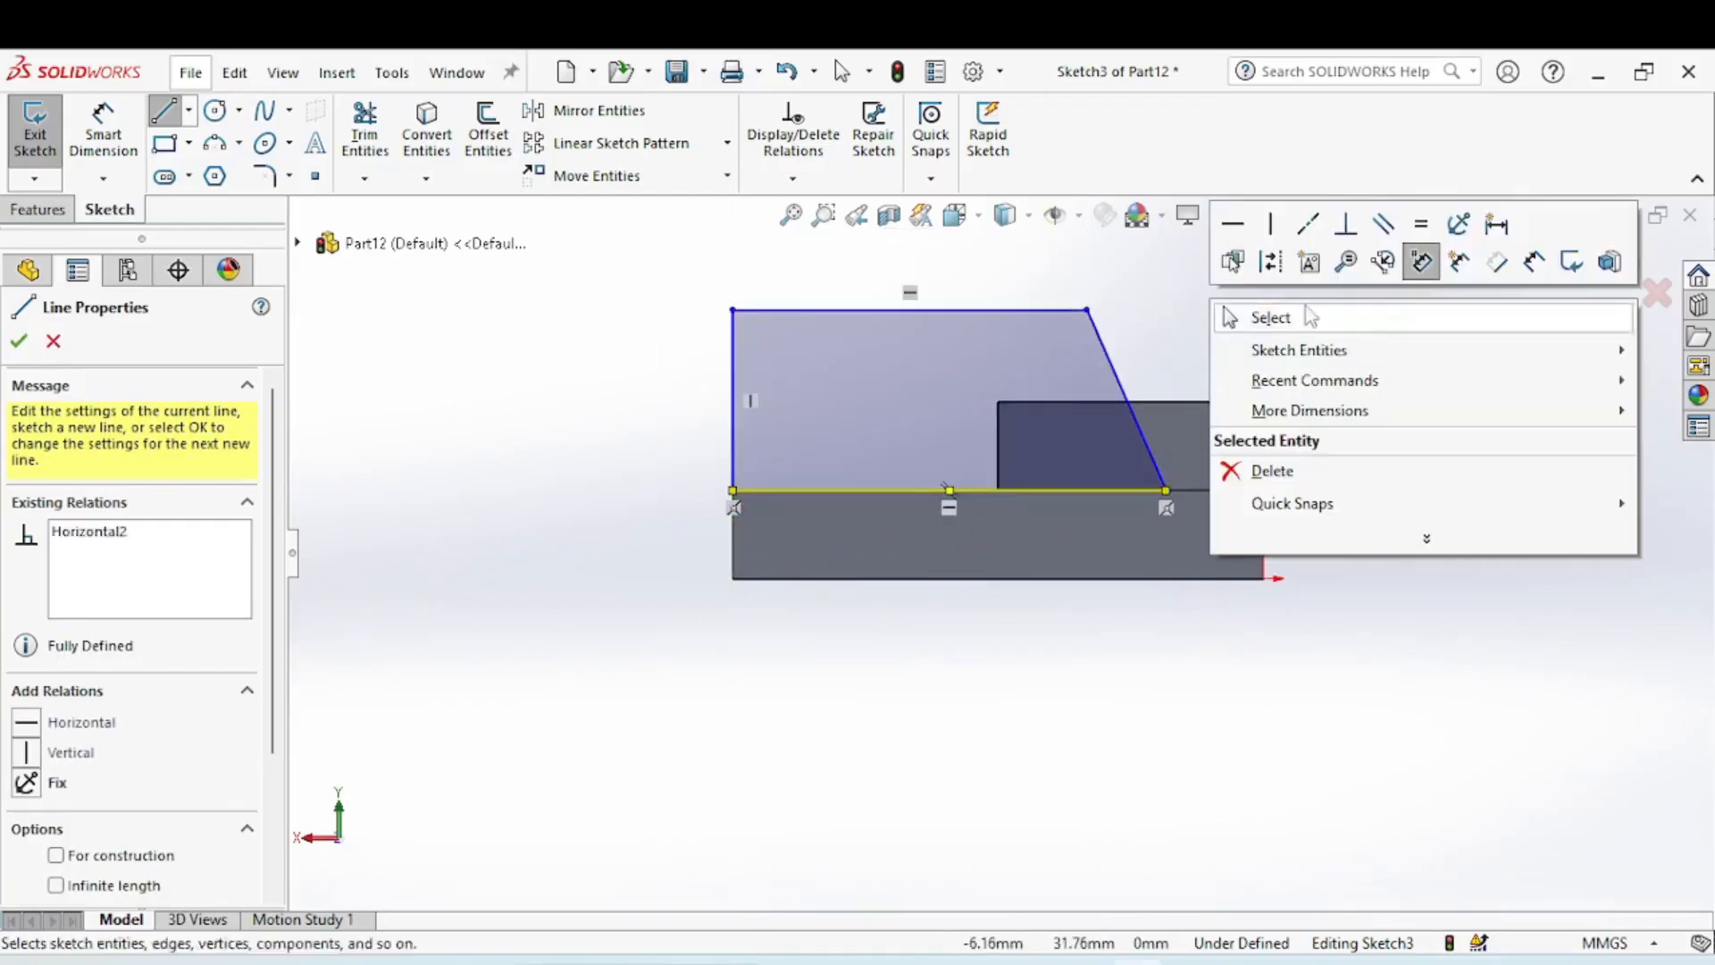
pyautogui.click(1535, 270)
pyautogui.click(731, 384)
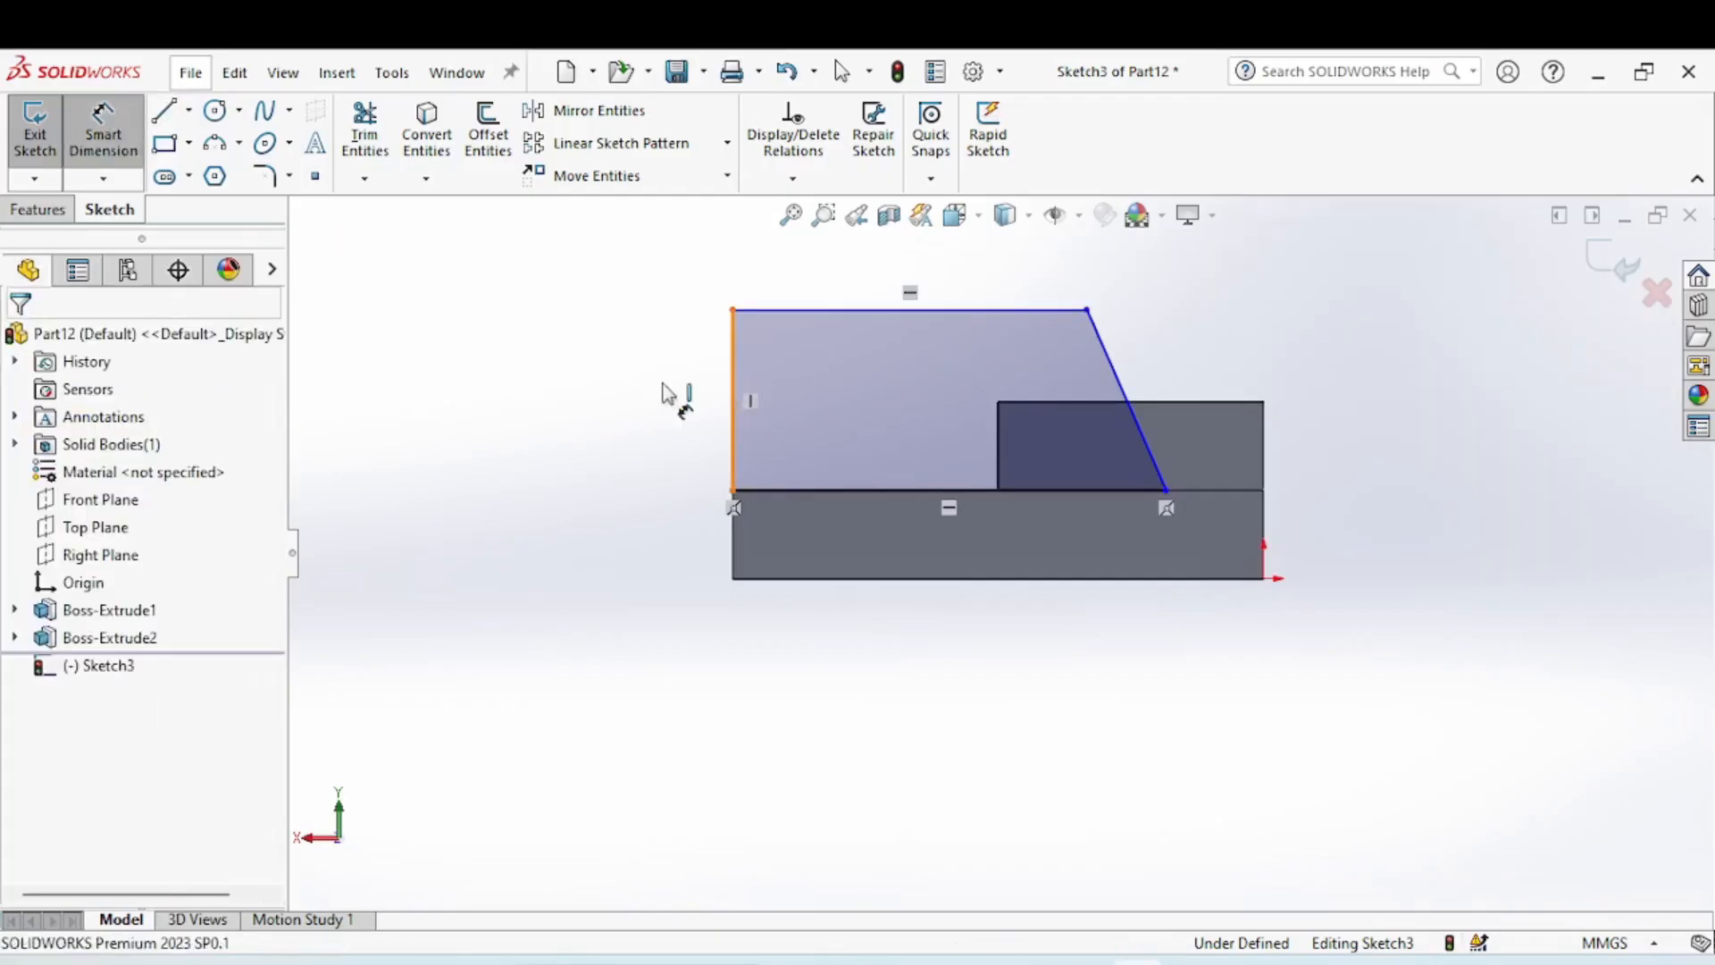
pyautogui.click(613, 413)
pyautogui.write('30')
pyautogui.press('Return')
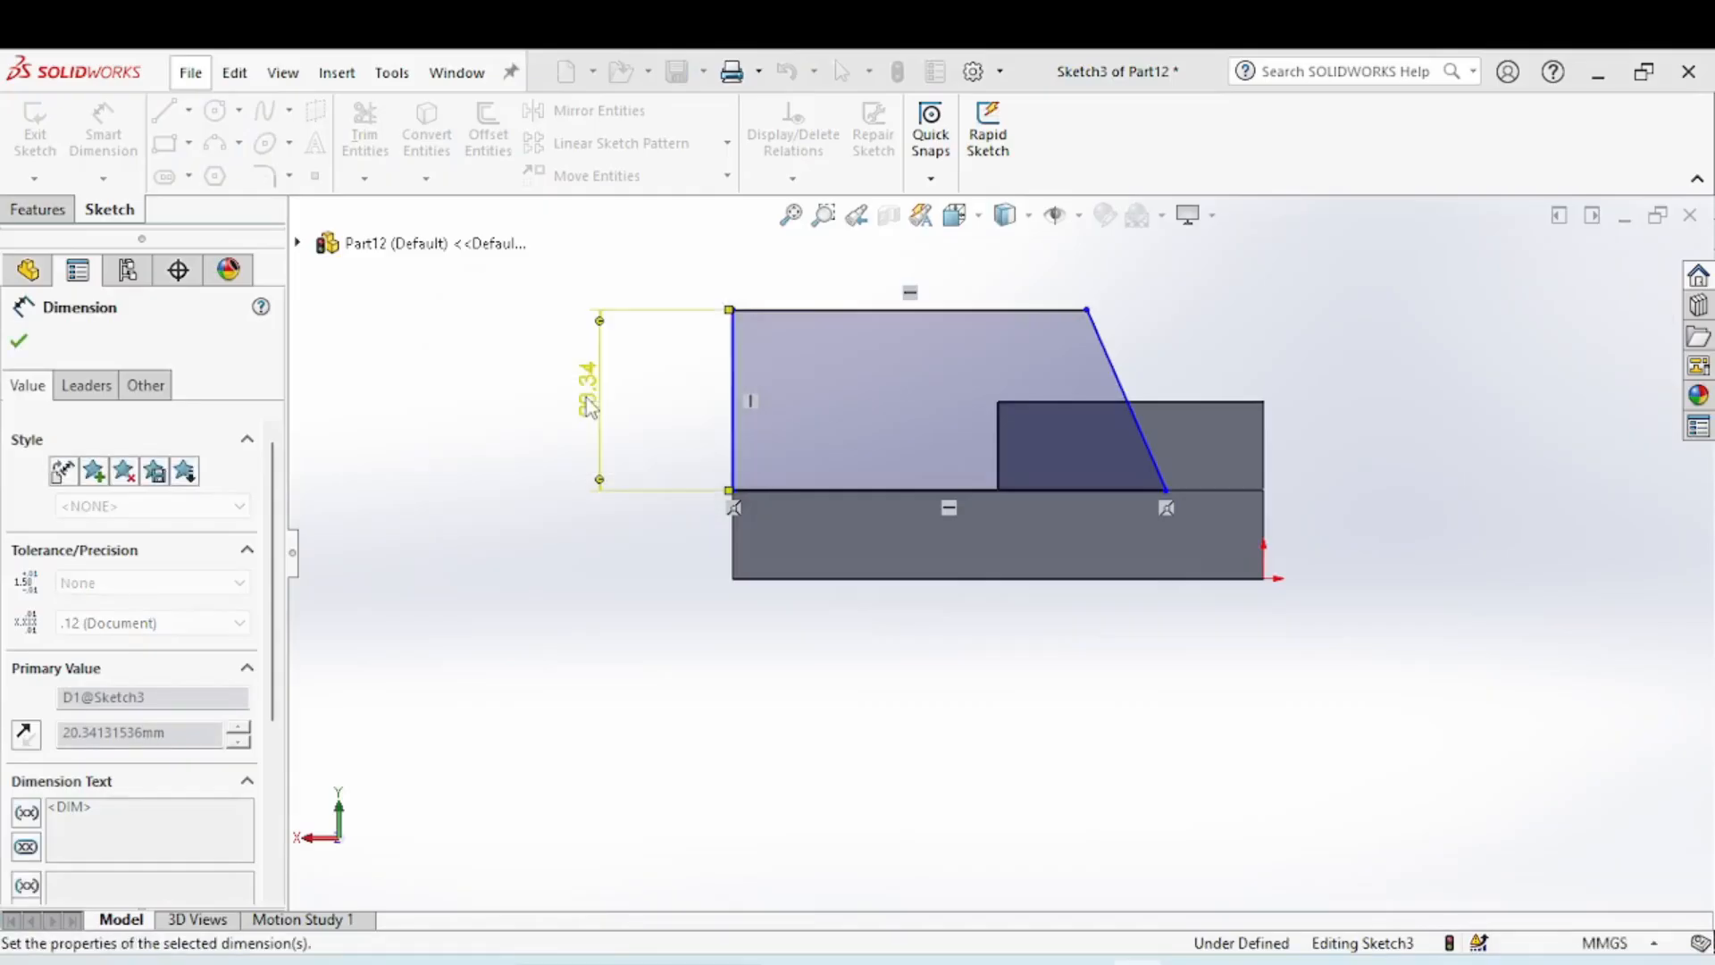
# Dimension the top edge of the upright profile to 30 mm.
pyautogui.scroll(4, 926, 407)
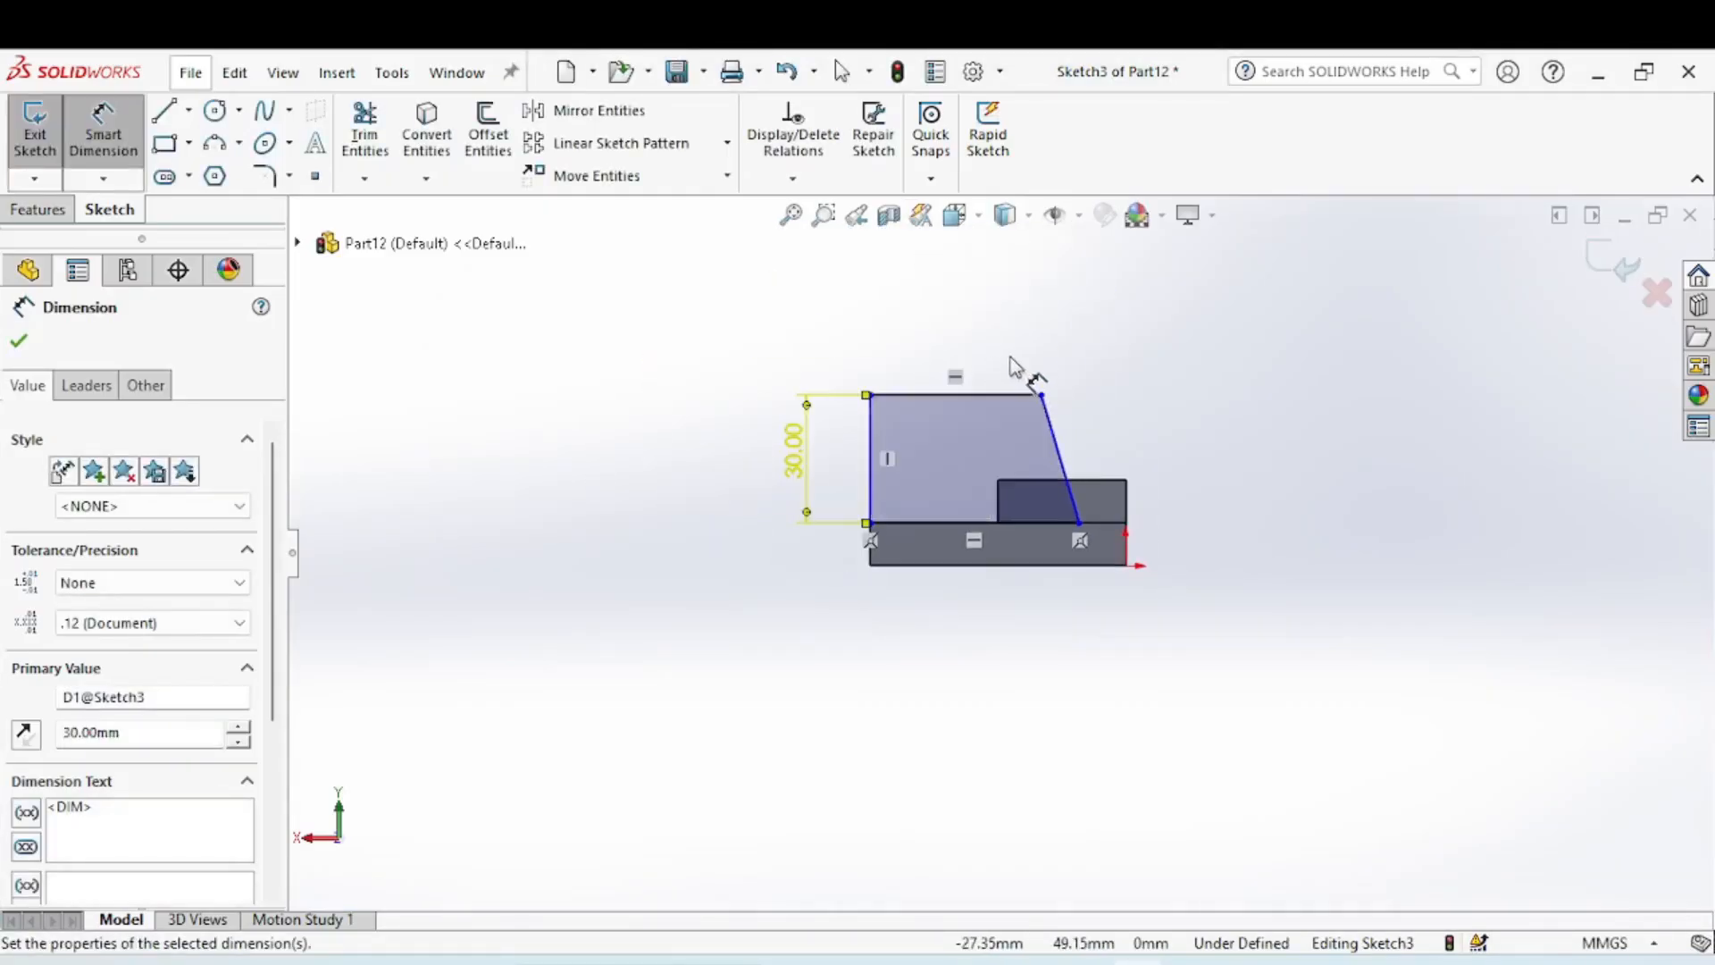
pyautogui.scroll(-3, 1010, 355)
pyautogui.click(953, 466)
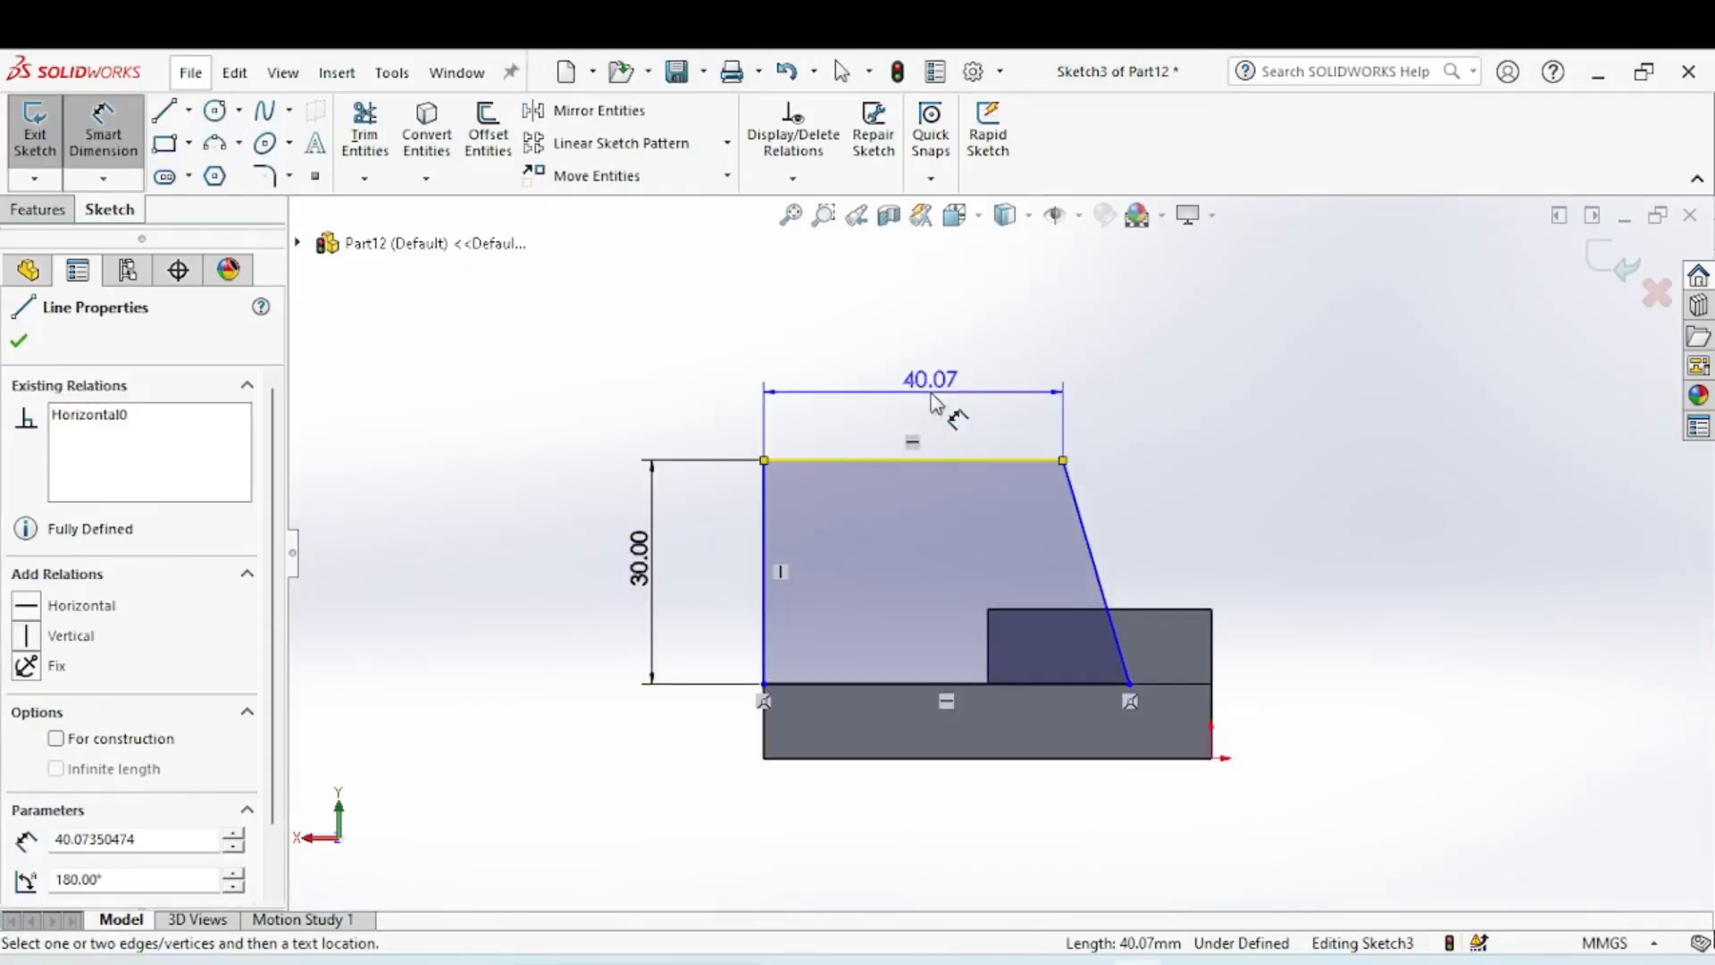
pyautogui.click(934, 402)
pyautogui.write('30')
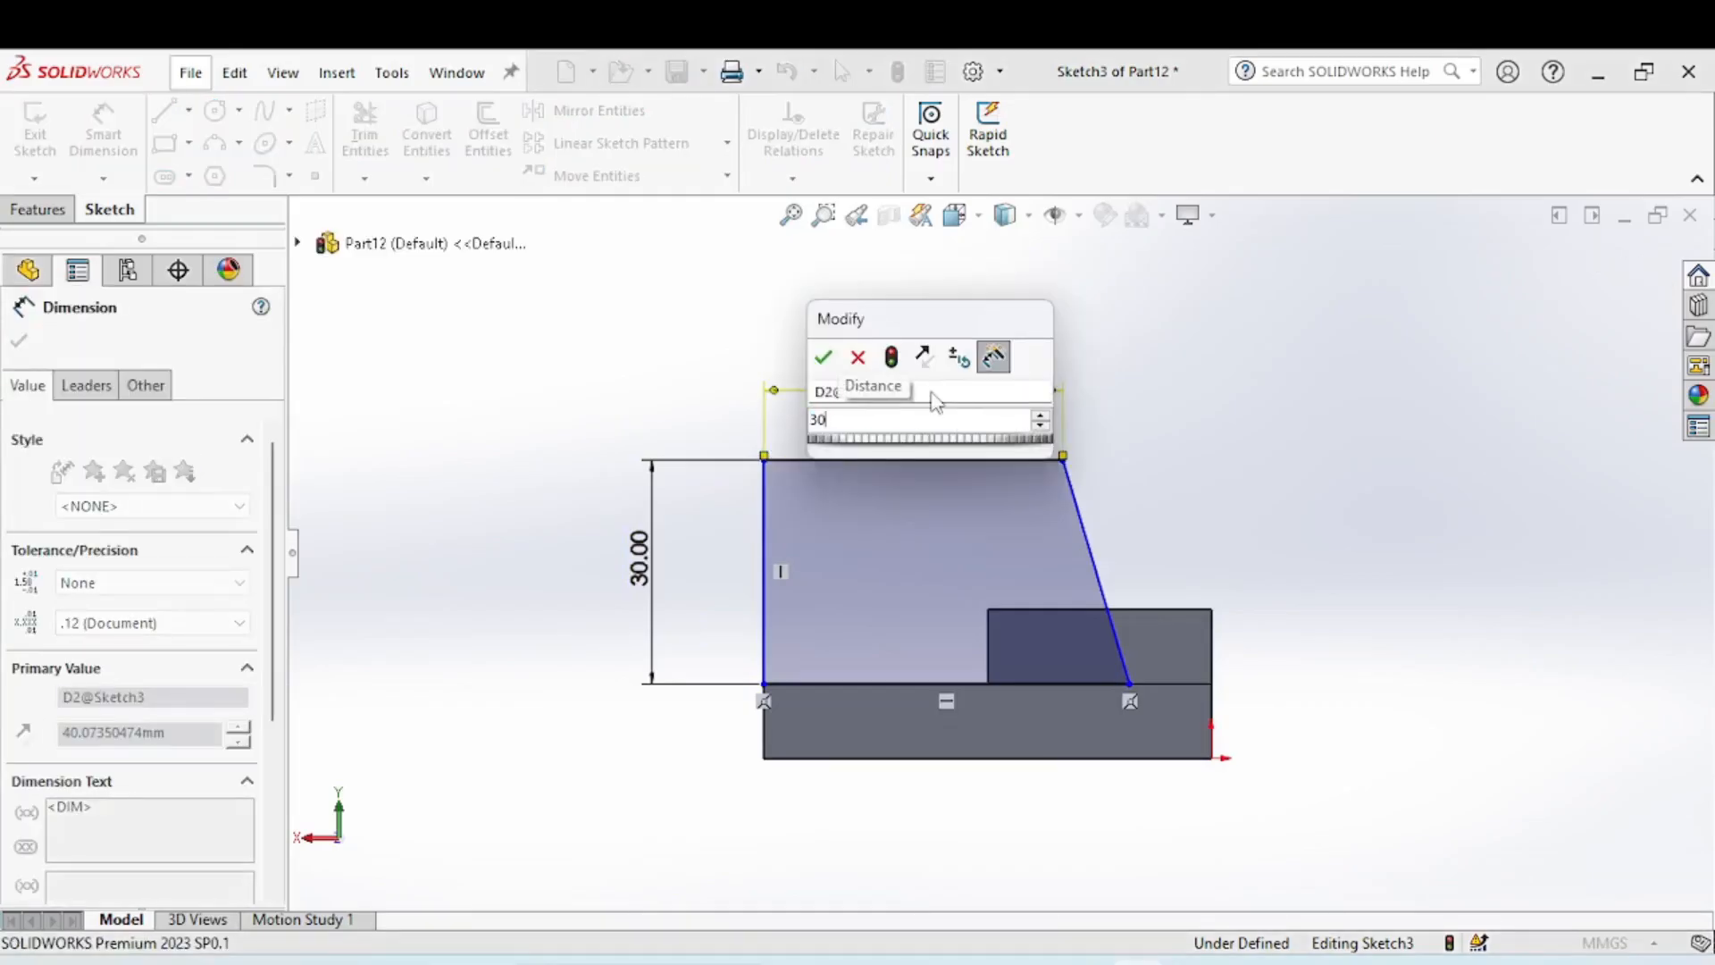
pyautogui.press('Return')
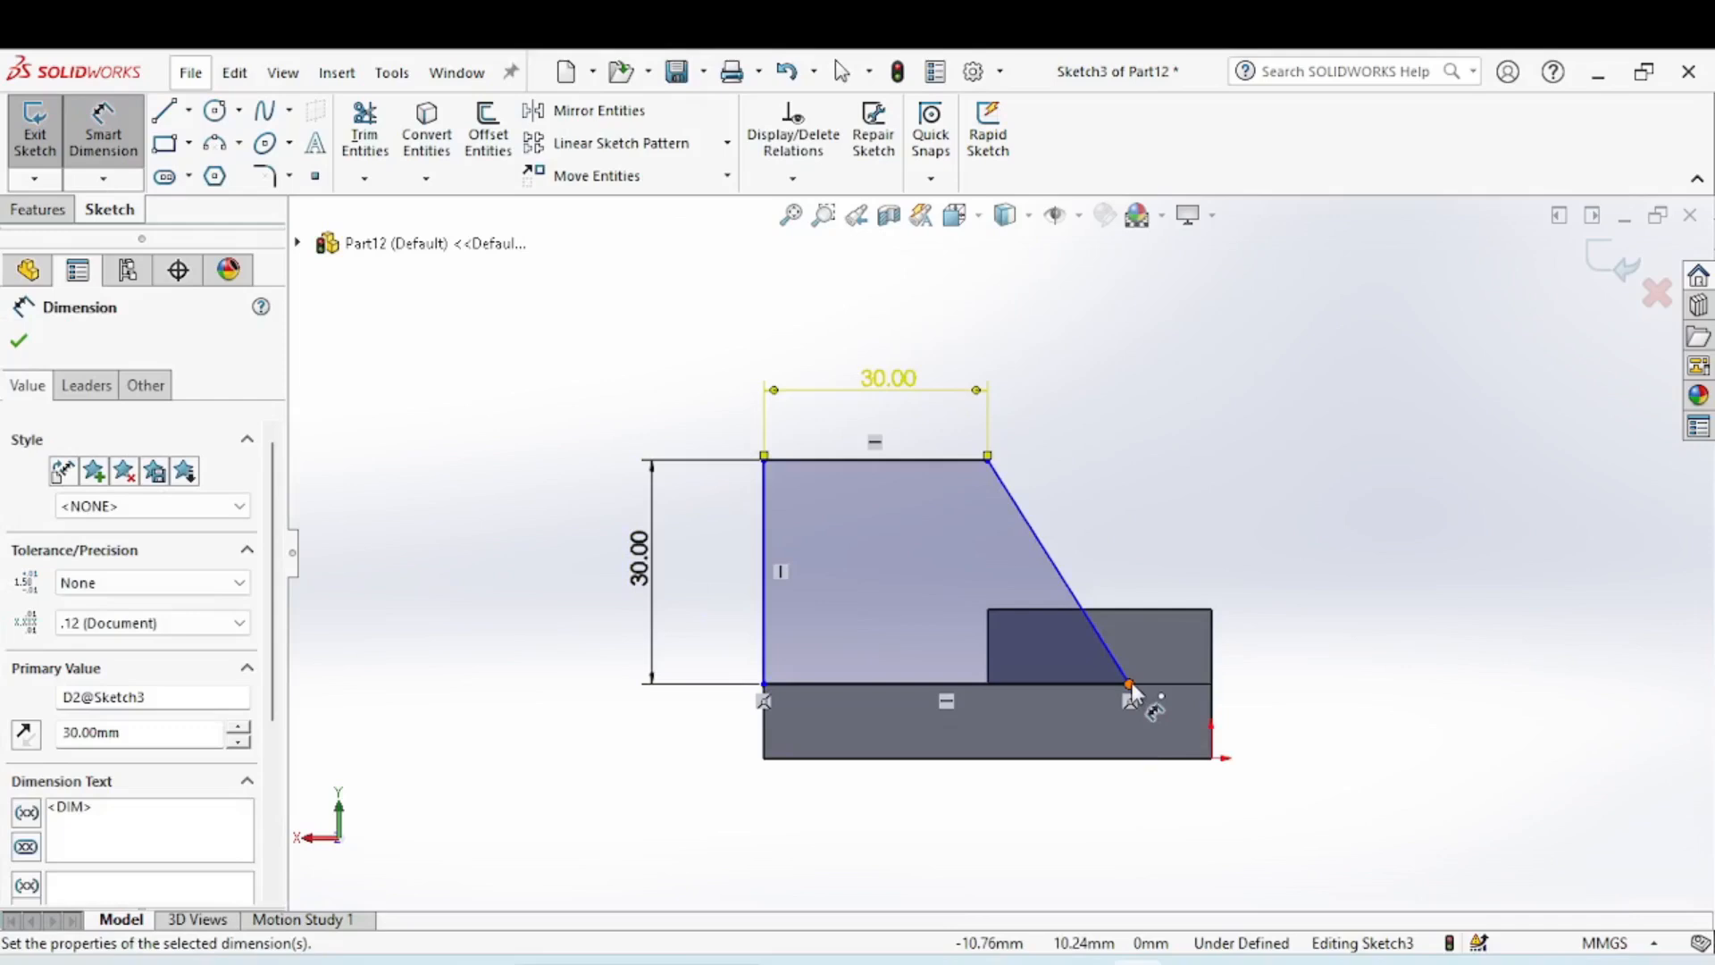
# Dimension the bottom edge of the upright profile to 50 mm.
pyautogui.click(1055, 684)
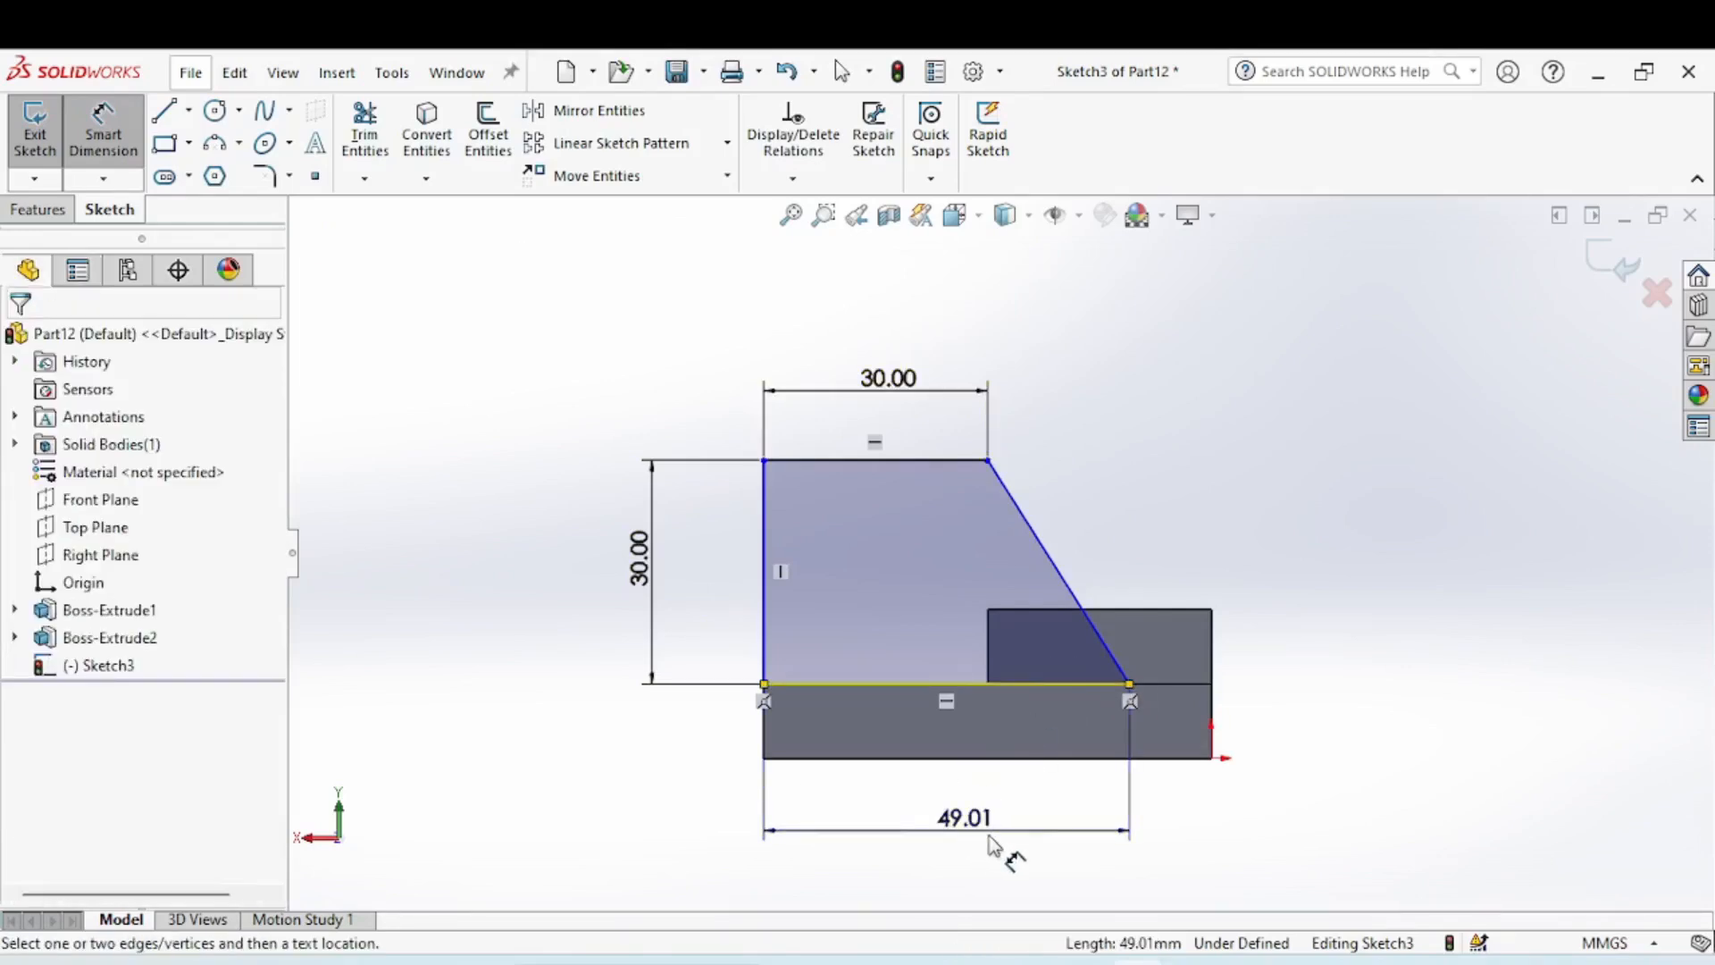
pyautogui.click(1017, 838)
pyautogui.write('5')
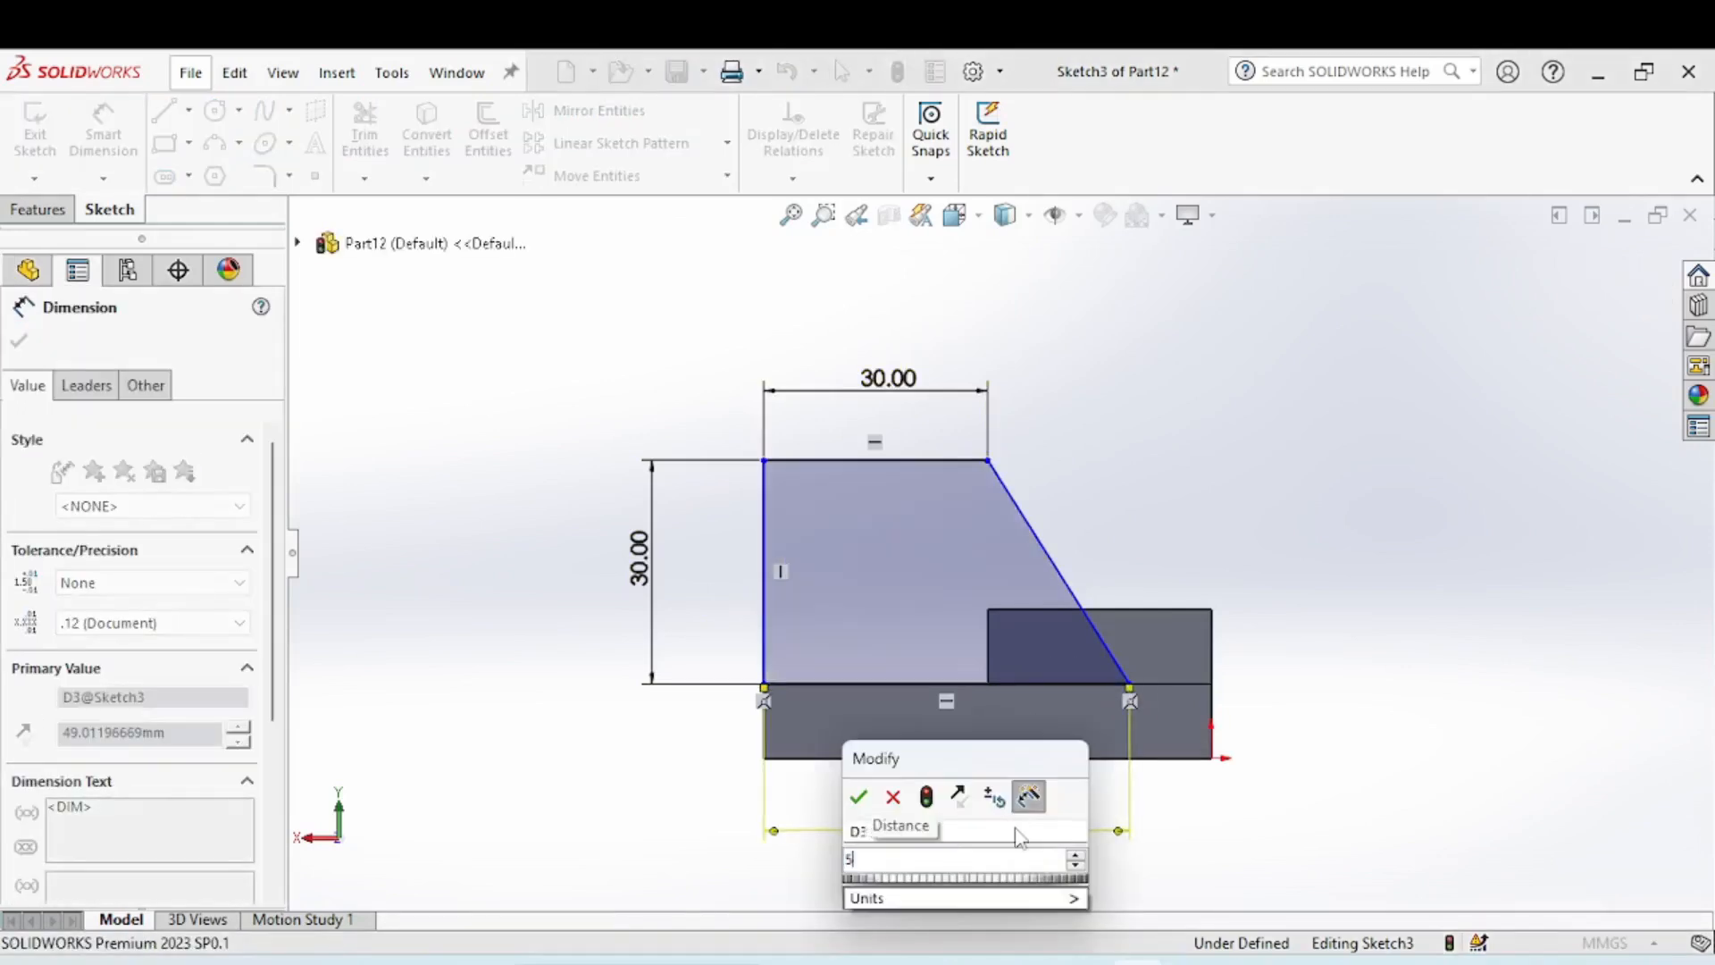
pyautogui.write('0')
pyautogui.press('Return')
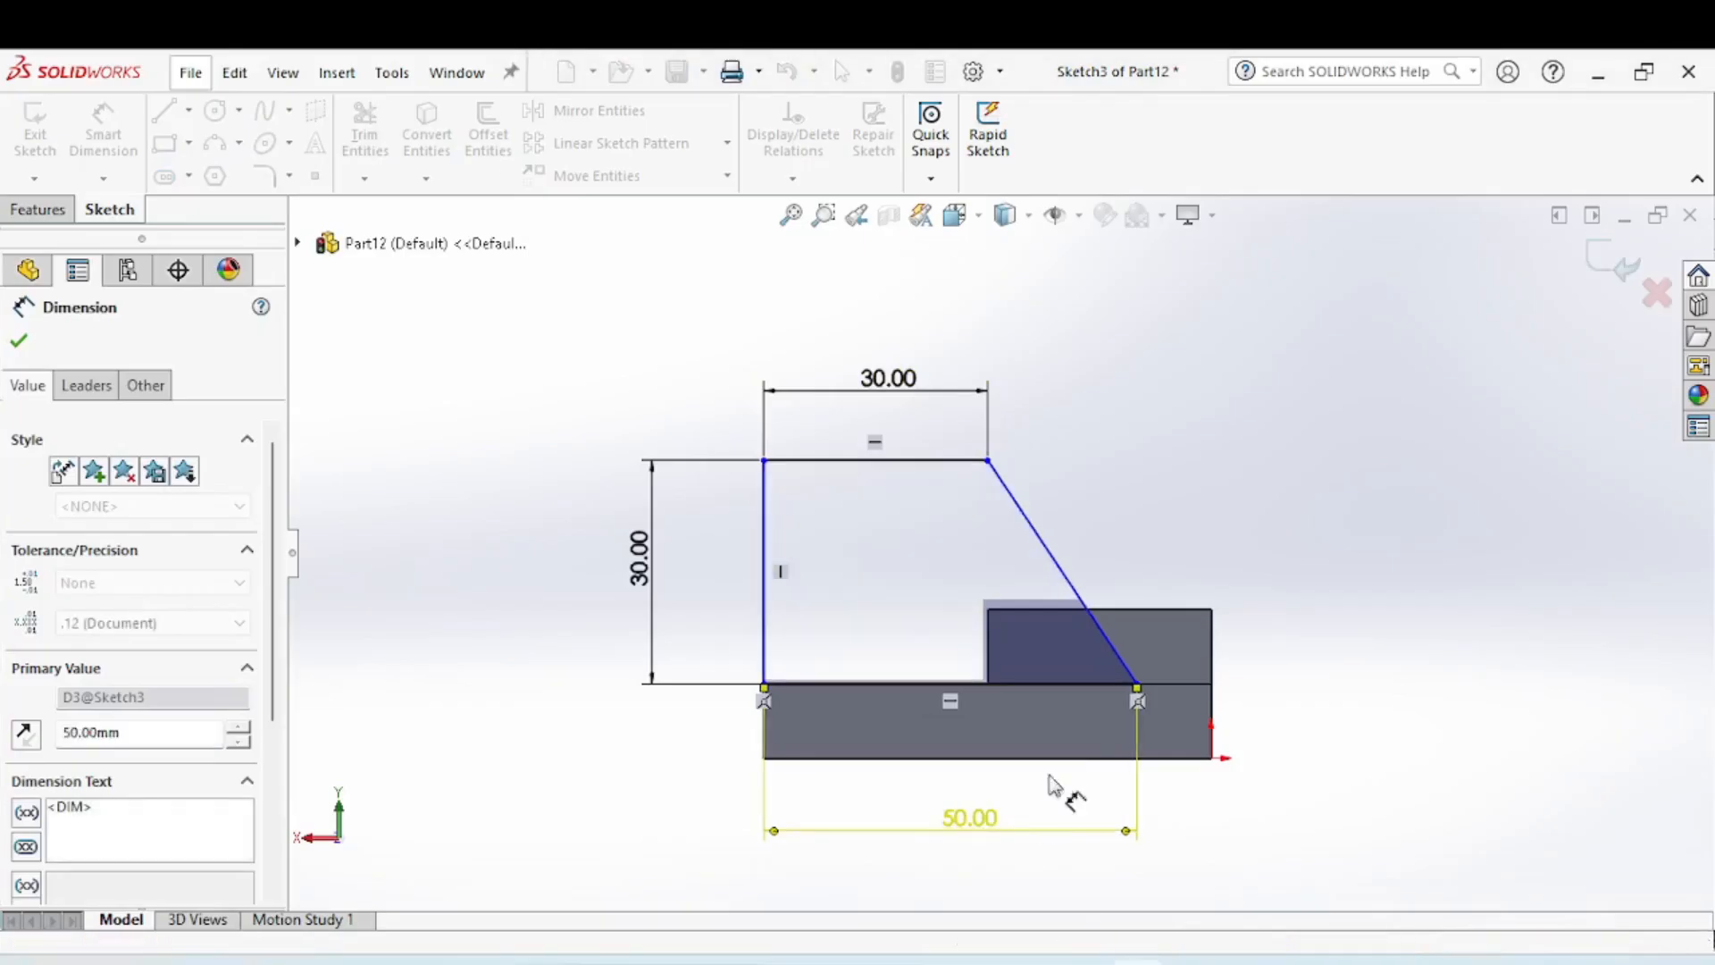
pyautogui.press('Escape')
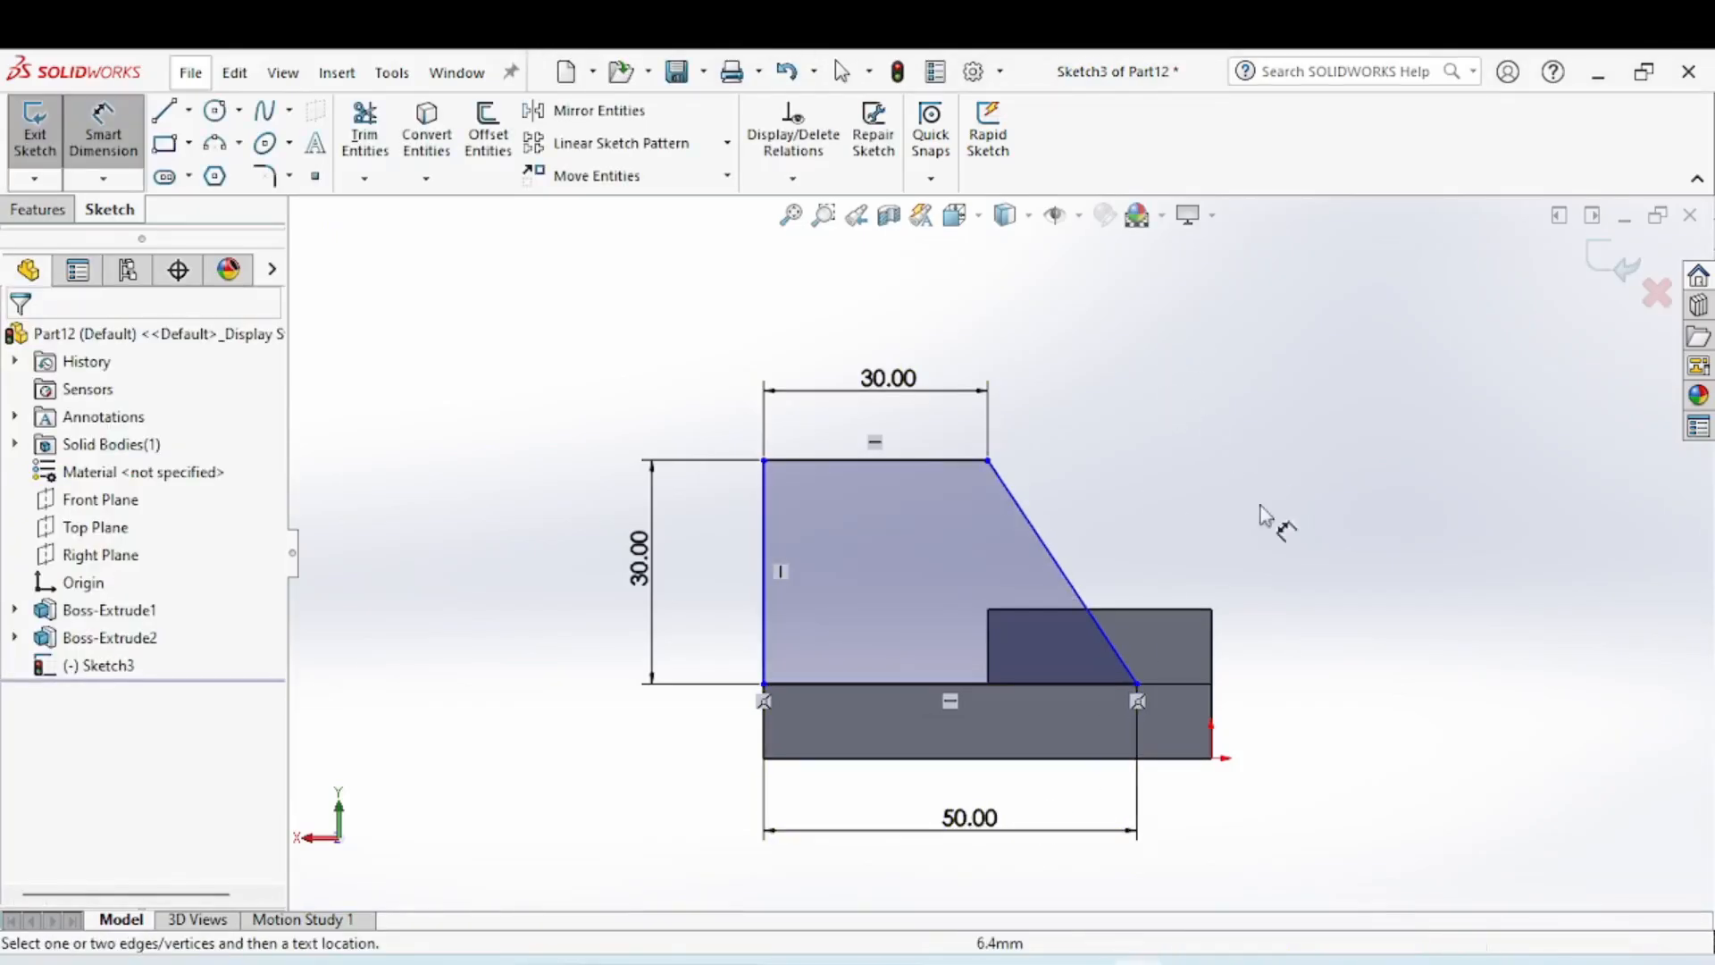
# Add a 10 mm dimension between the slanted line's lower endpoint and the end corner of the base.
pyautogui.click(1137, 684)
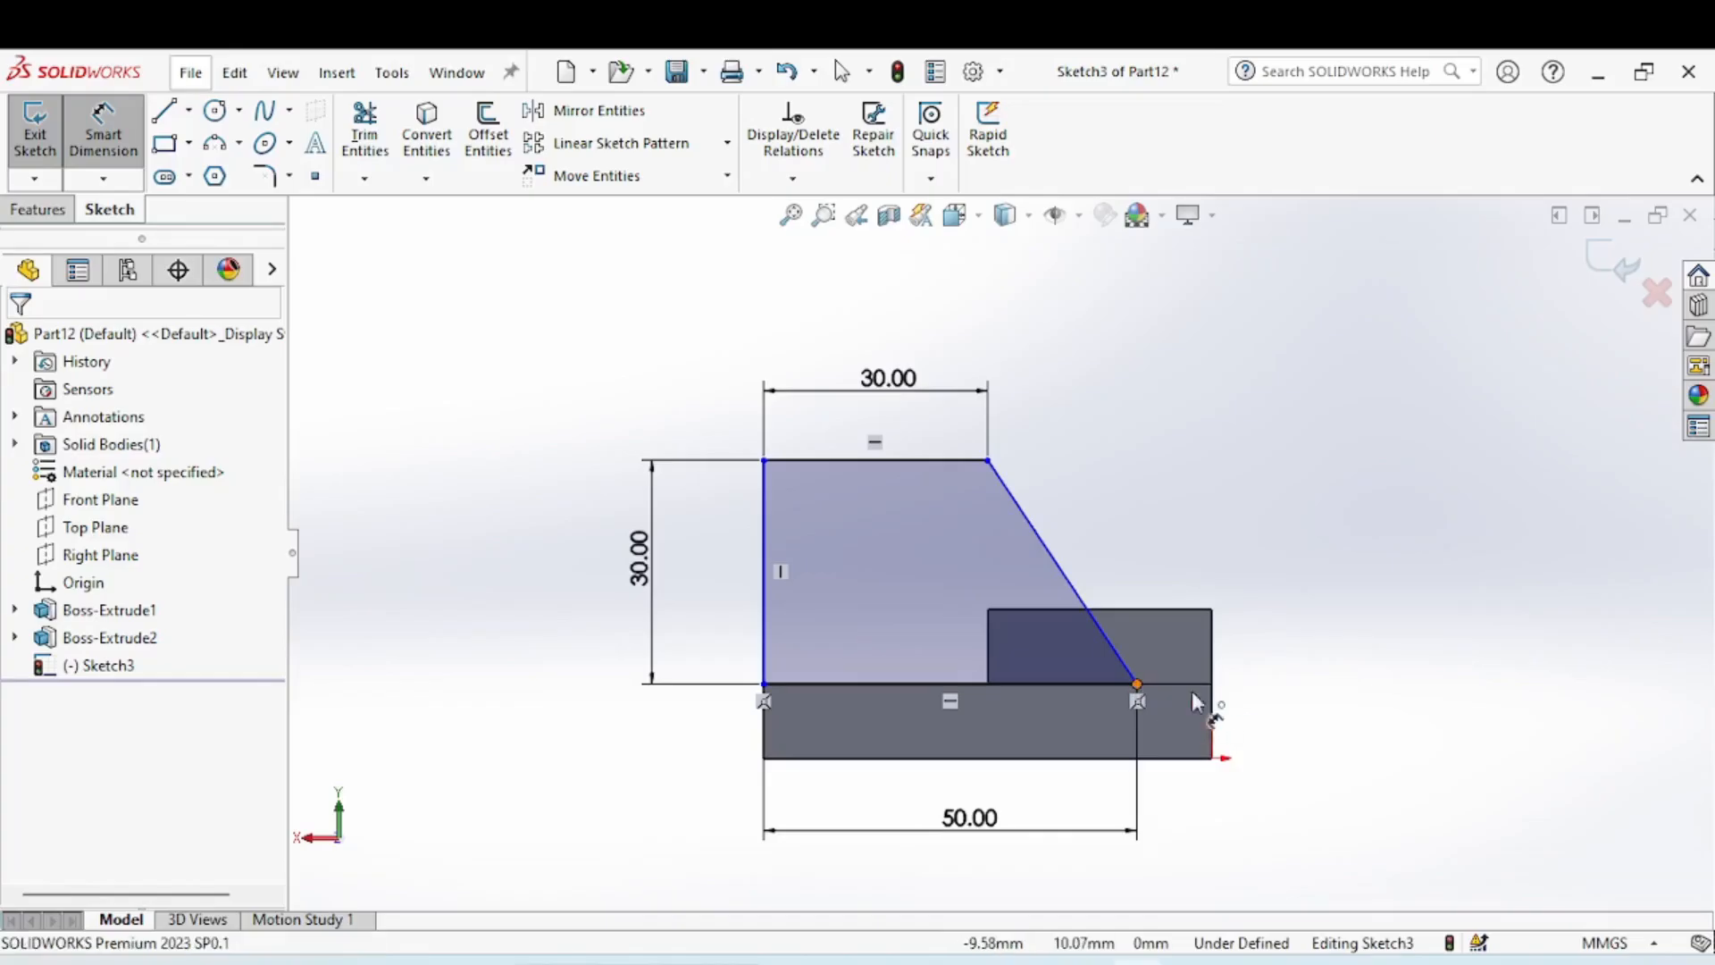
pyautogui.click(1212, 684)
pyautogui.click(1161, 574)
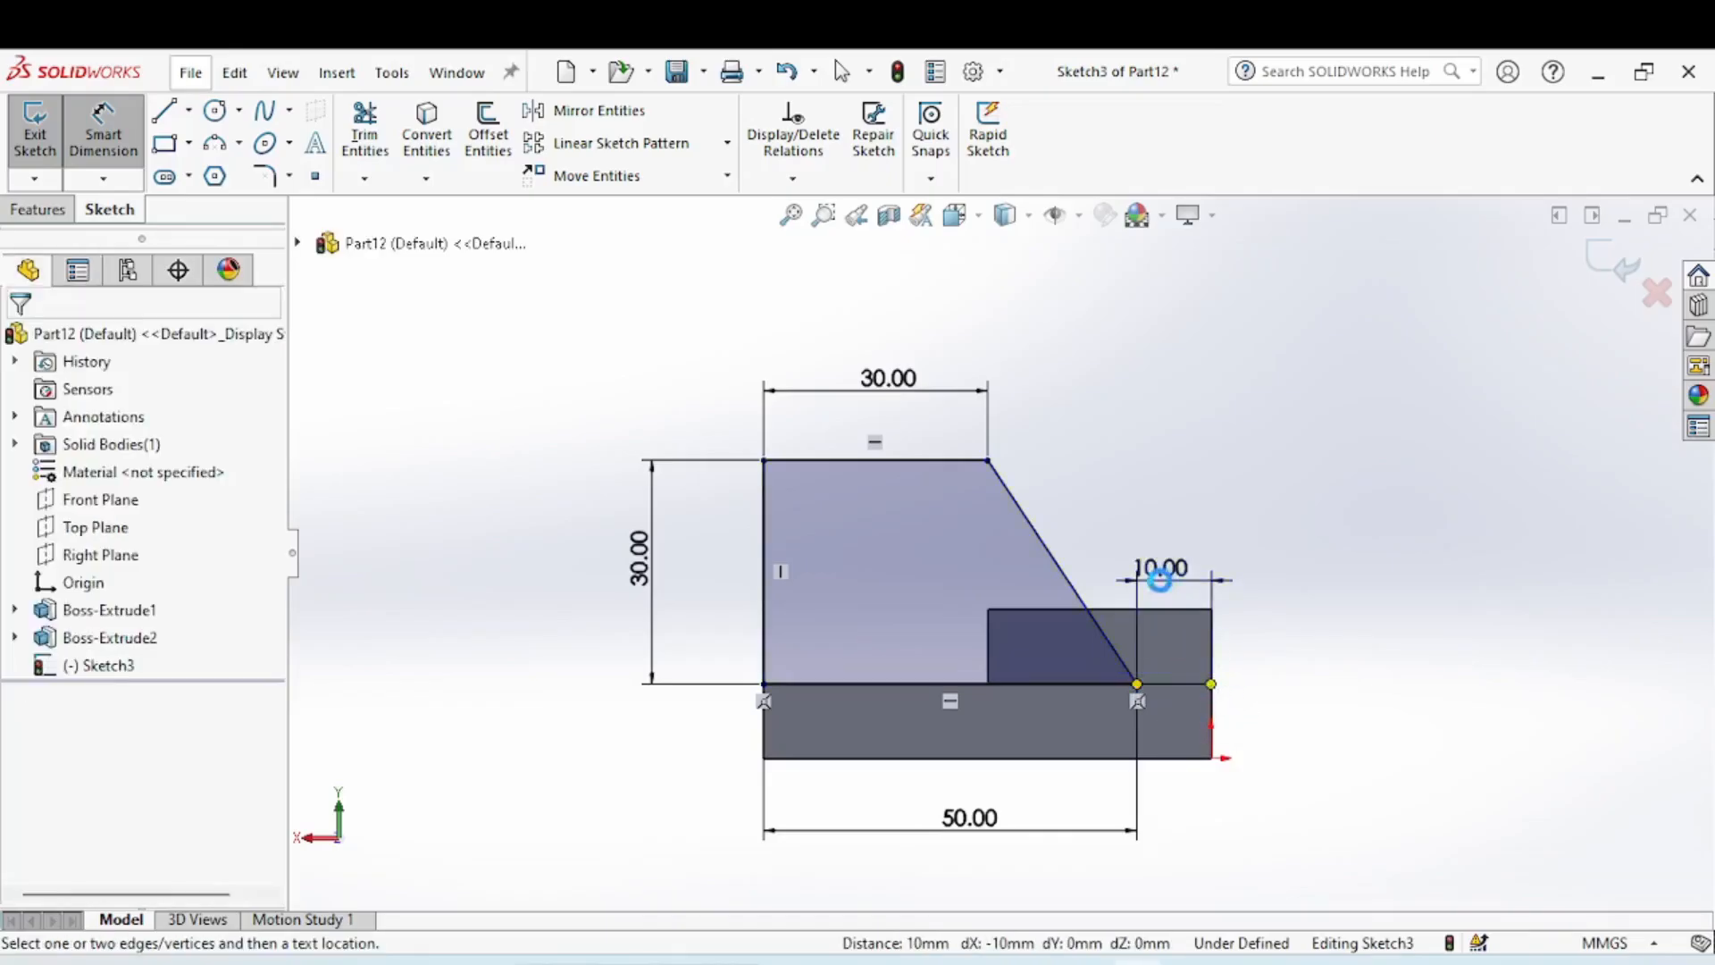
pyautogui.doubleClick(1157, 569)
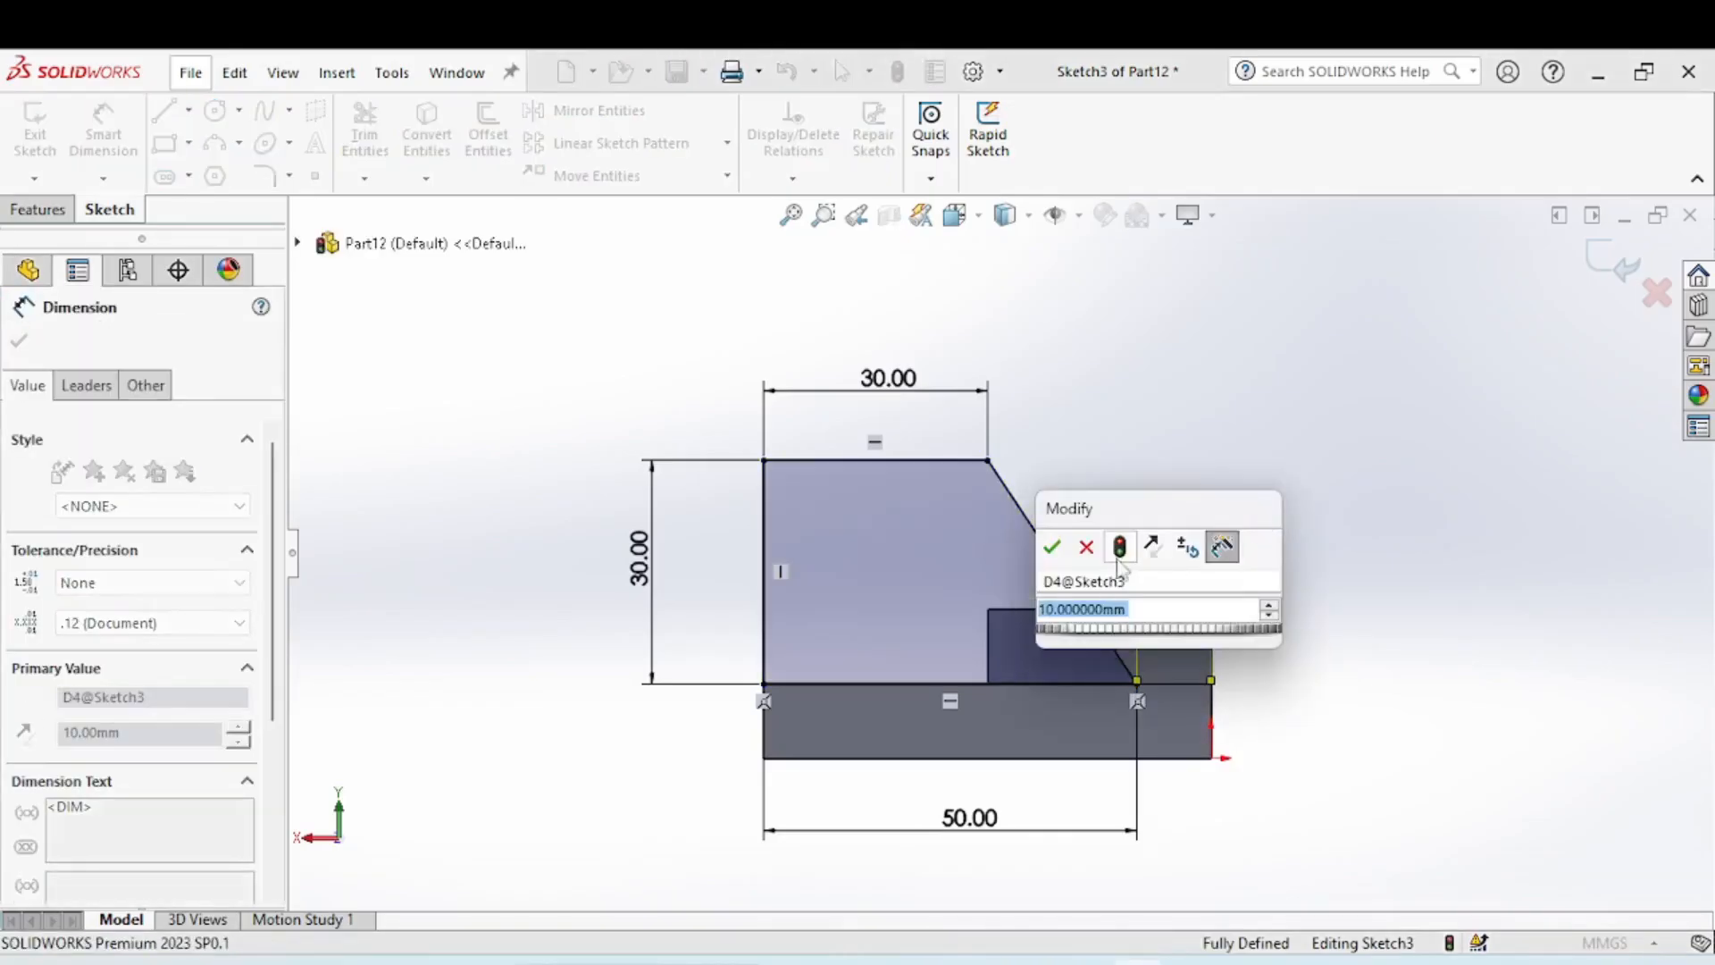
pyautogui.click(1053, 547)
pyautogui.click(1188, 411)
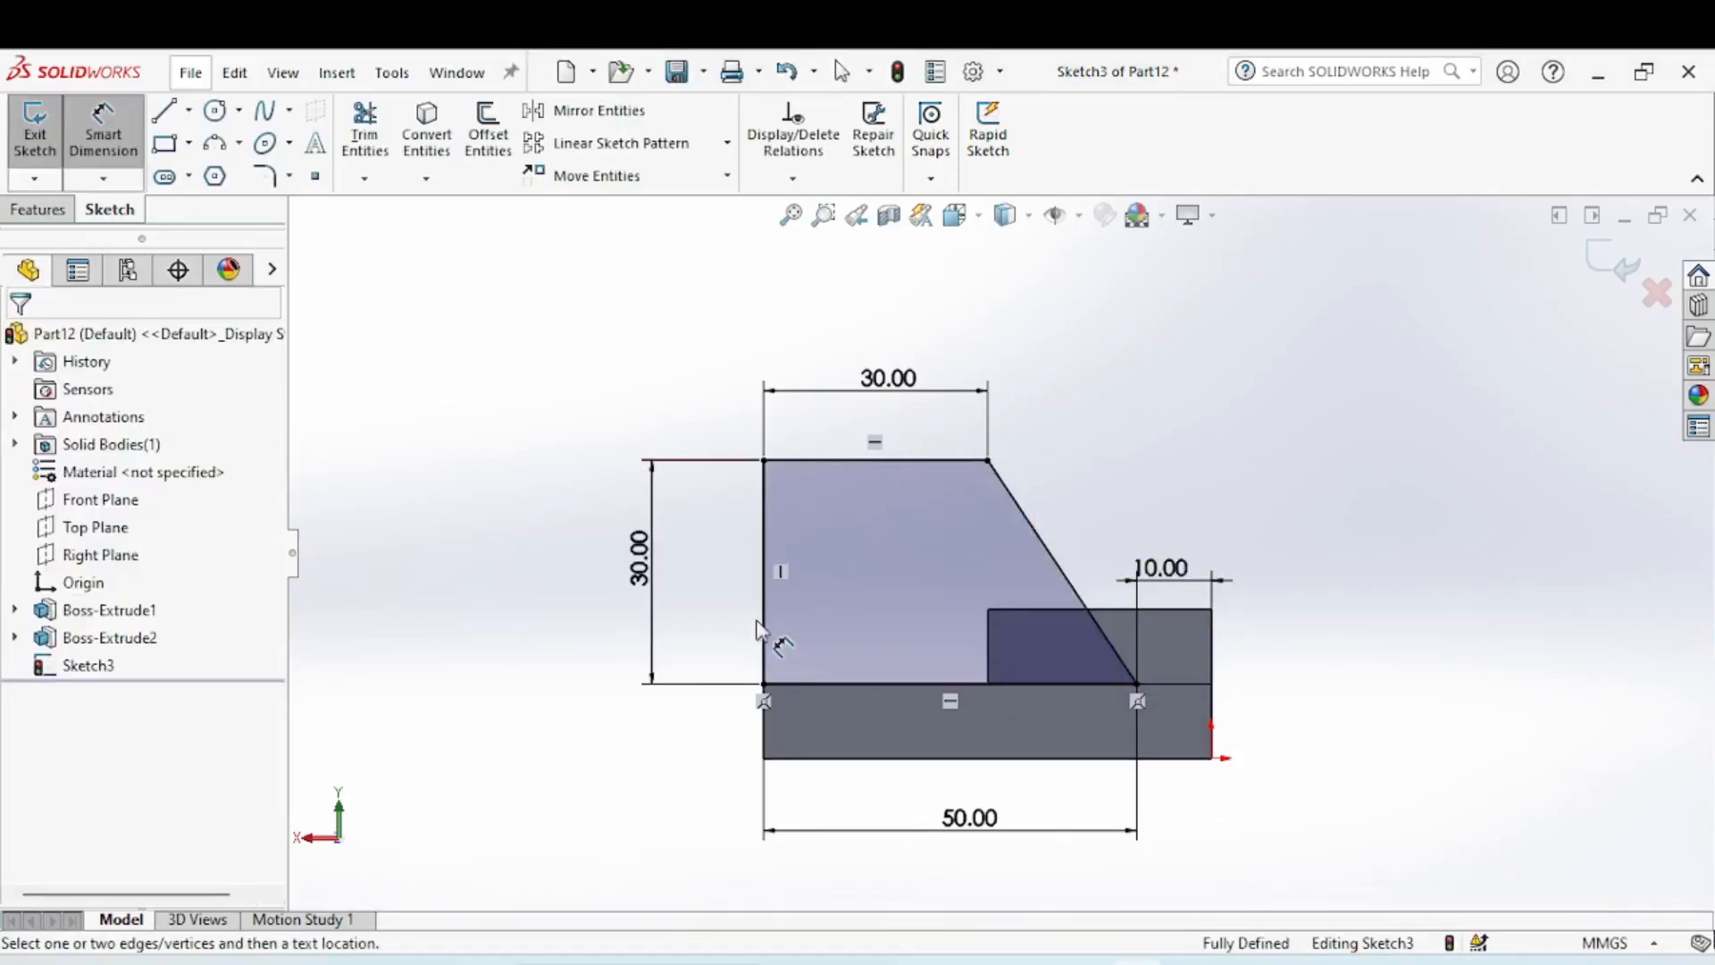
# Extrude the slanted upright profile 10 mm with the direction reversed so it goes inward over the base, merging the result.
pyautogui.click(37, 209)
pyautogui.click(45, 134)
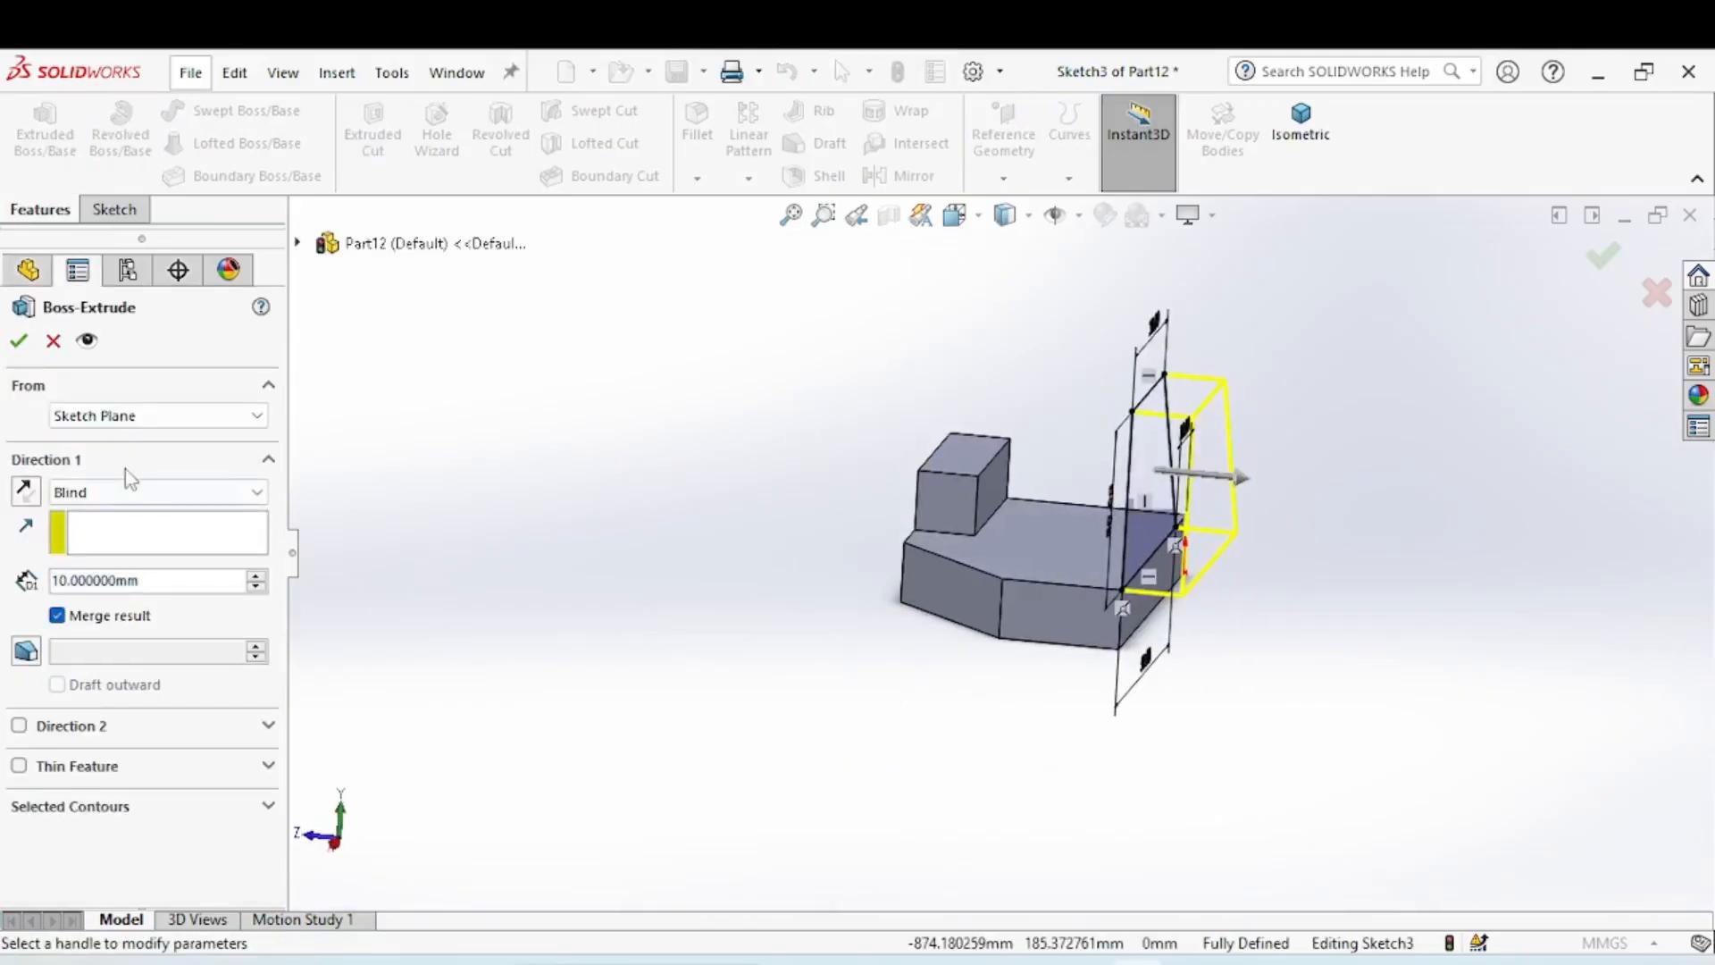
pyautogui.click(25, 490)
pyautogui.moveTo(592, 616); pyautogui.dragTo(668, 620, button='middle')
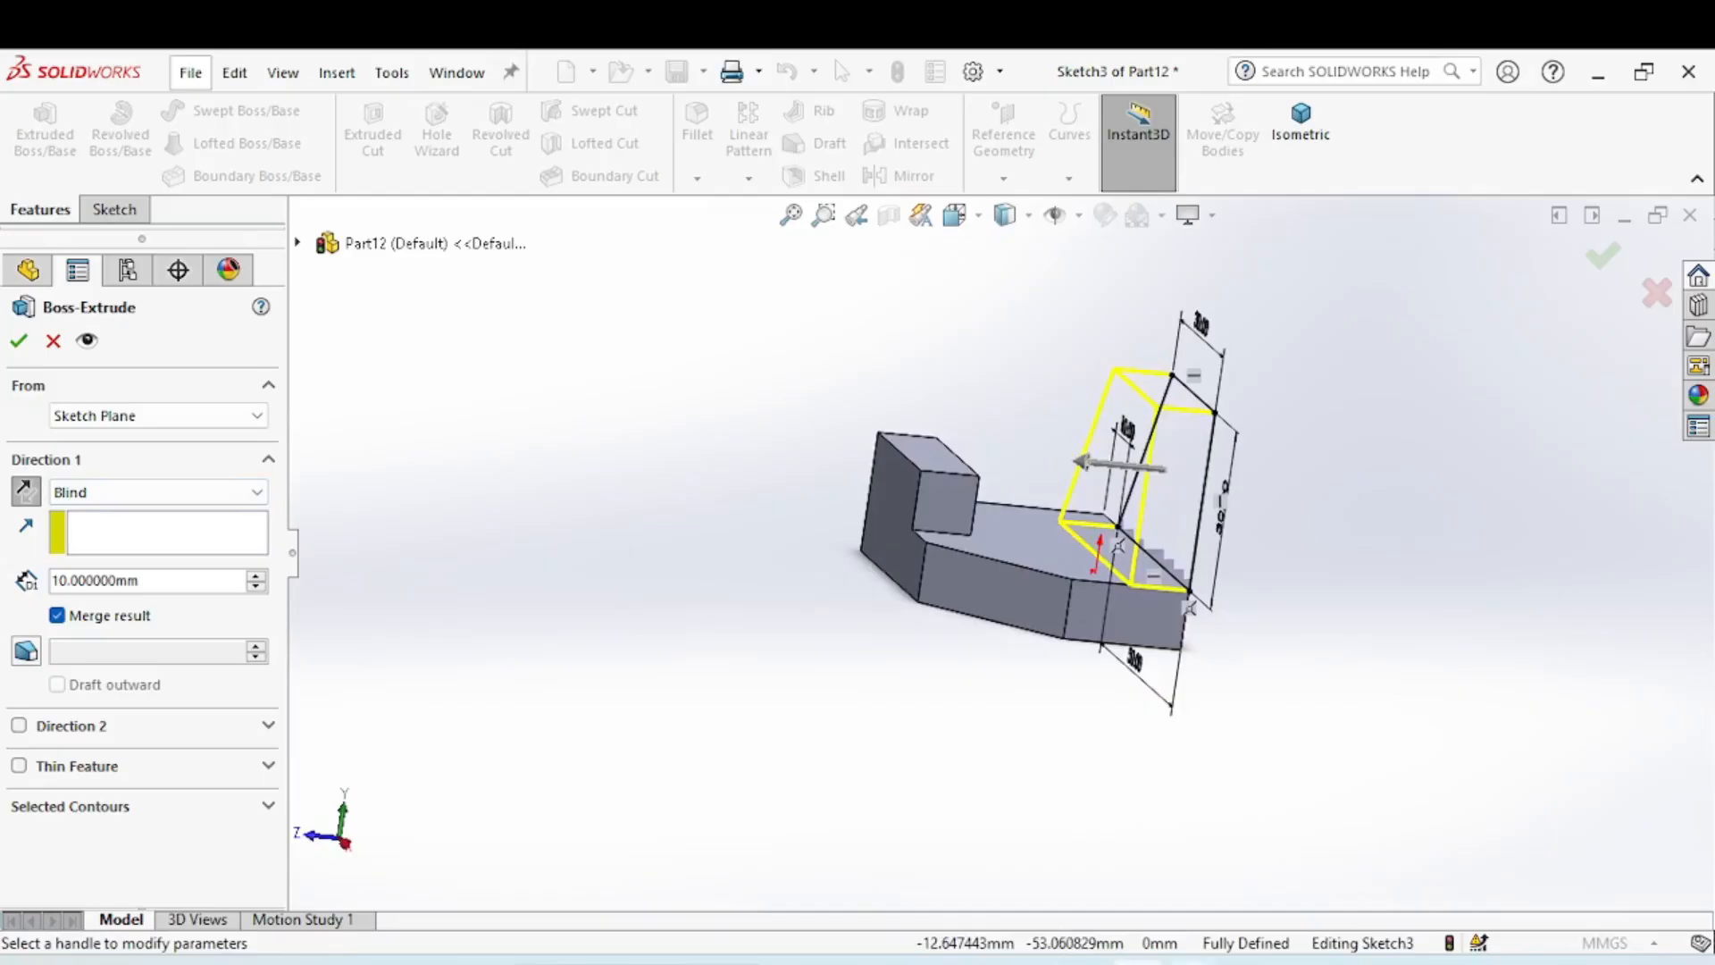
pyautogui.hotkey('alt', 'Tab')
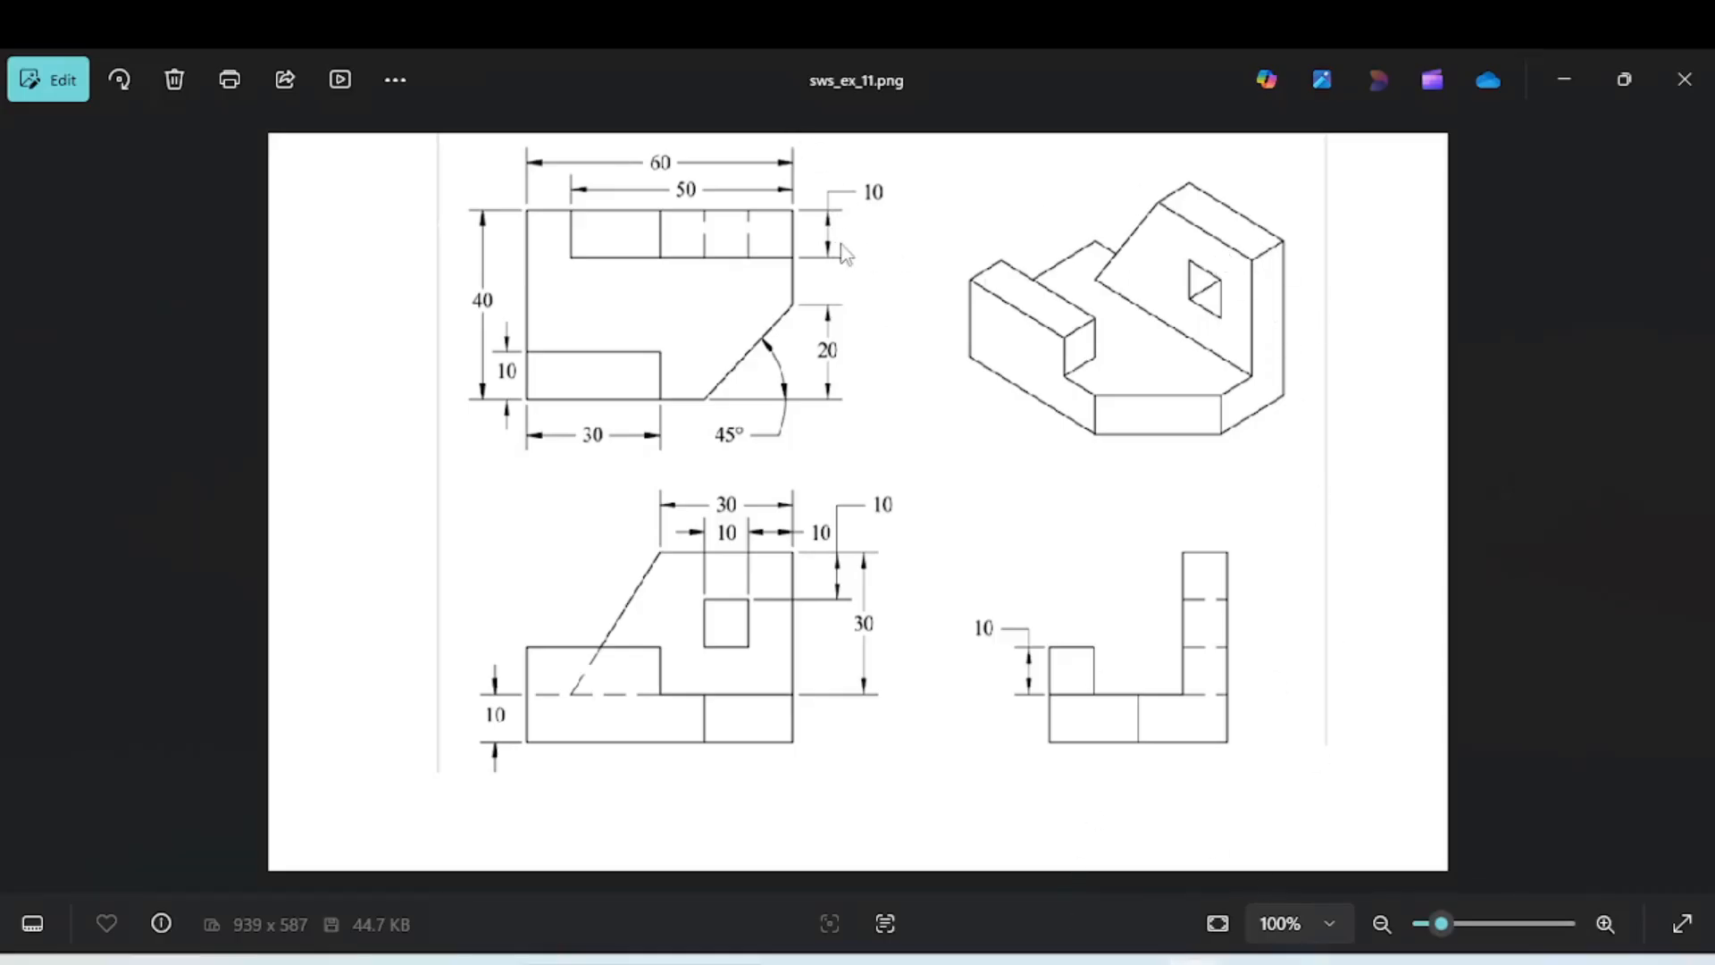
pyautogui.hotkey('alt', 'Tab')
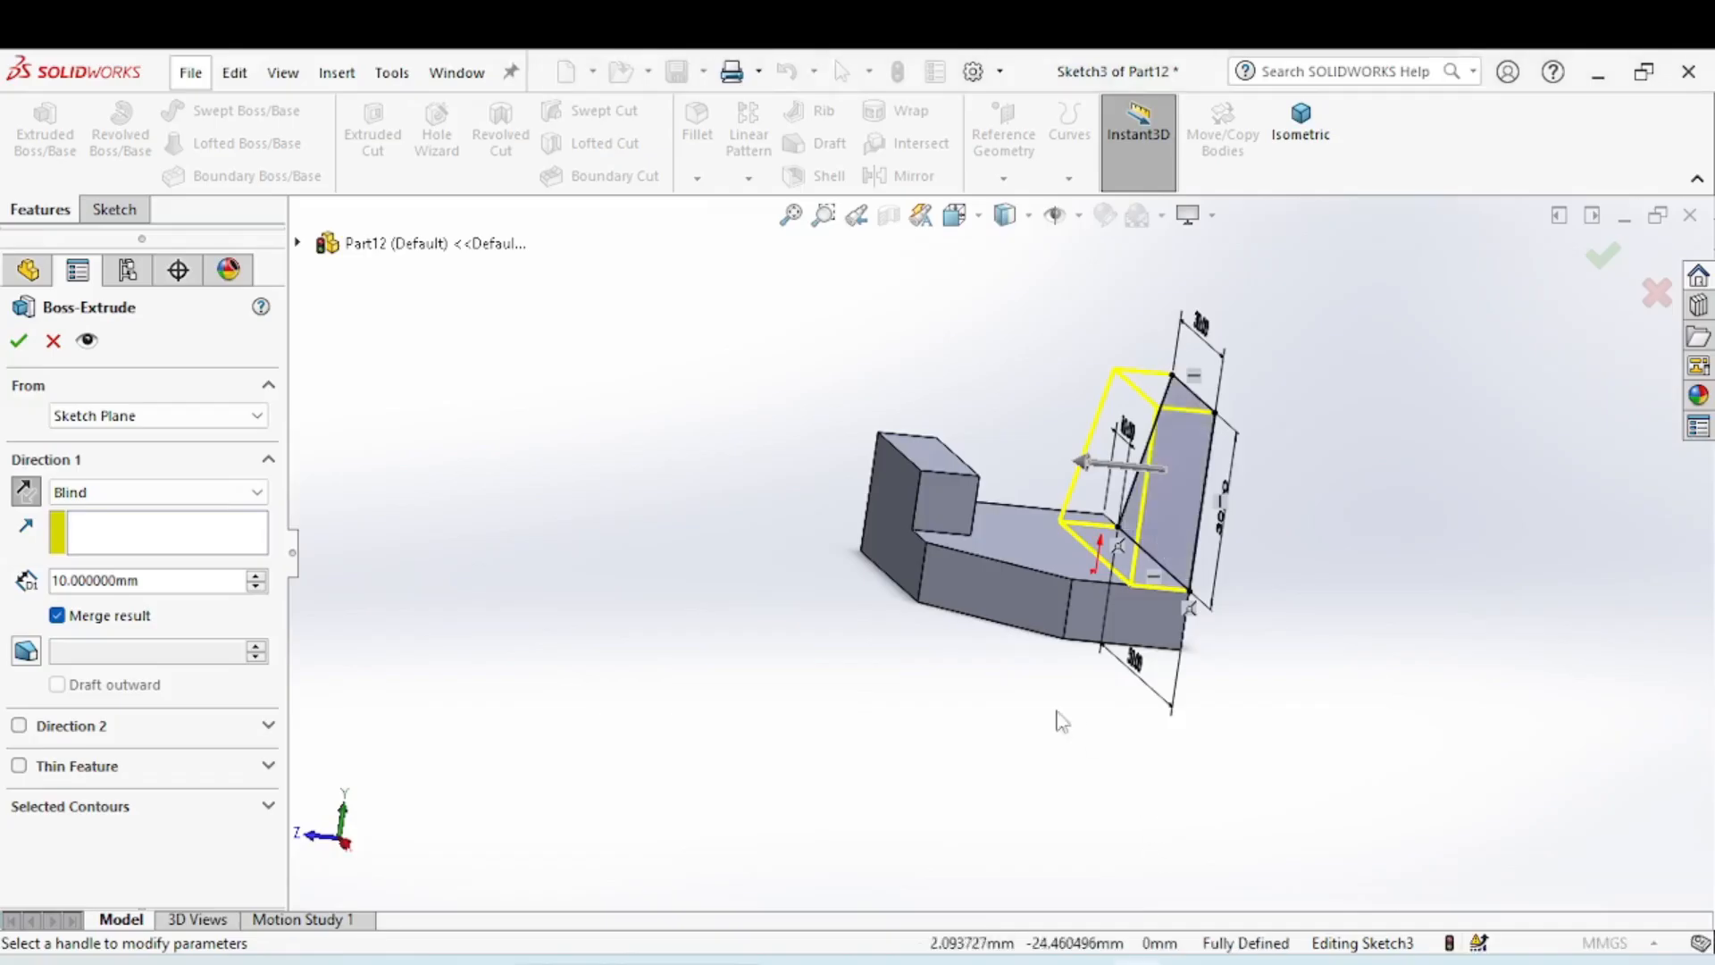
pyautogui.rightClick(827, 662)
pyautogui.click(887, 328)
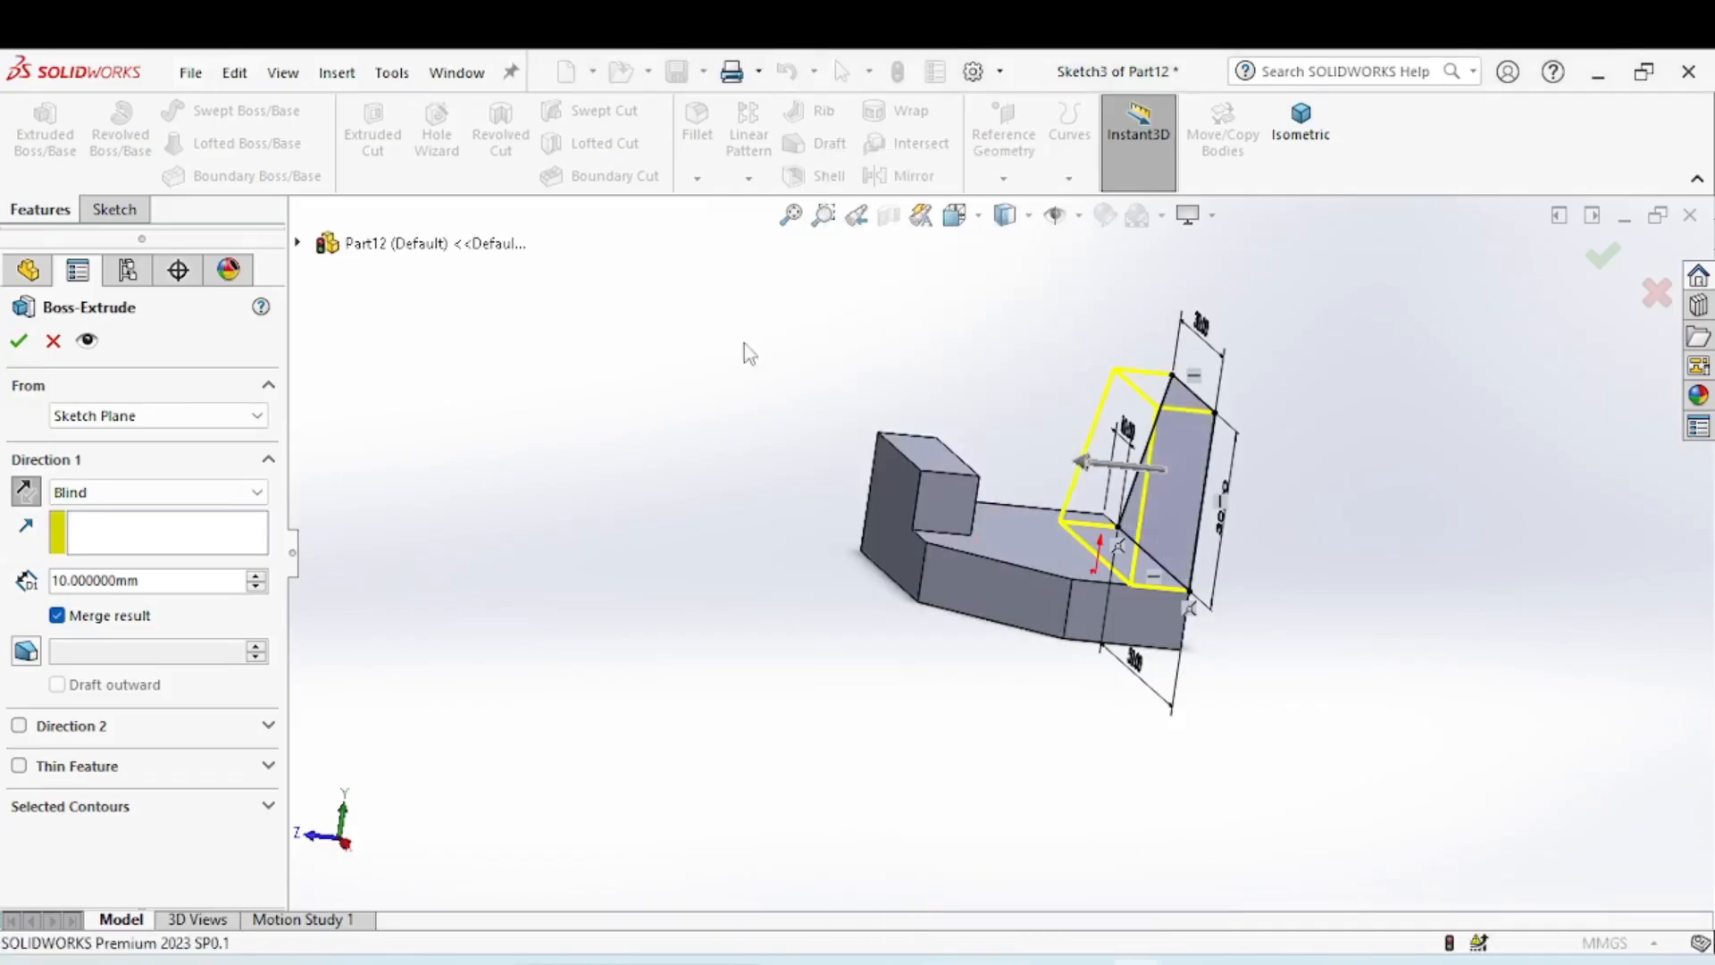
pyautogui.moveTo(727, 376); pyautogui.dragTo(1143, 536, button='middle')
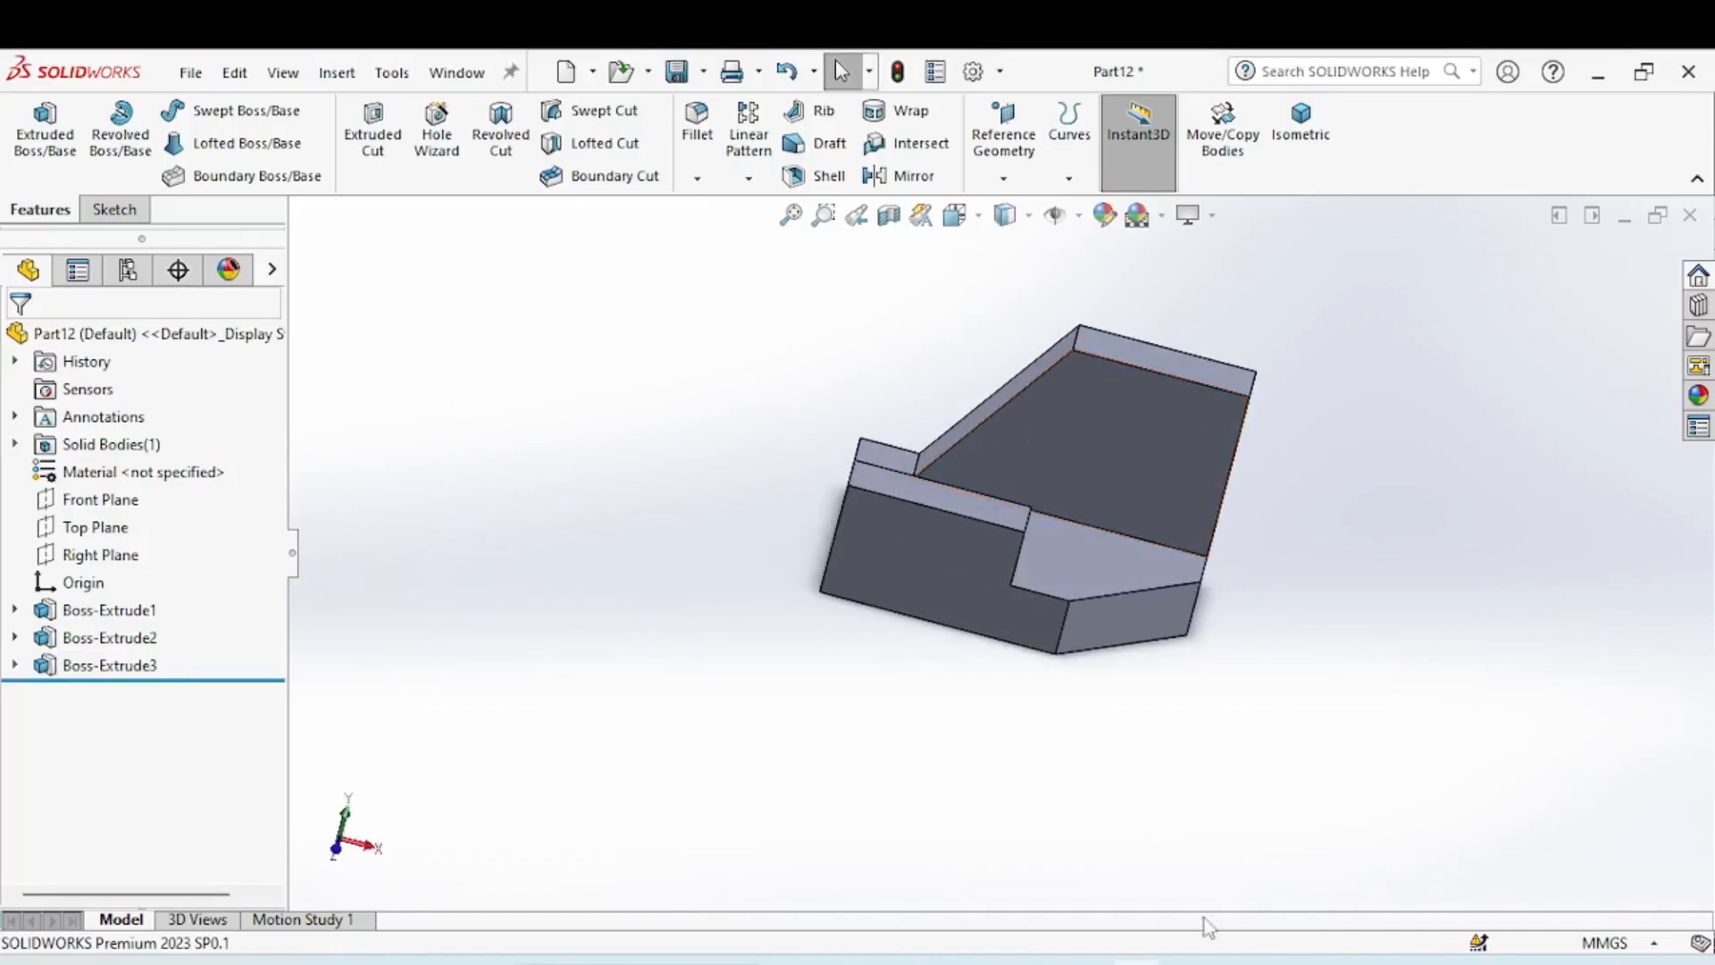
# Sketch a rectangle about 8.5 mm wide and 6.7 mm high on the inner face of the slanted upright.
pyautogui.click(1192, 960)
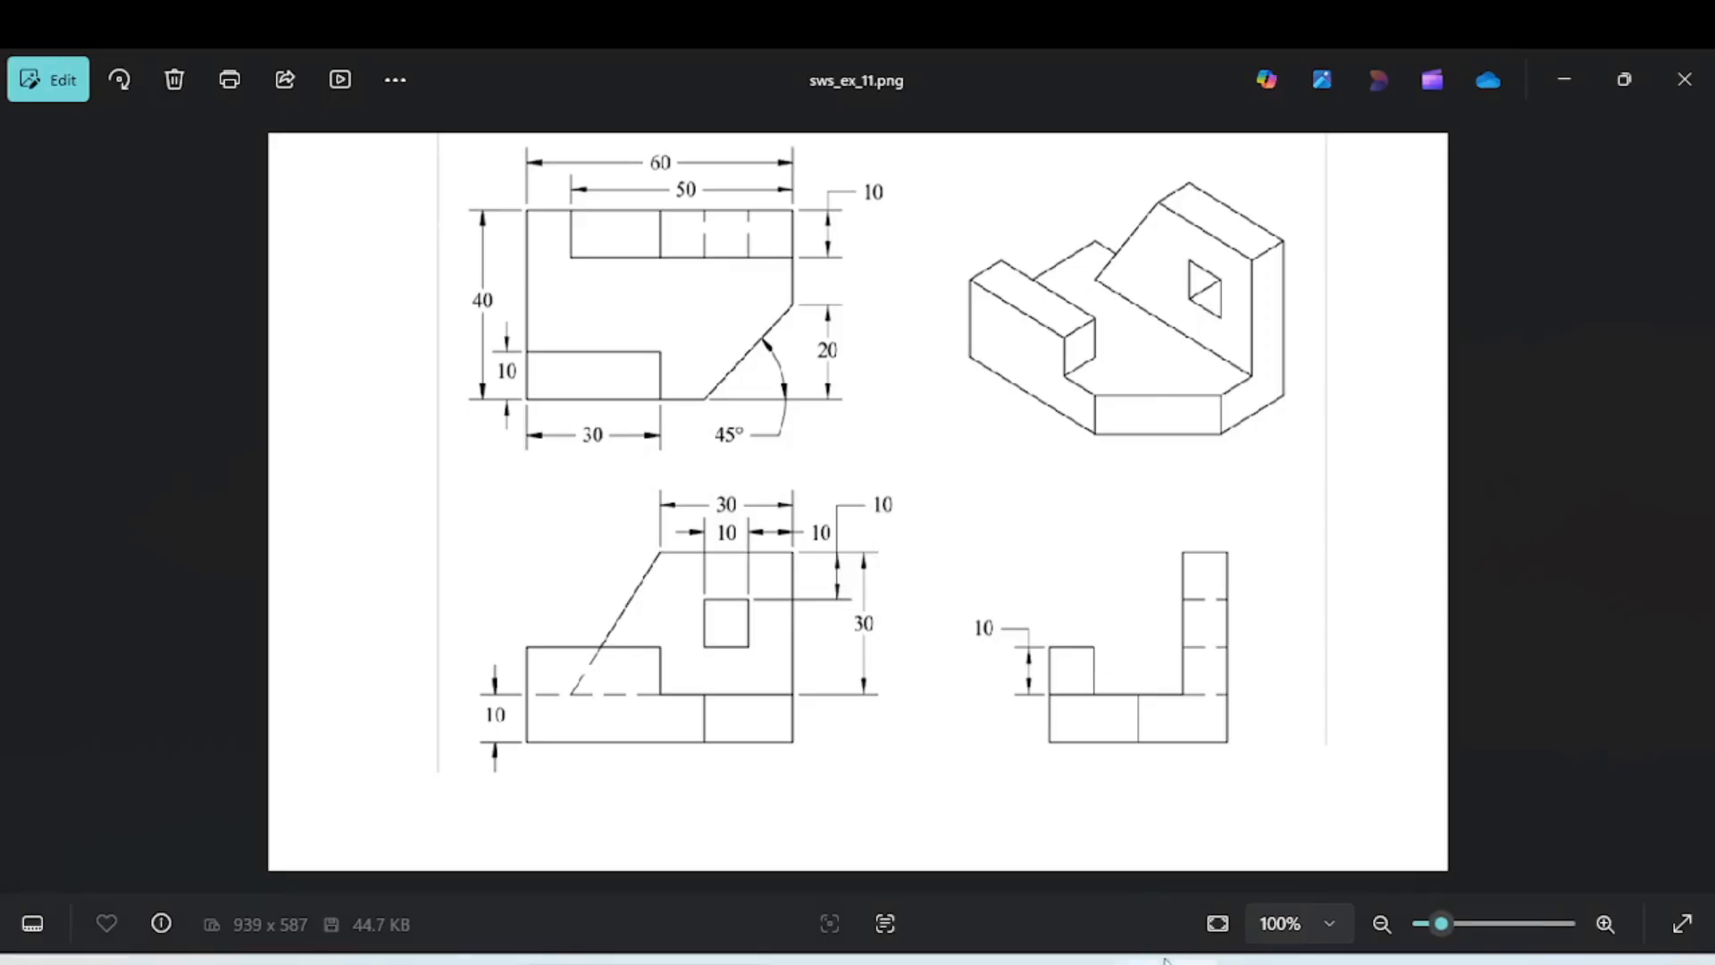
pyautogui.moveTo(1162, 958)
pyautogui.click(1139, 848)
pyautogui.click(1195, 450)
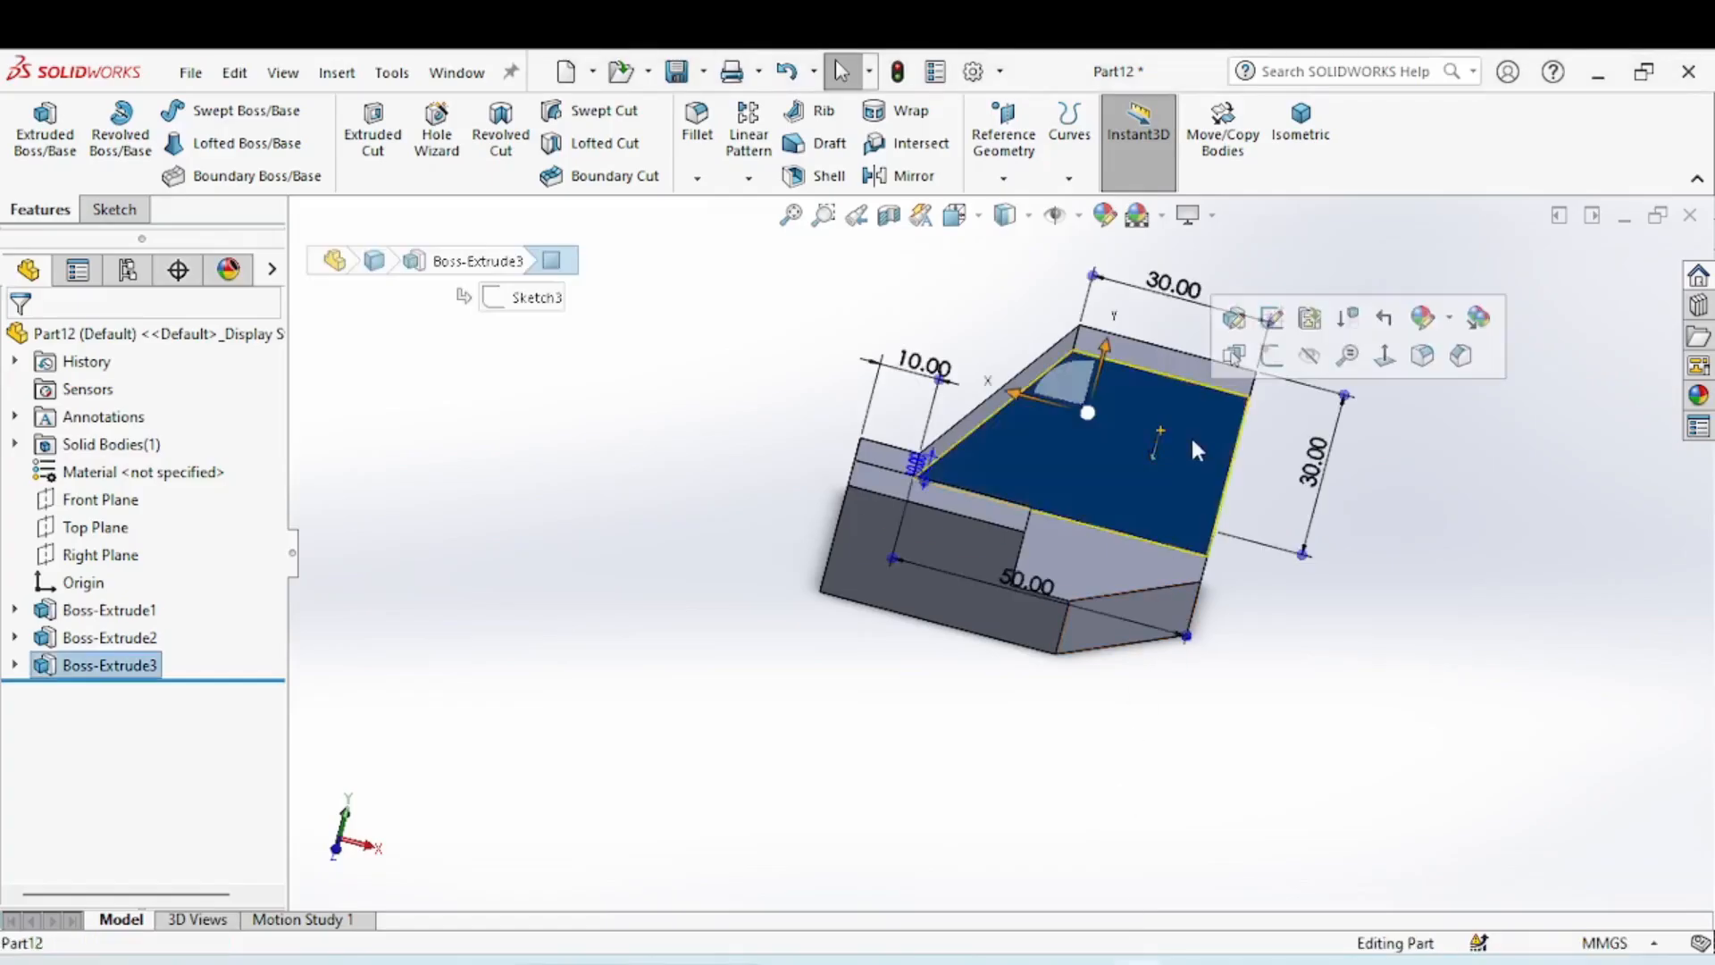
pyautogui.click(1271, 355)
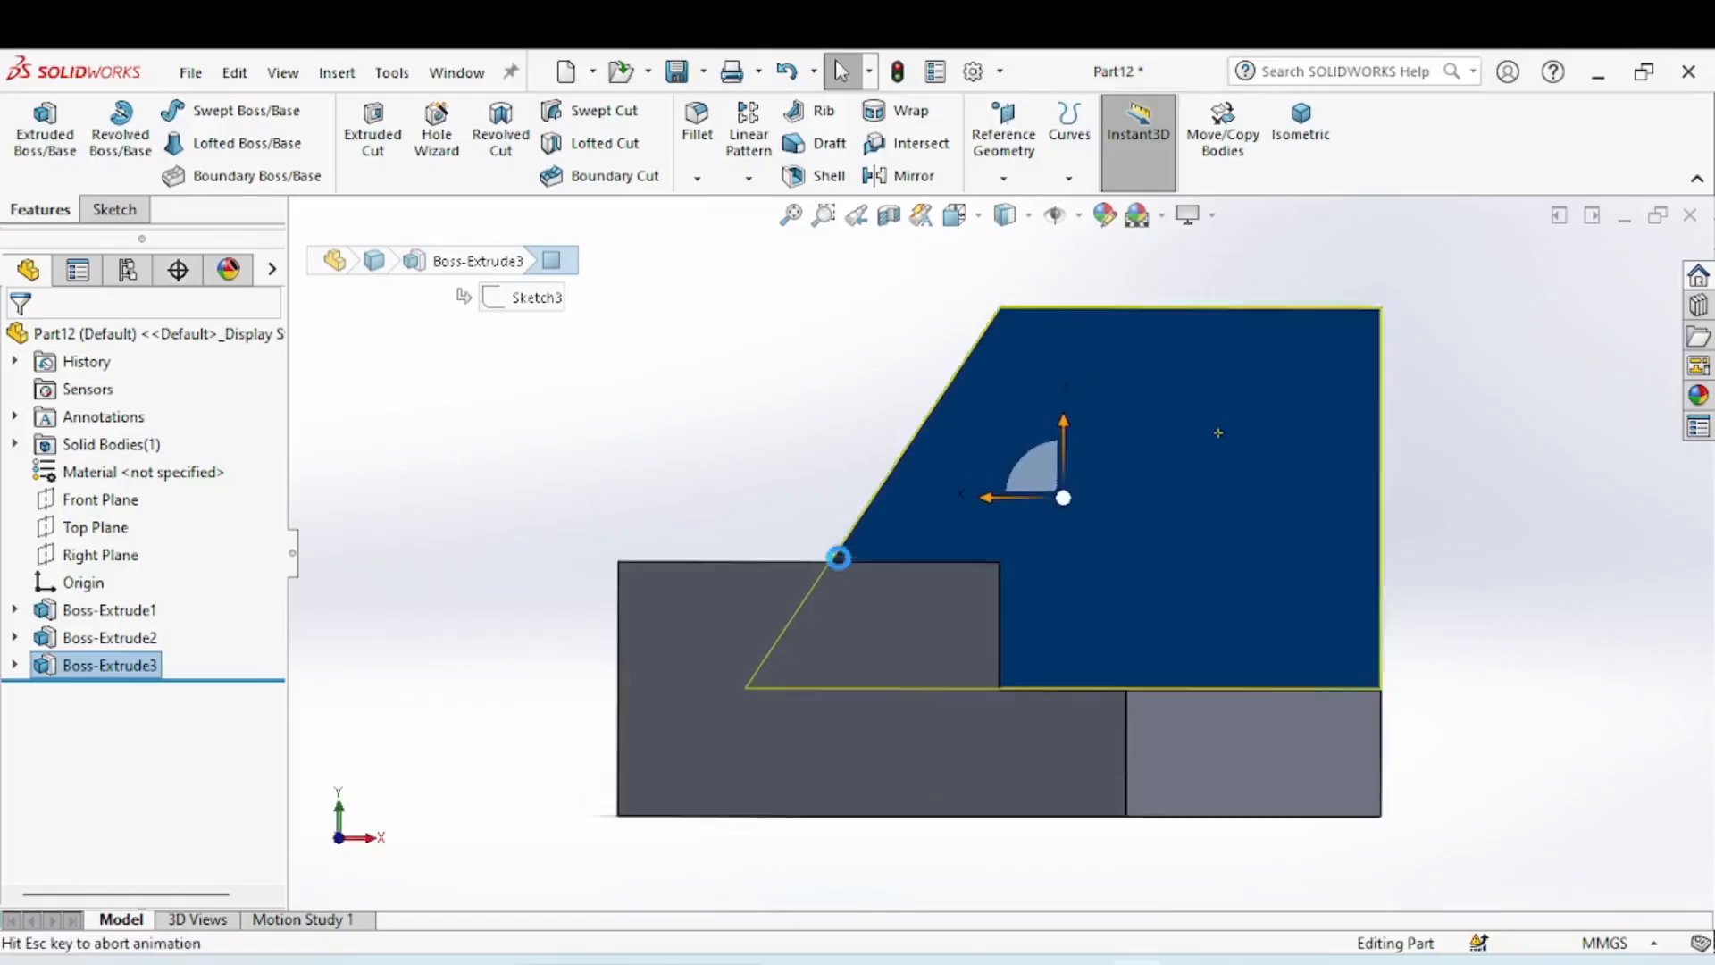
pyautogui.scroll(2, 989, 559)
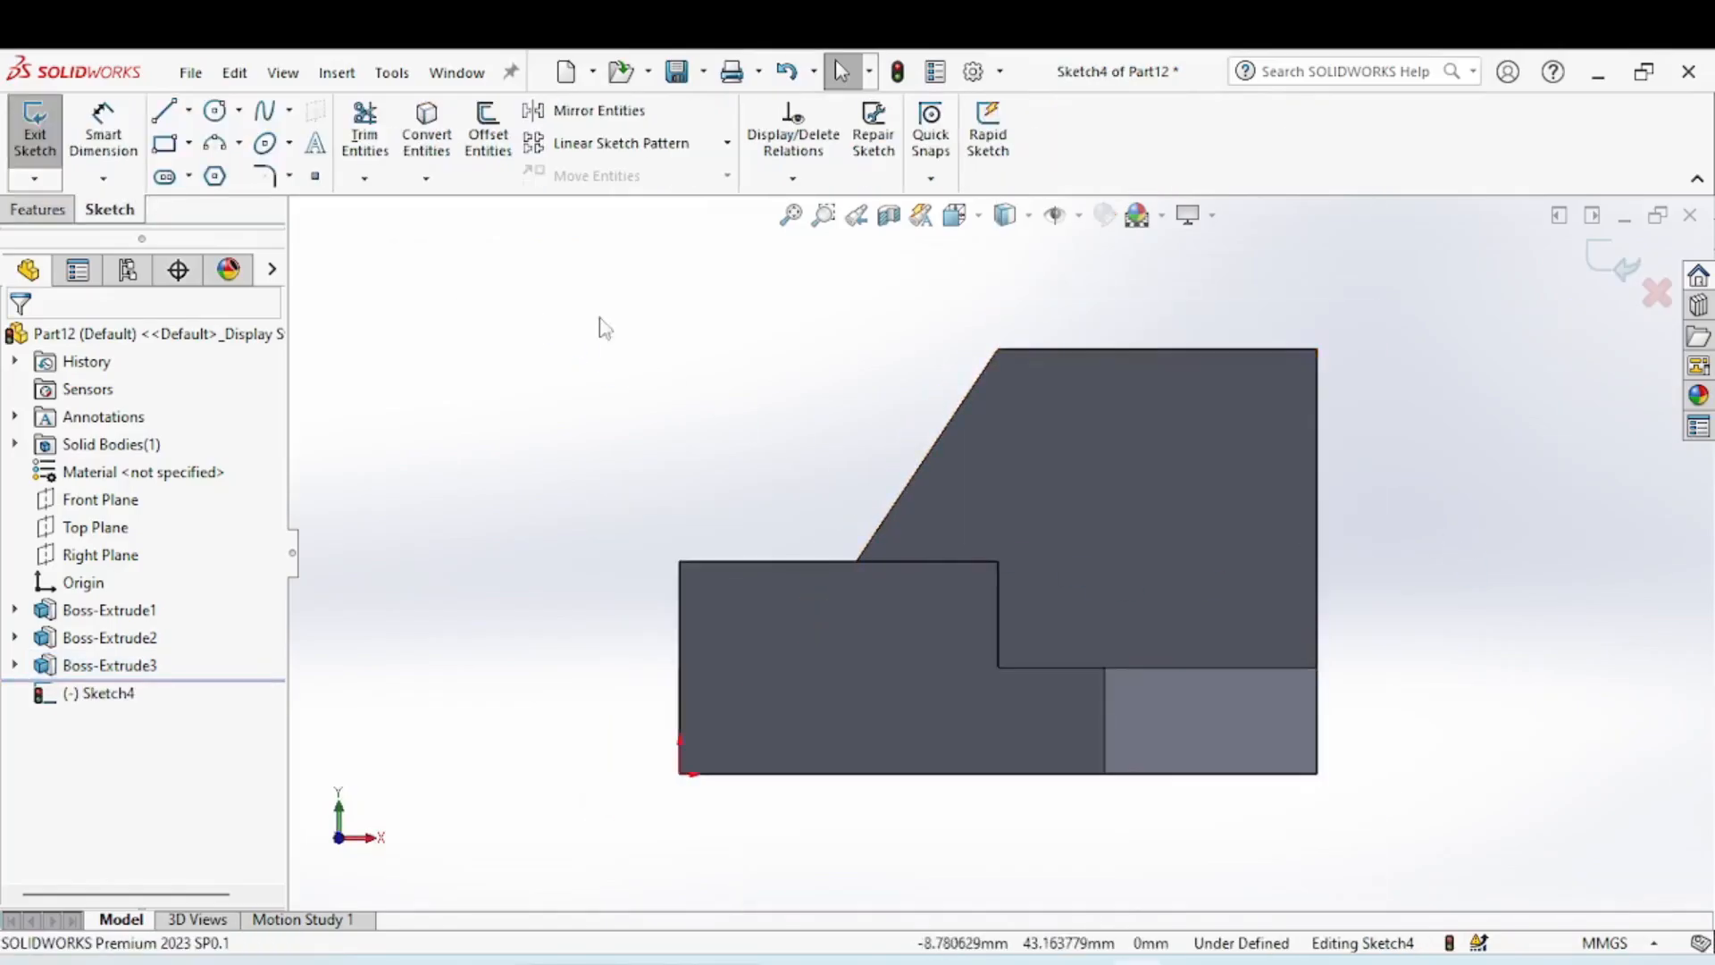
pyautogui.click(168, 147)
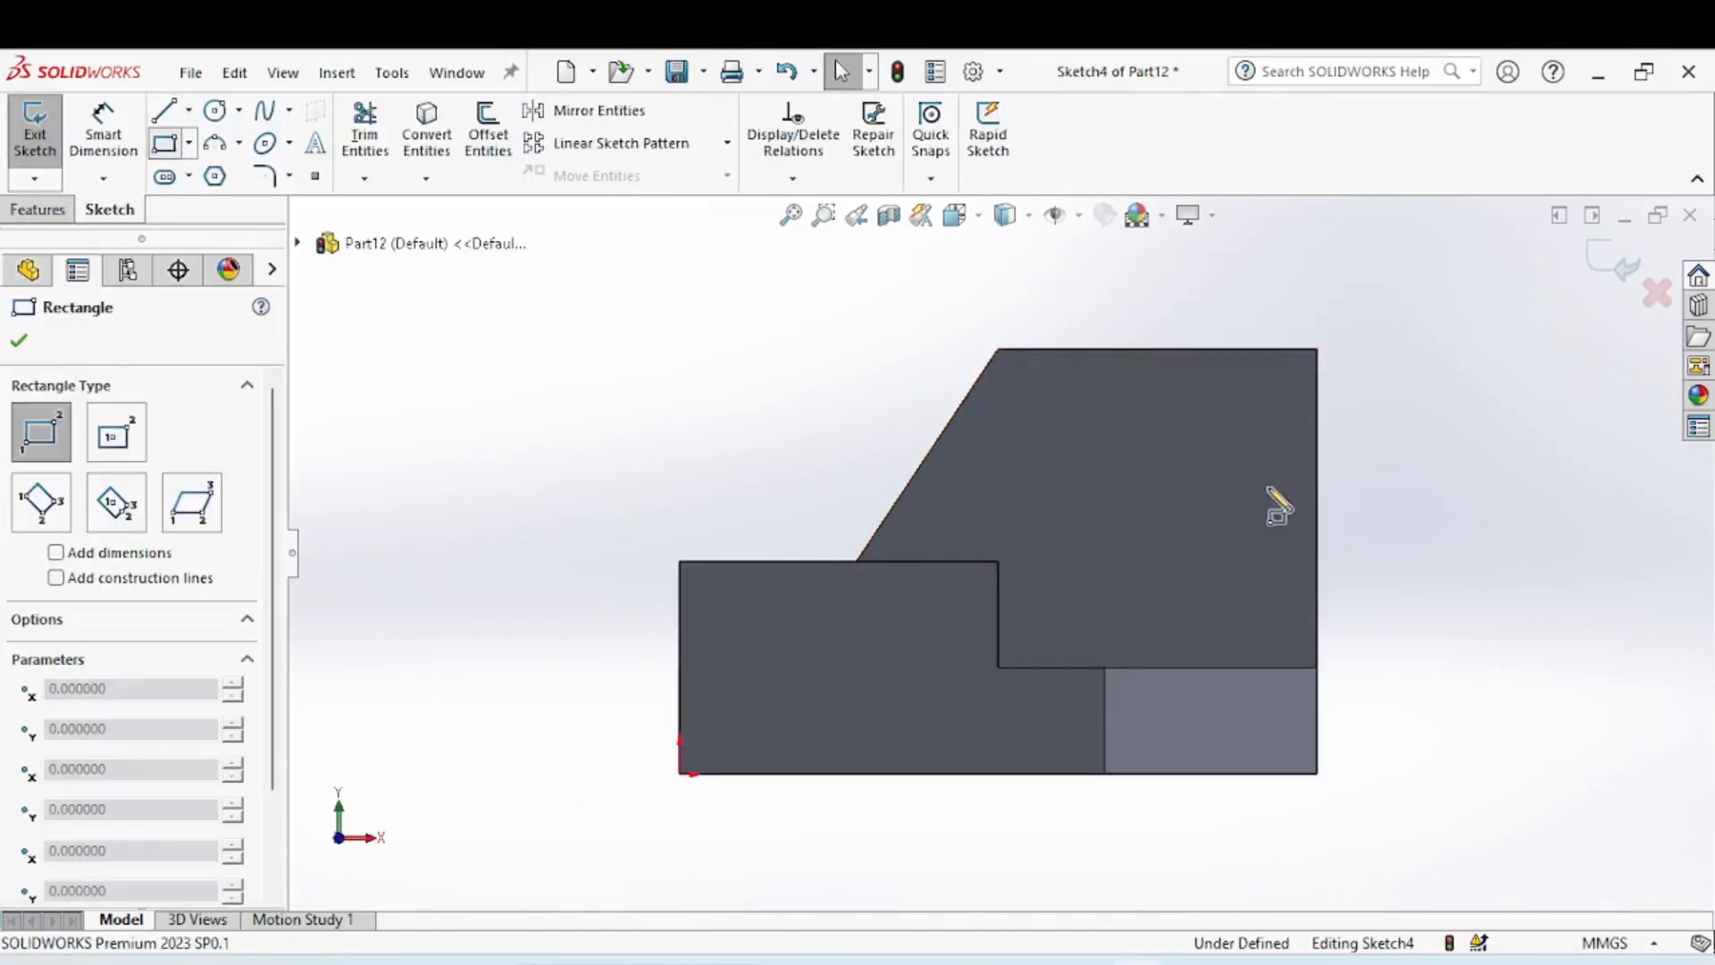
pyautogui.click(1134, 436)
pyautogui.click(1225, 508)
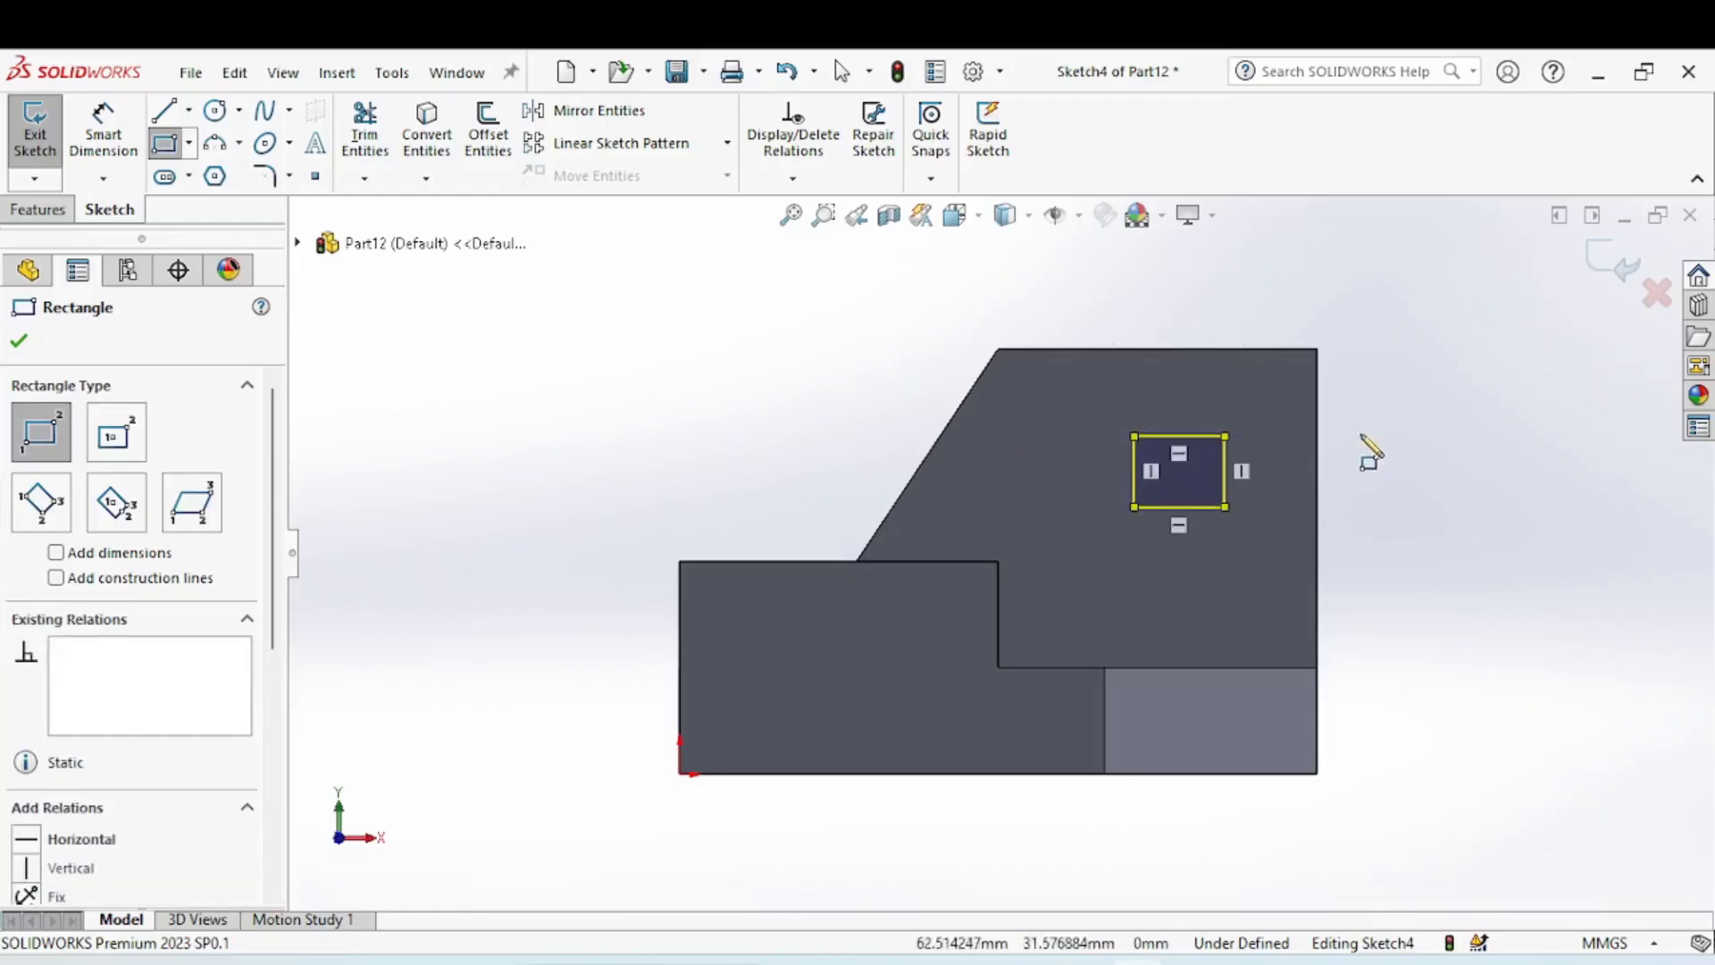
# Dimension the width of the rectangle to 10 mm.
pyautogui.rightClick(1369, 452)
pyautogui.click(1614, 397)
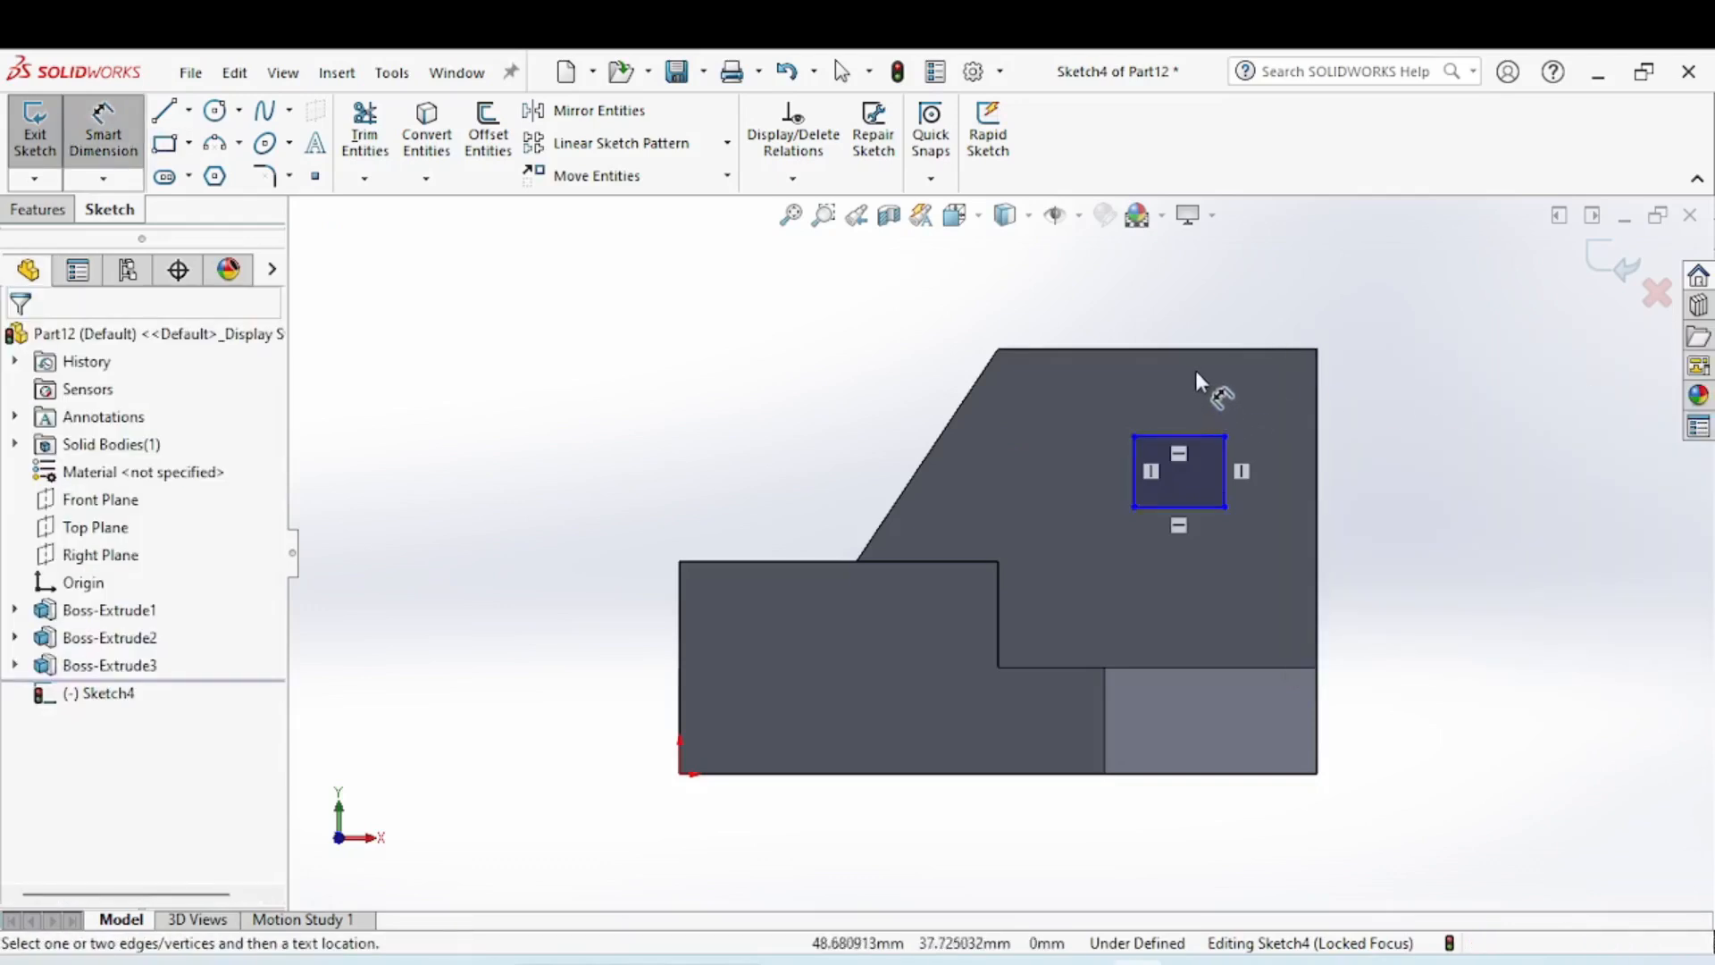
pyautogui.click(1177, 436)
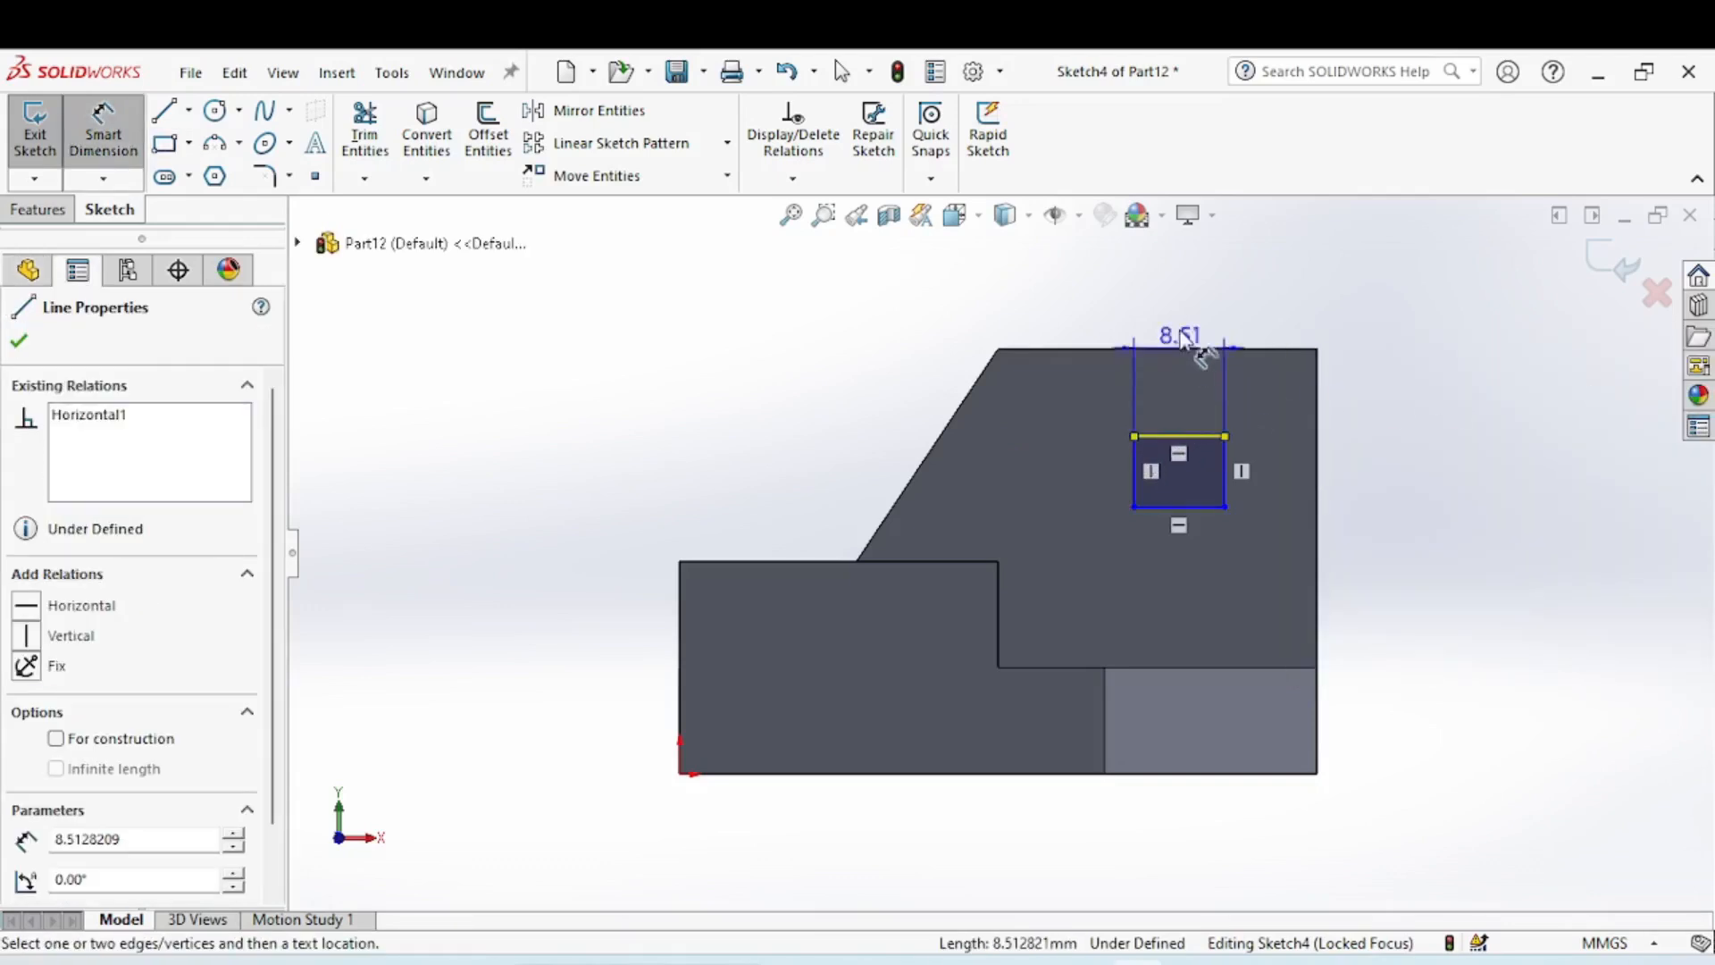
pyautogui.click(1179, 313)
pyautogui.write('10')
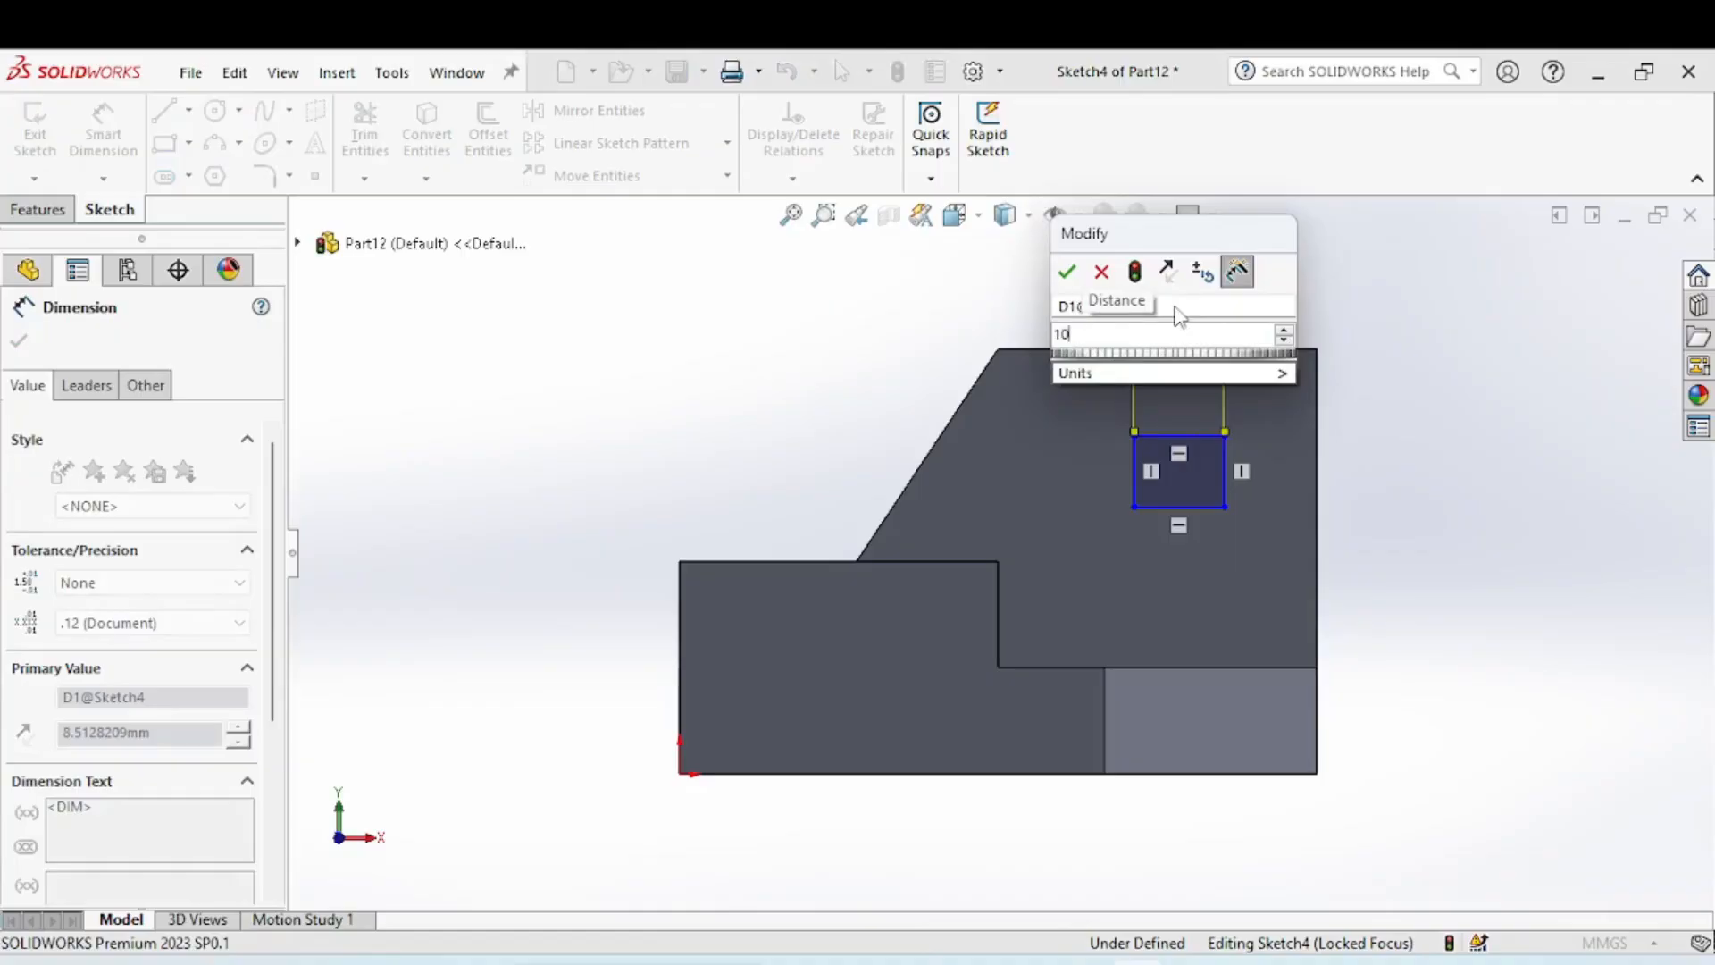
pyautogui.press('Return')
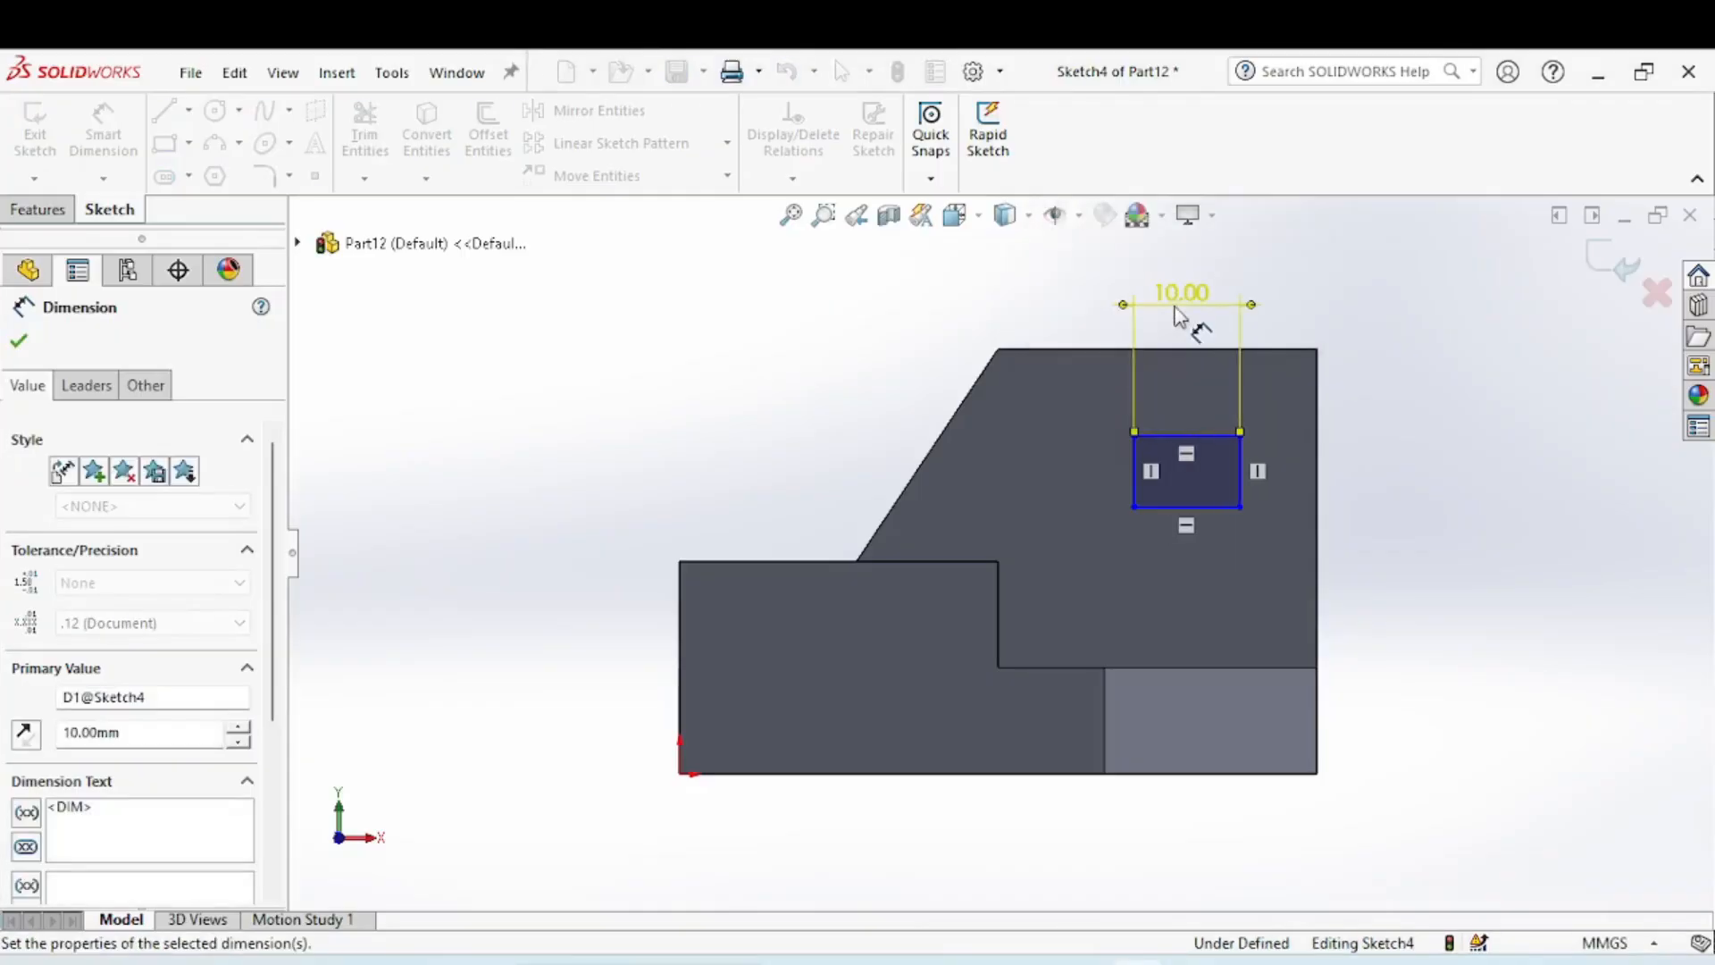
# Dimension the height of the rectangle to 10 mm.
pyautogui.click(1144, 480)
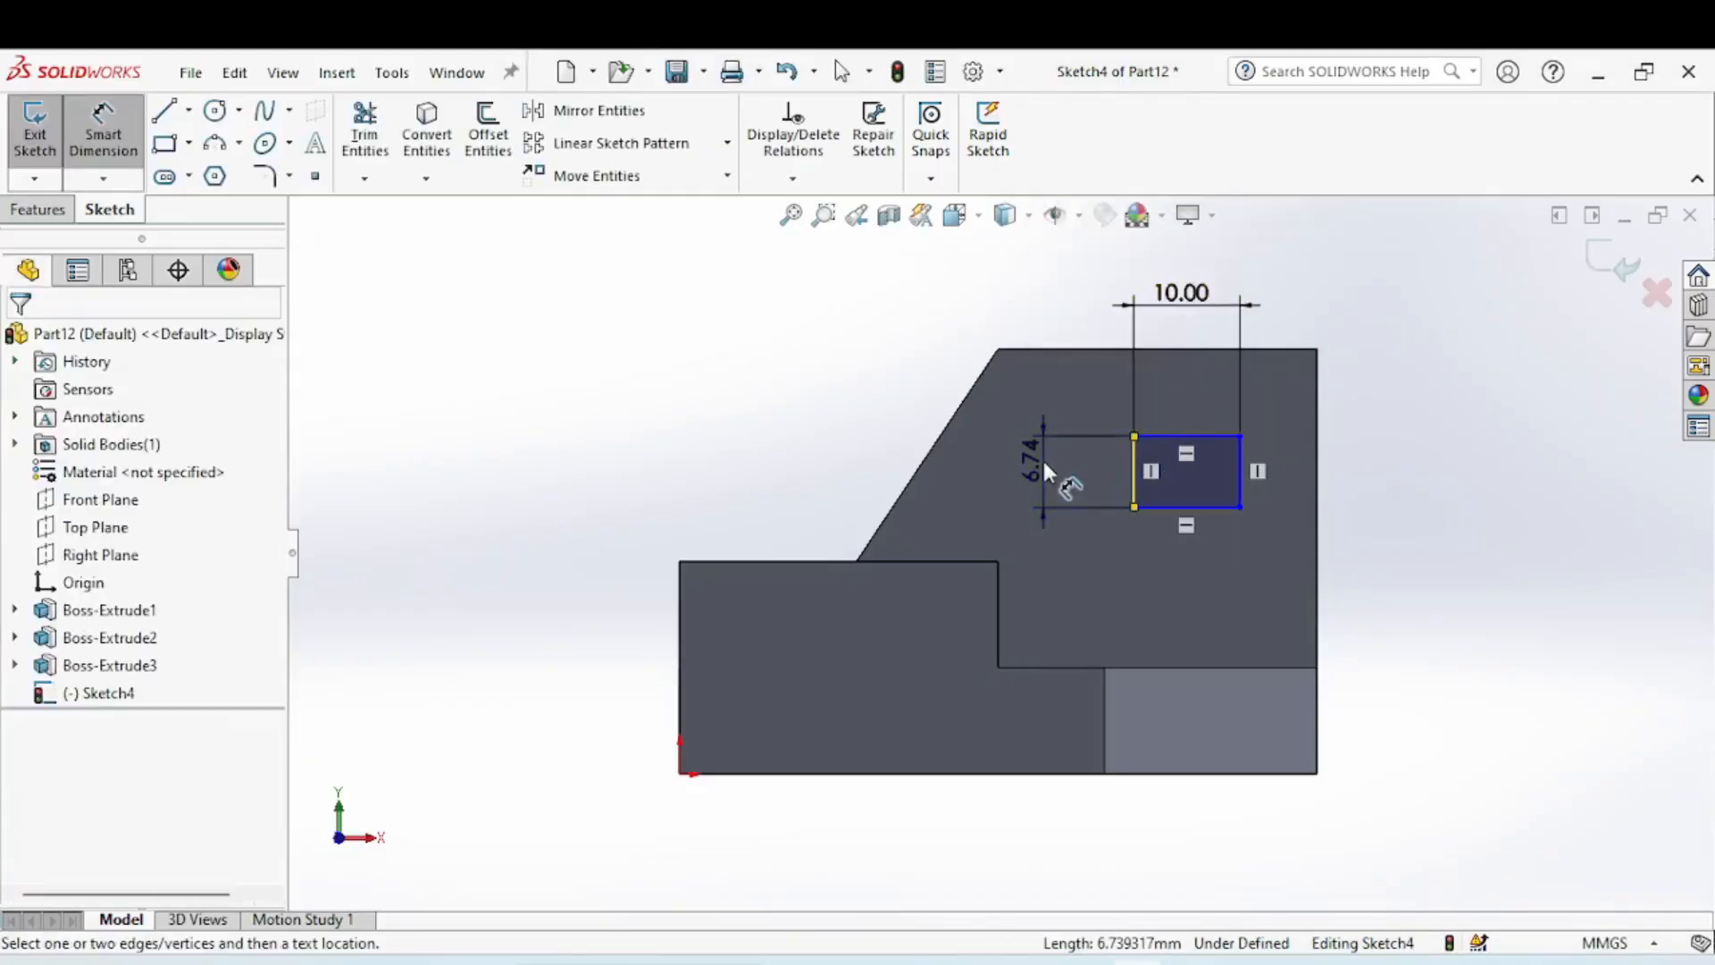
pyautogui.click(1038, 461)
pyautogui.write('10')
pyautogui.press('Return')
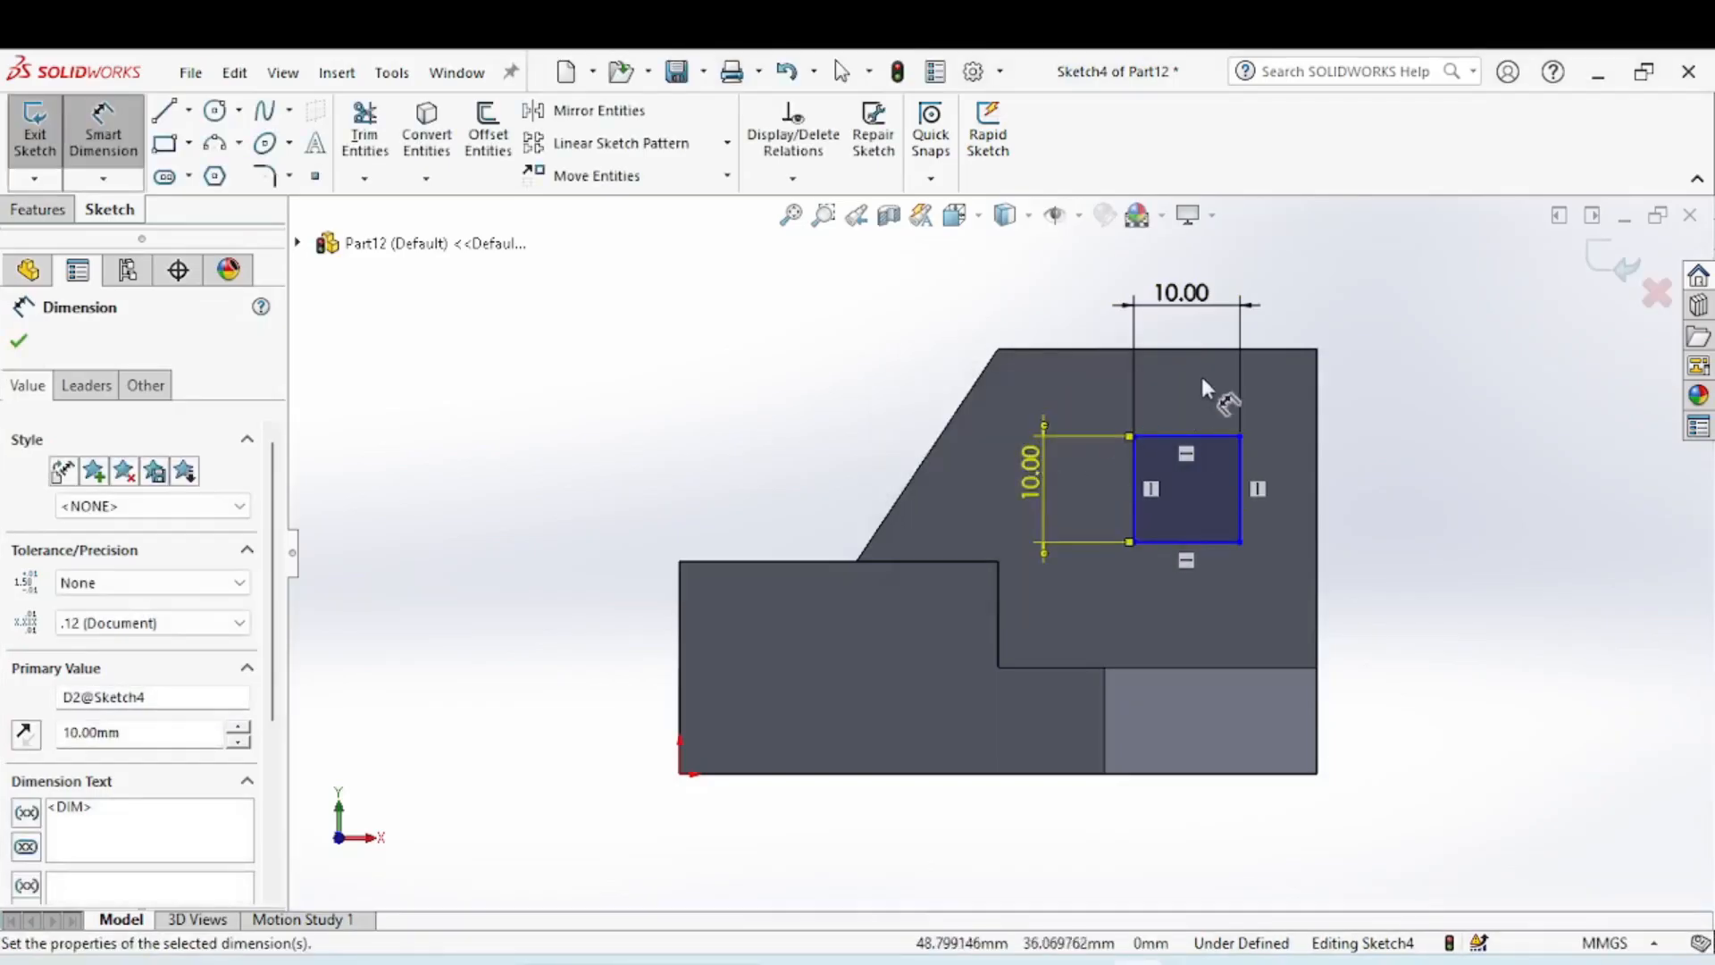
# Dimension the distance between the upright's top edge and the rectangle's top side to 10 mm.
pyautogui.click(1203, 337)
pyautogui.click(1199, 349)
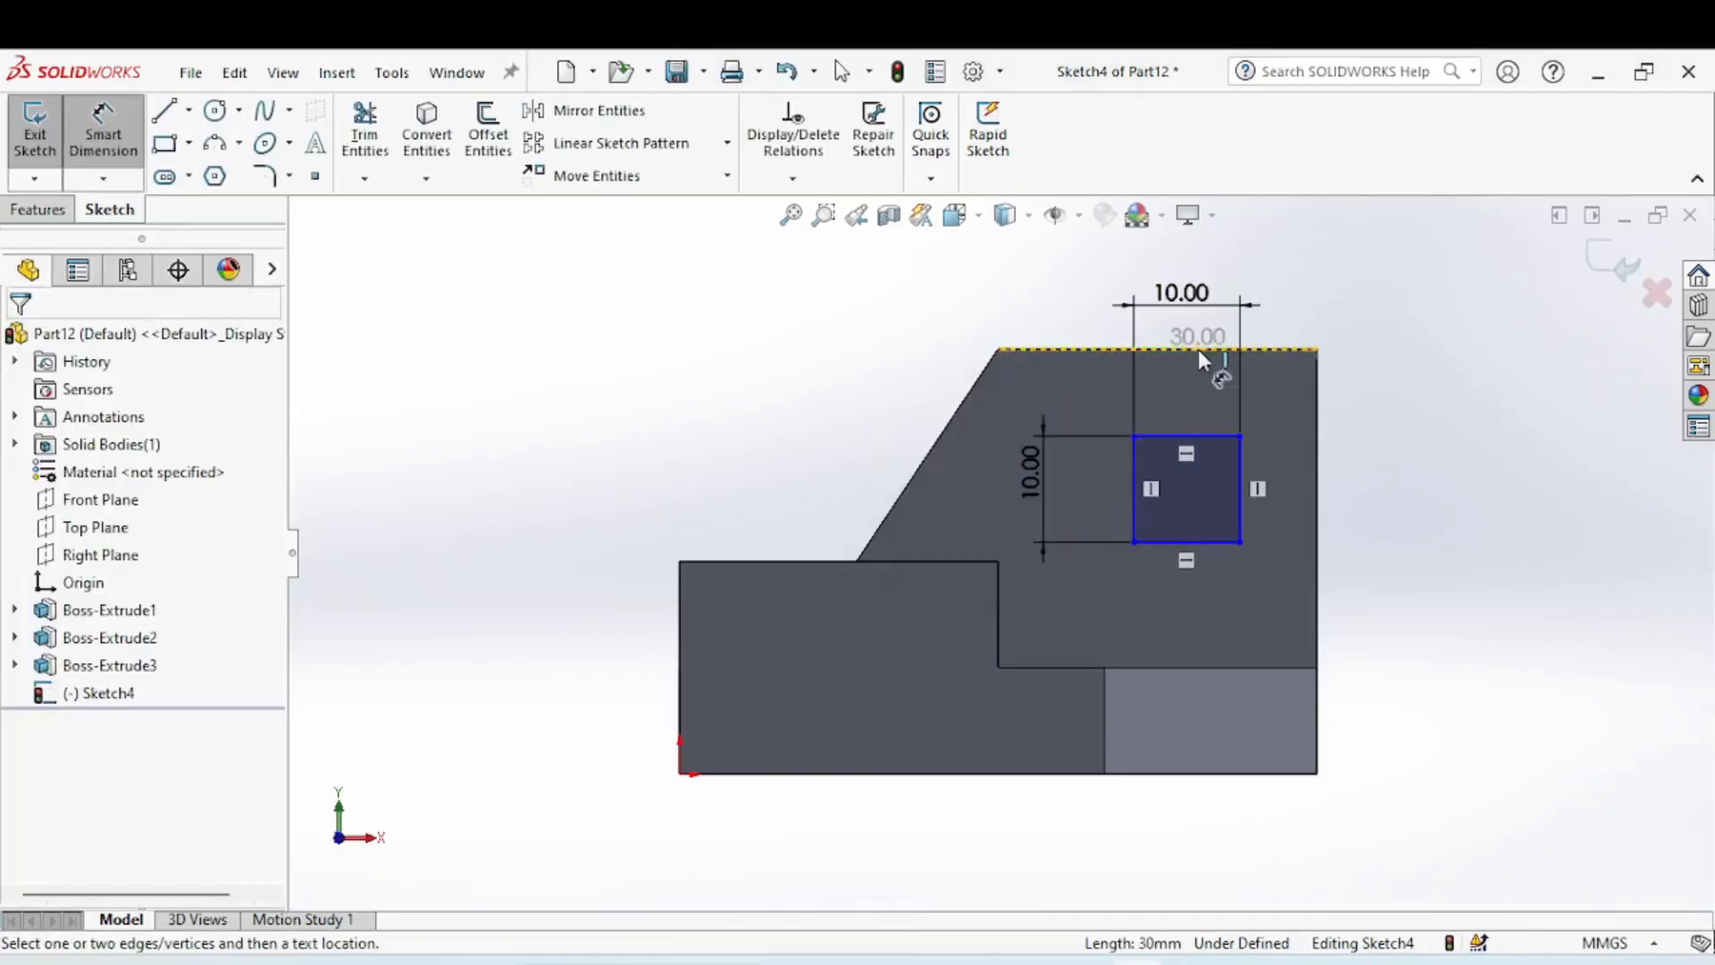
pyautogui.click(1199, 435)
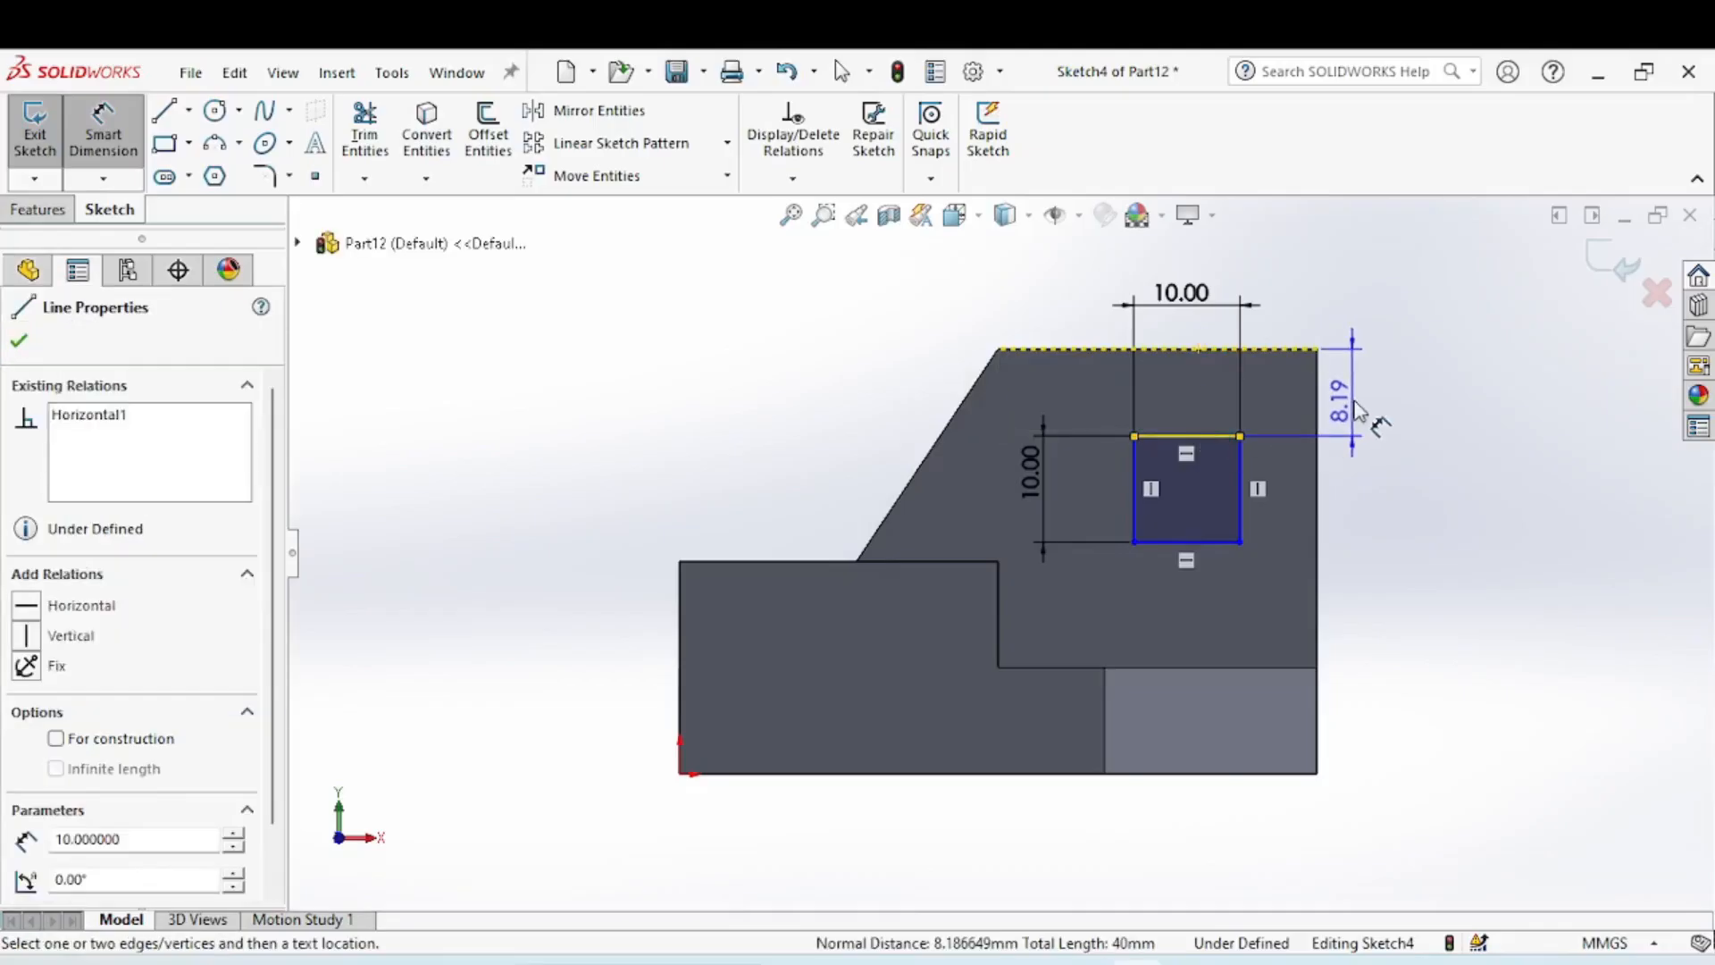
pyautogui.click(1449, 421)
pyautogui.write('1')
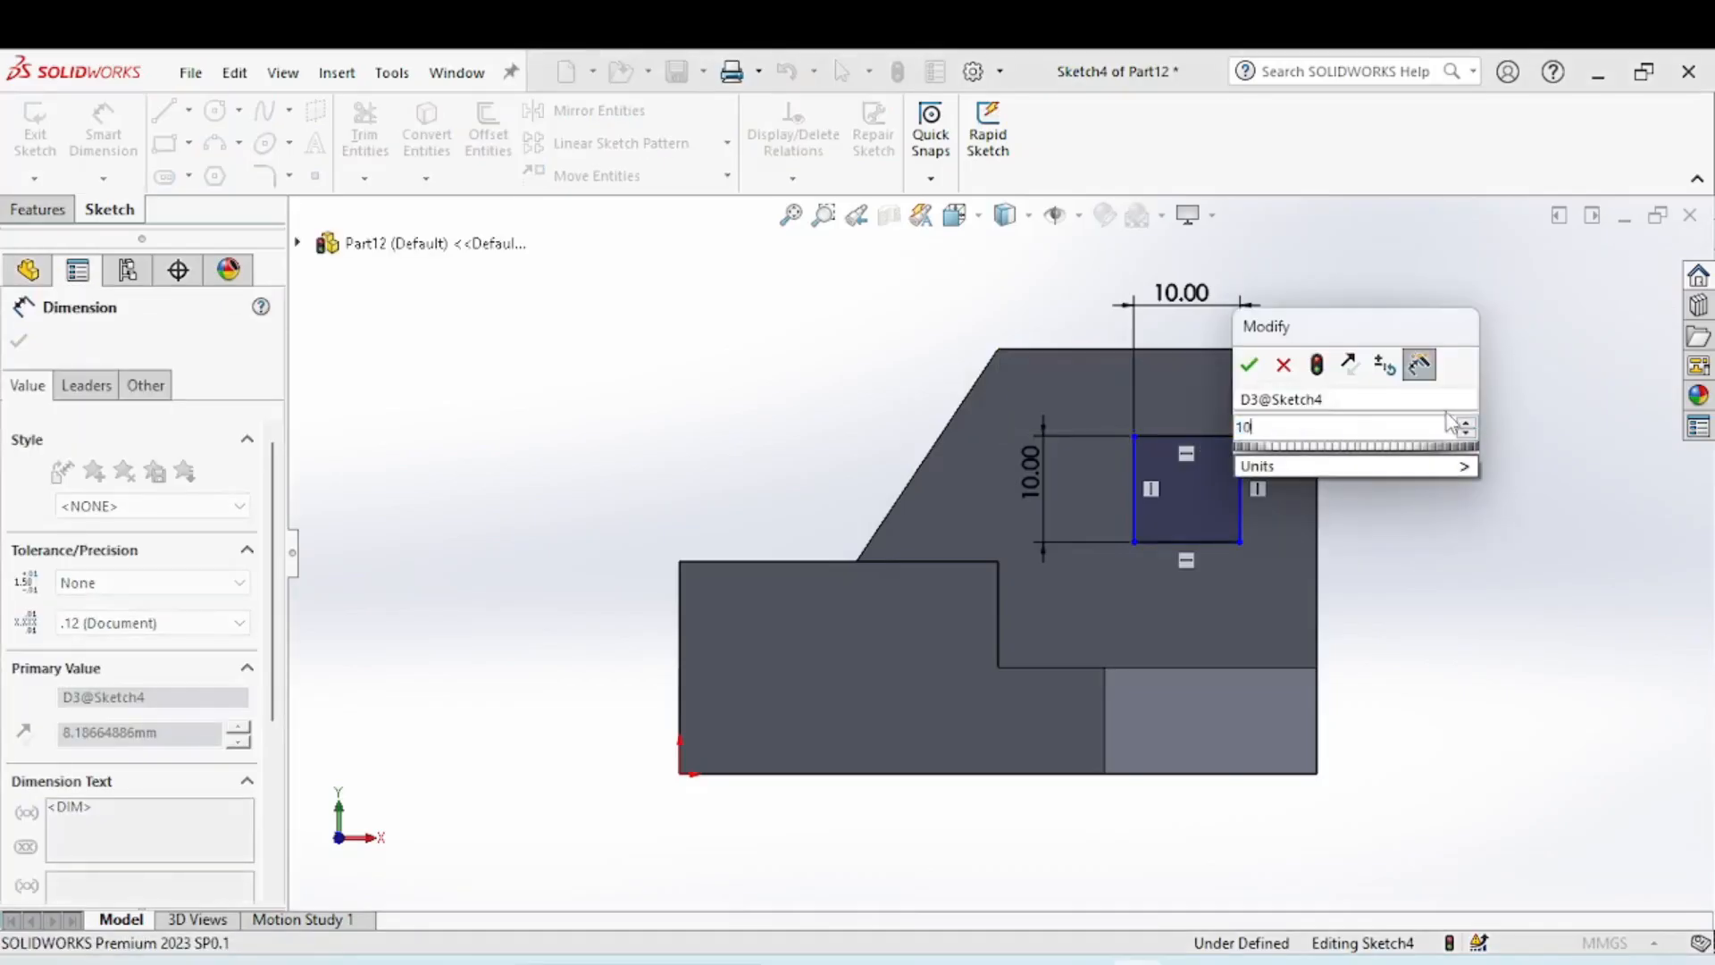
pyautogui.write('0')
pyautogui.press('Return')
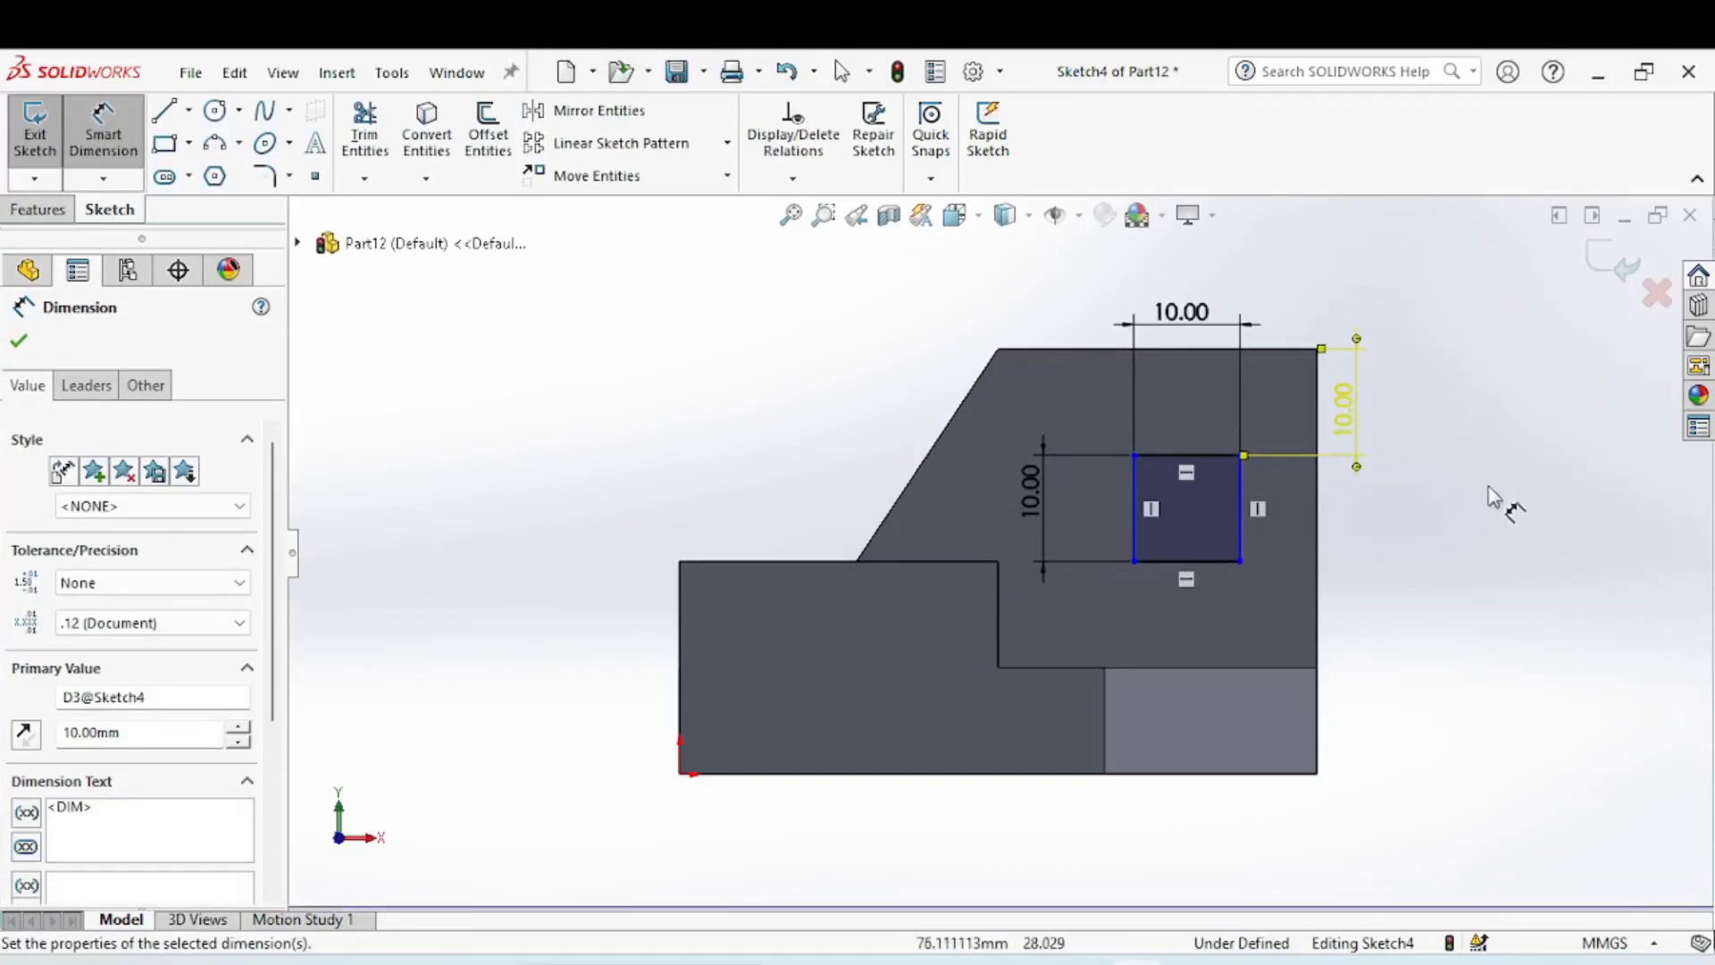
pyautogui.click(1478, 612)
pyautogui.scroll(-1, 1479, 616)
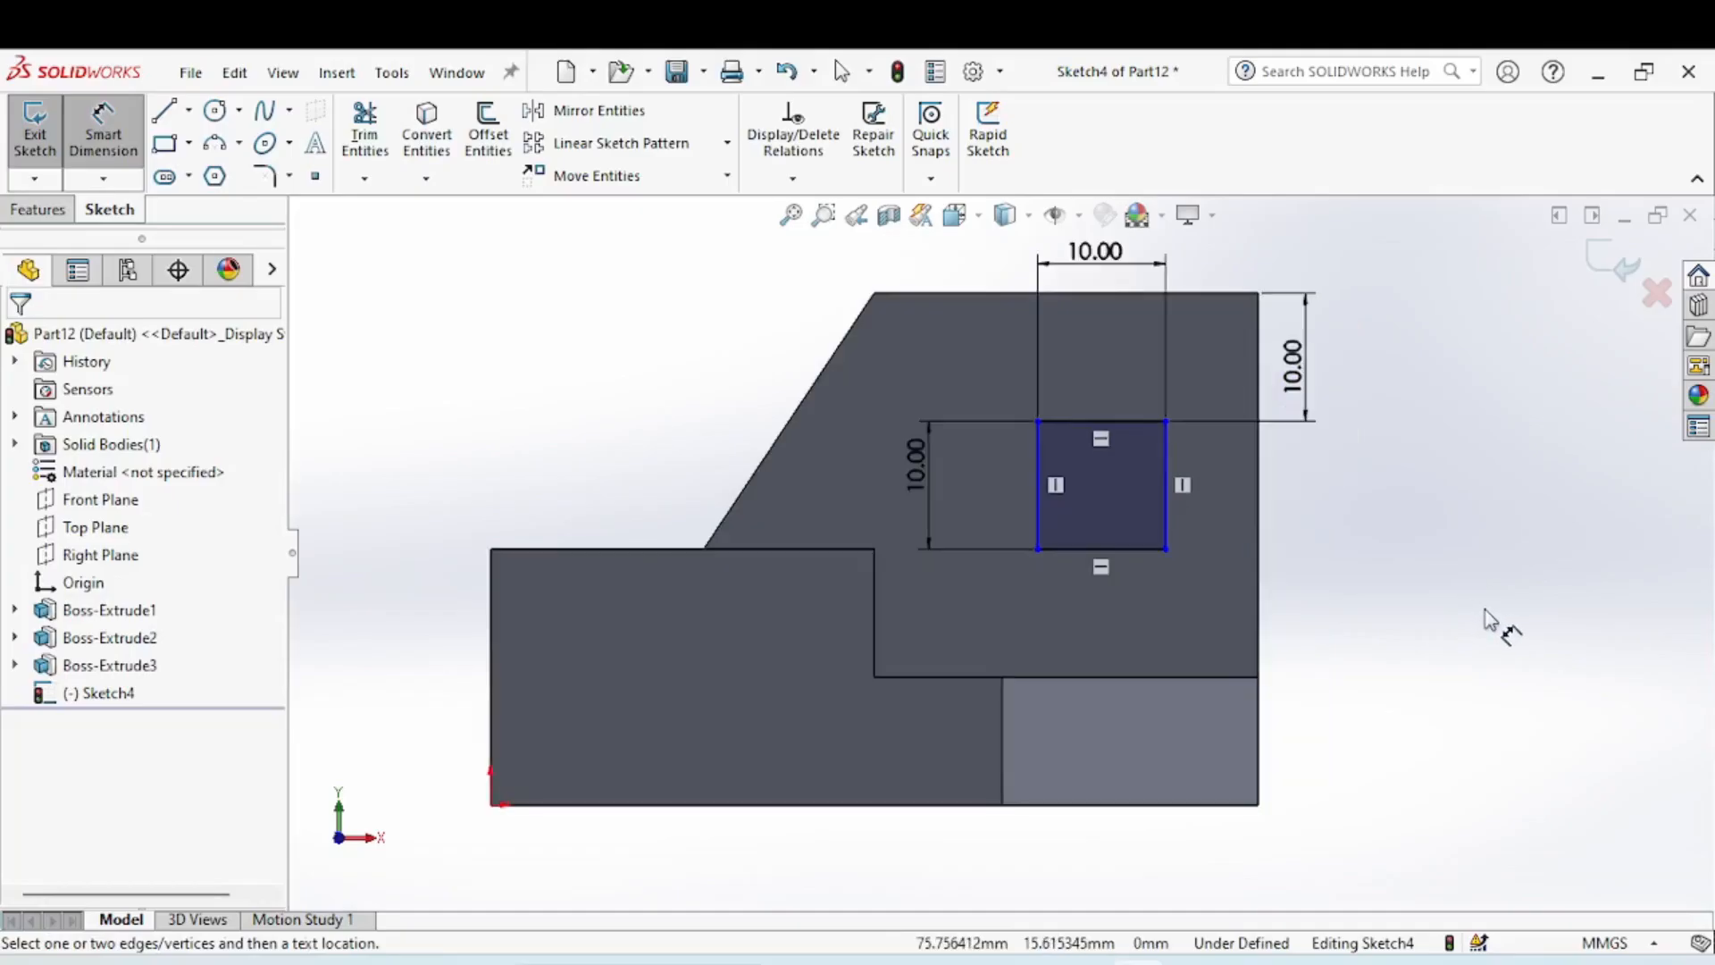
# Set the distance between the rectangle's side and the upright's vertical edge to 10 mm, following the drawing.
pyautogui.click(1192, 958)
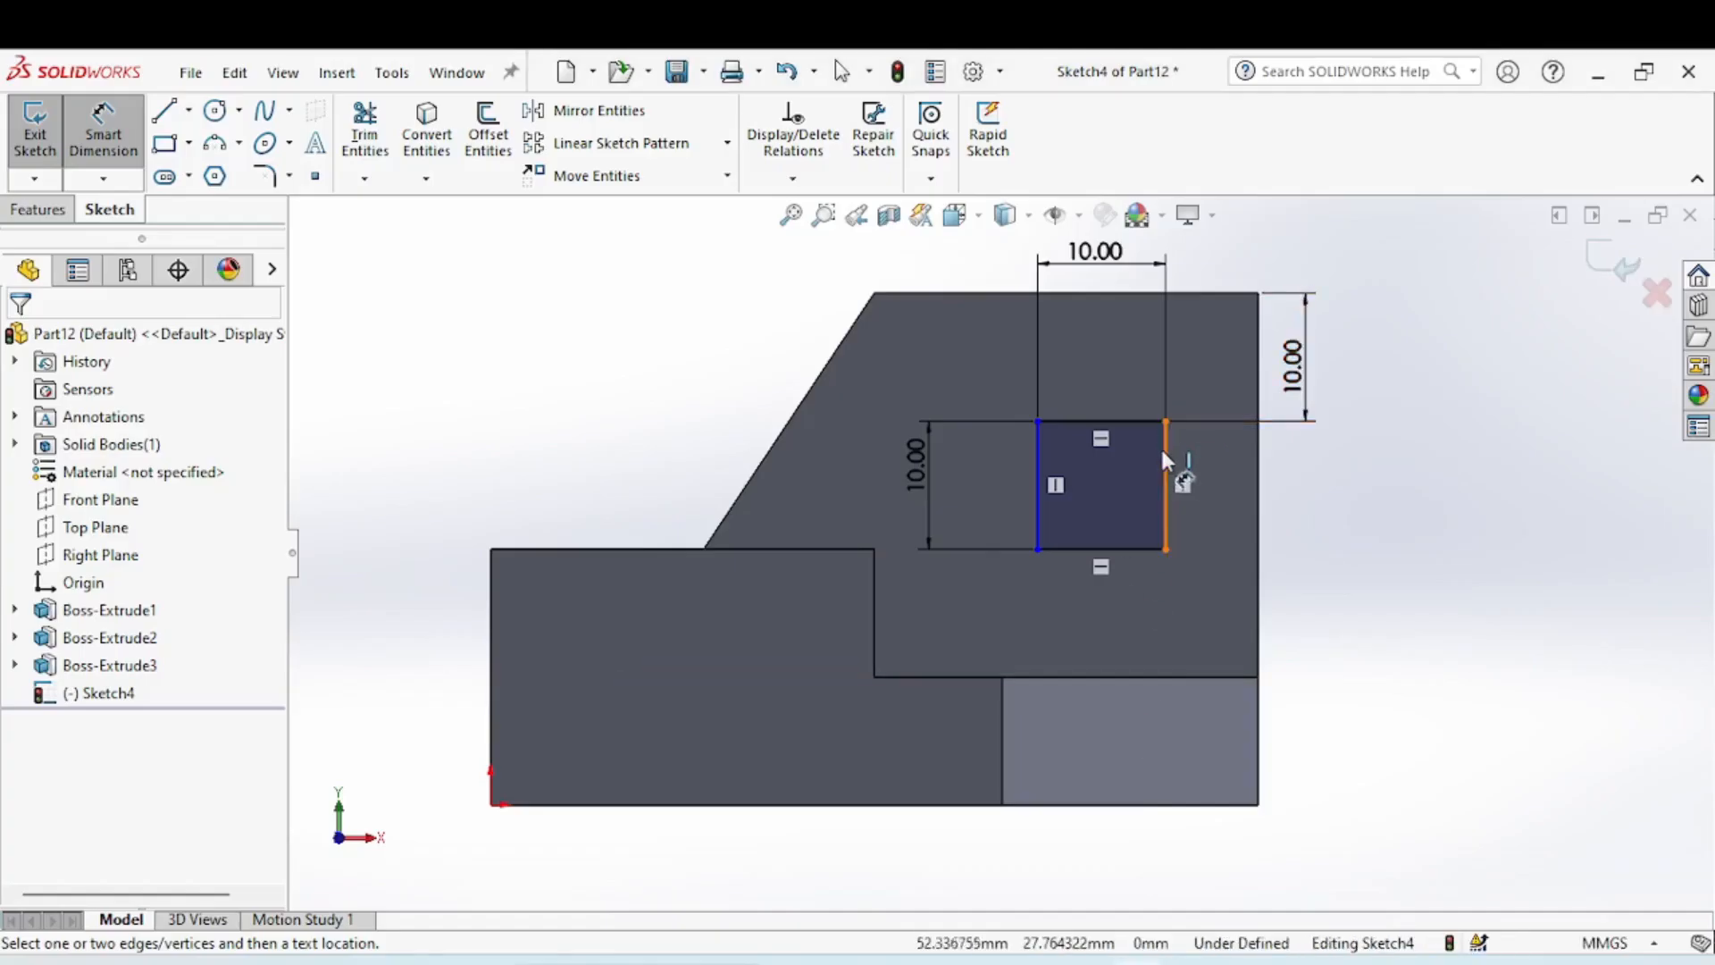
pyautogui.click(1163, 452)
pyautogui.click(1258, 474)
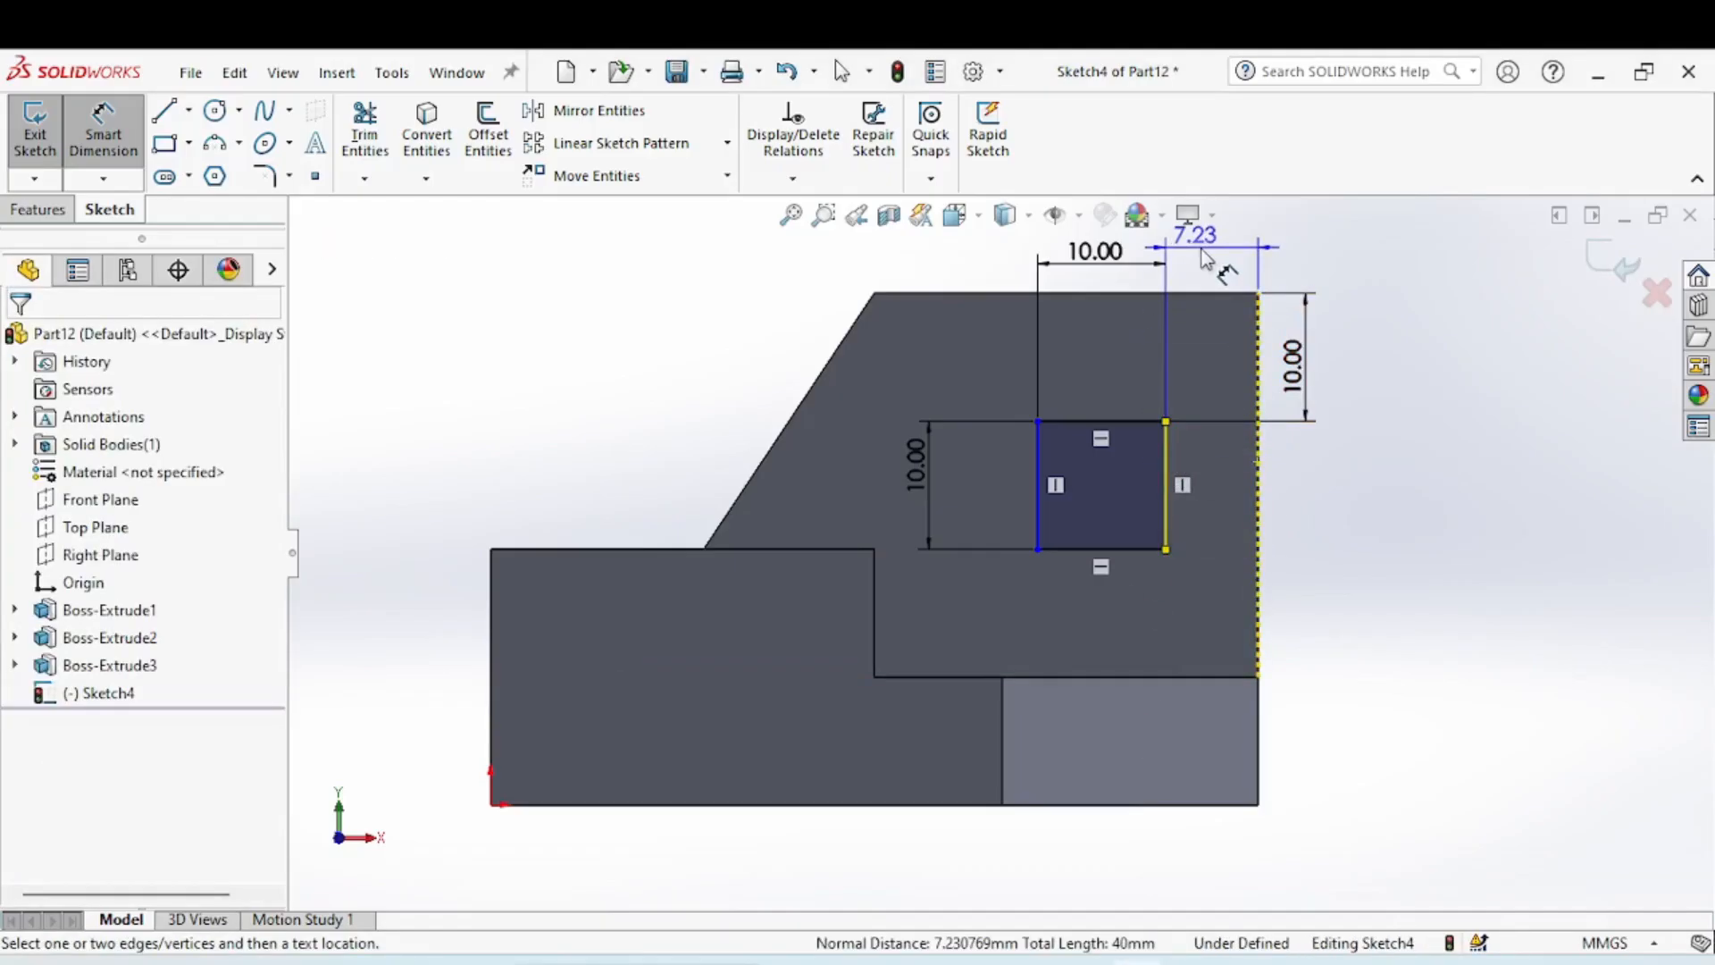
pyautogui.click(1222, 272)
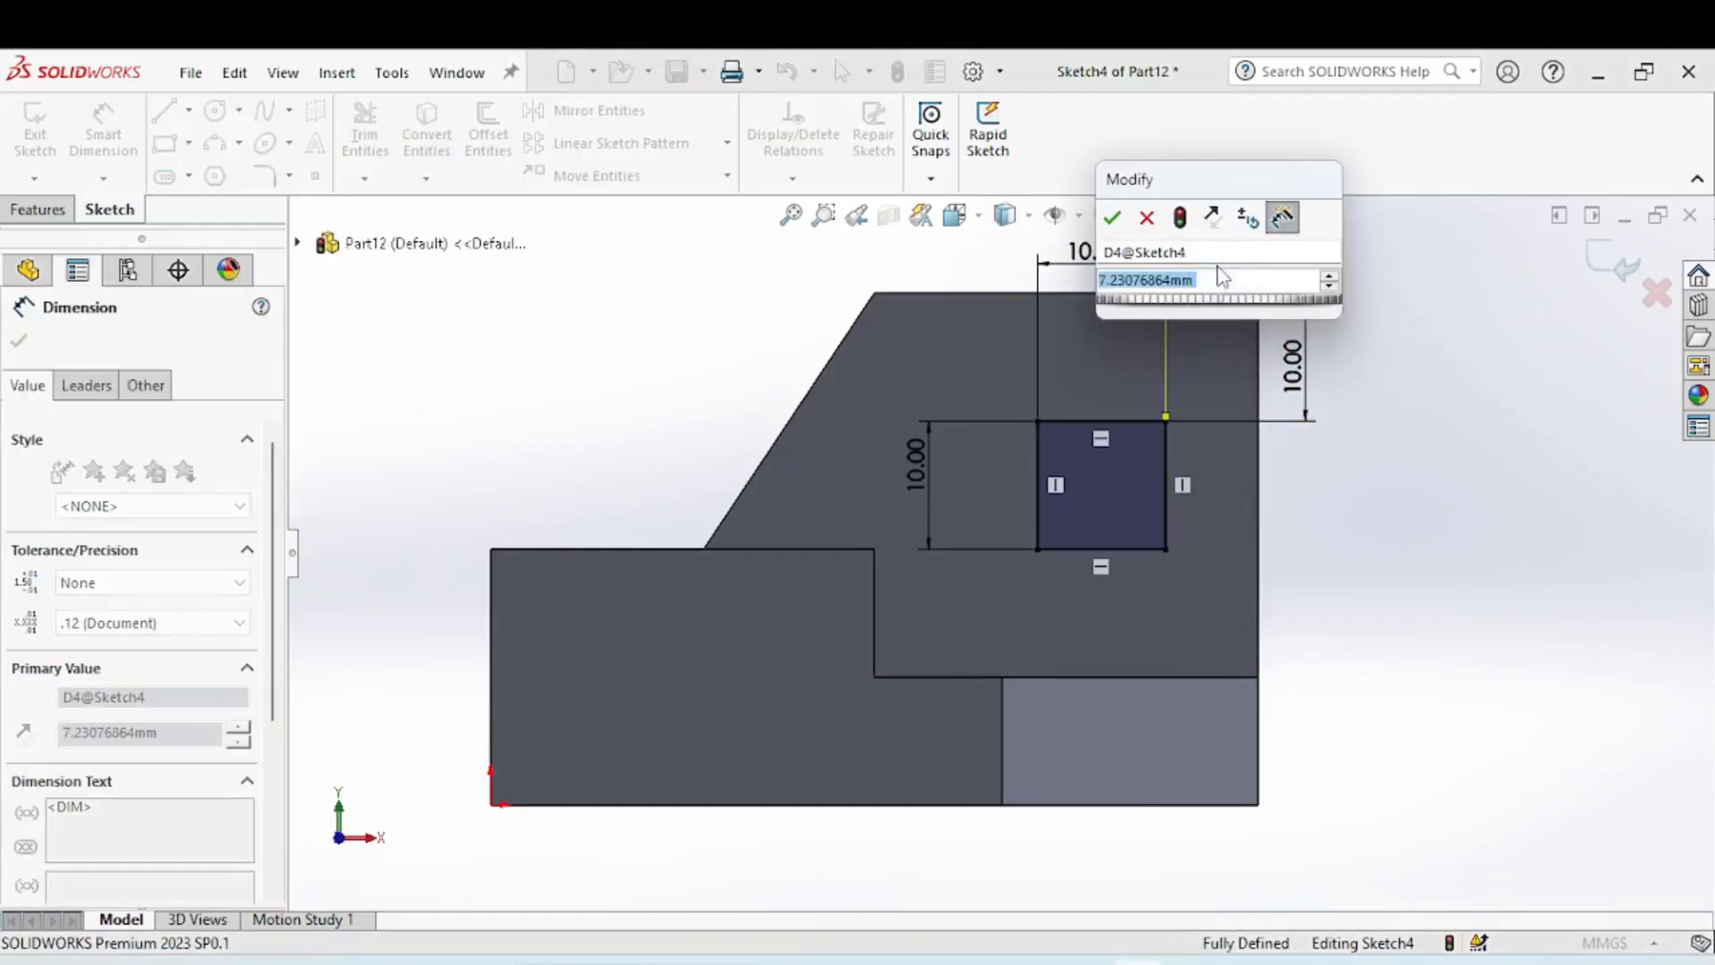
pyautogui.write('10')
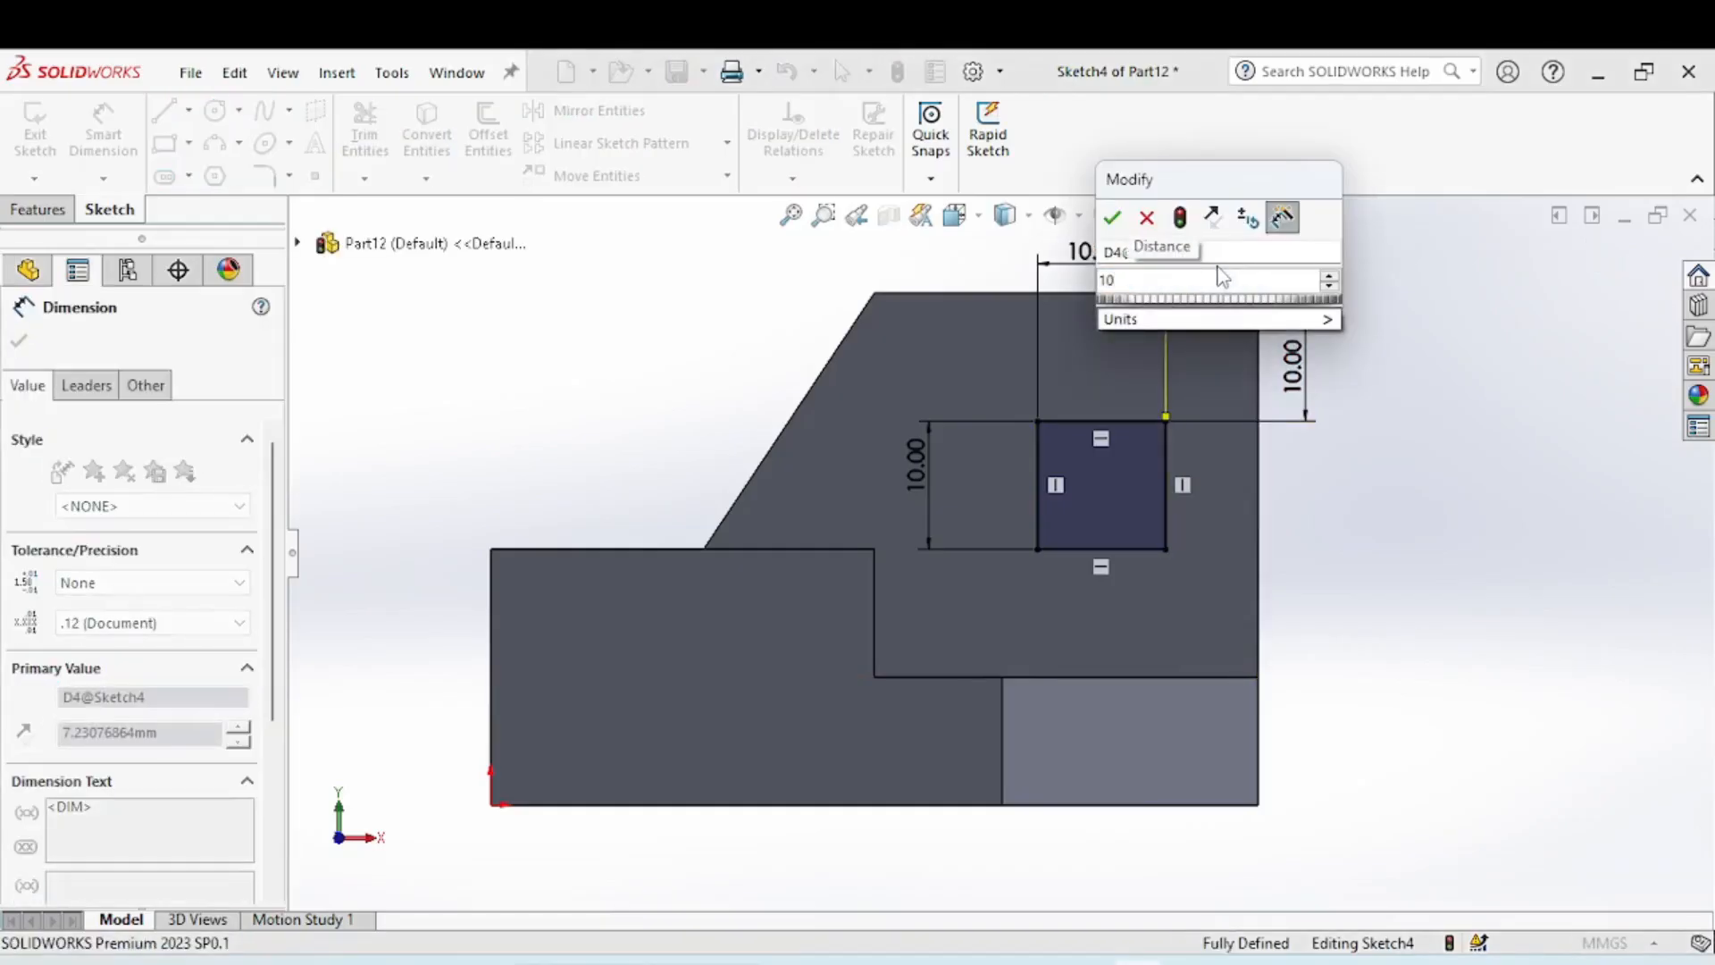
pyautogui.press('Return')
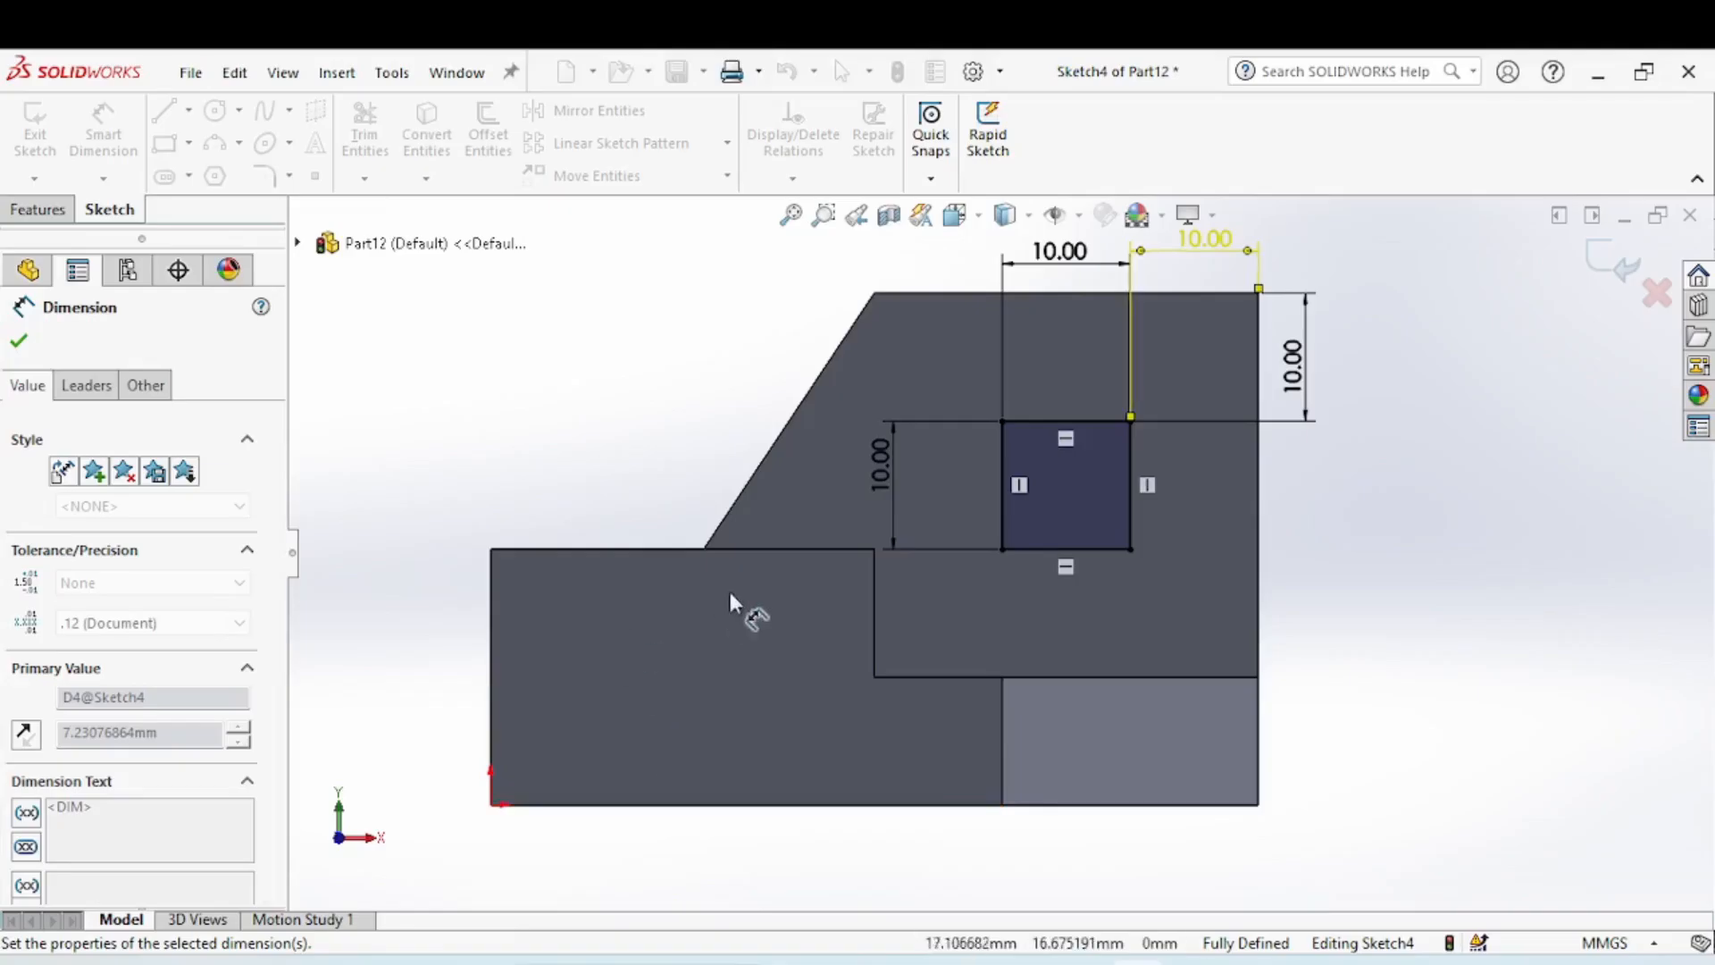
# Cut the square profile through the upright with an Extruded Cut set to Up To Surface, ending at the upright's back face.
pyautogui.click(38, 209)
pyautogui.click(367, 119)
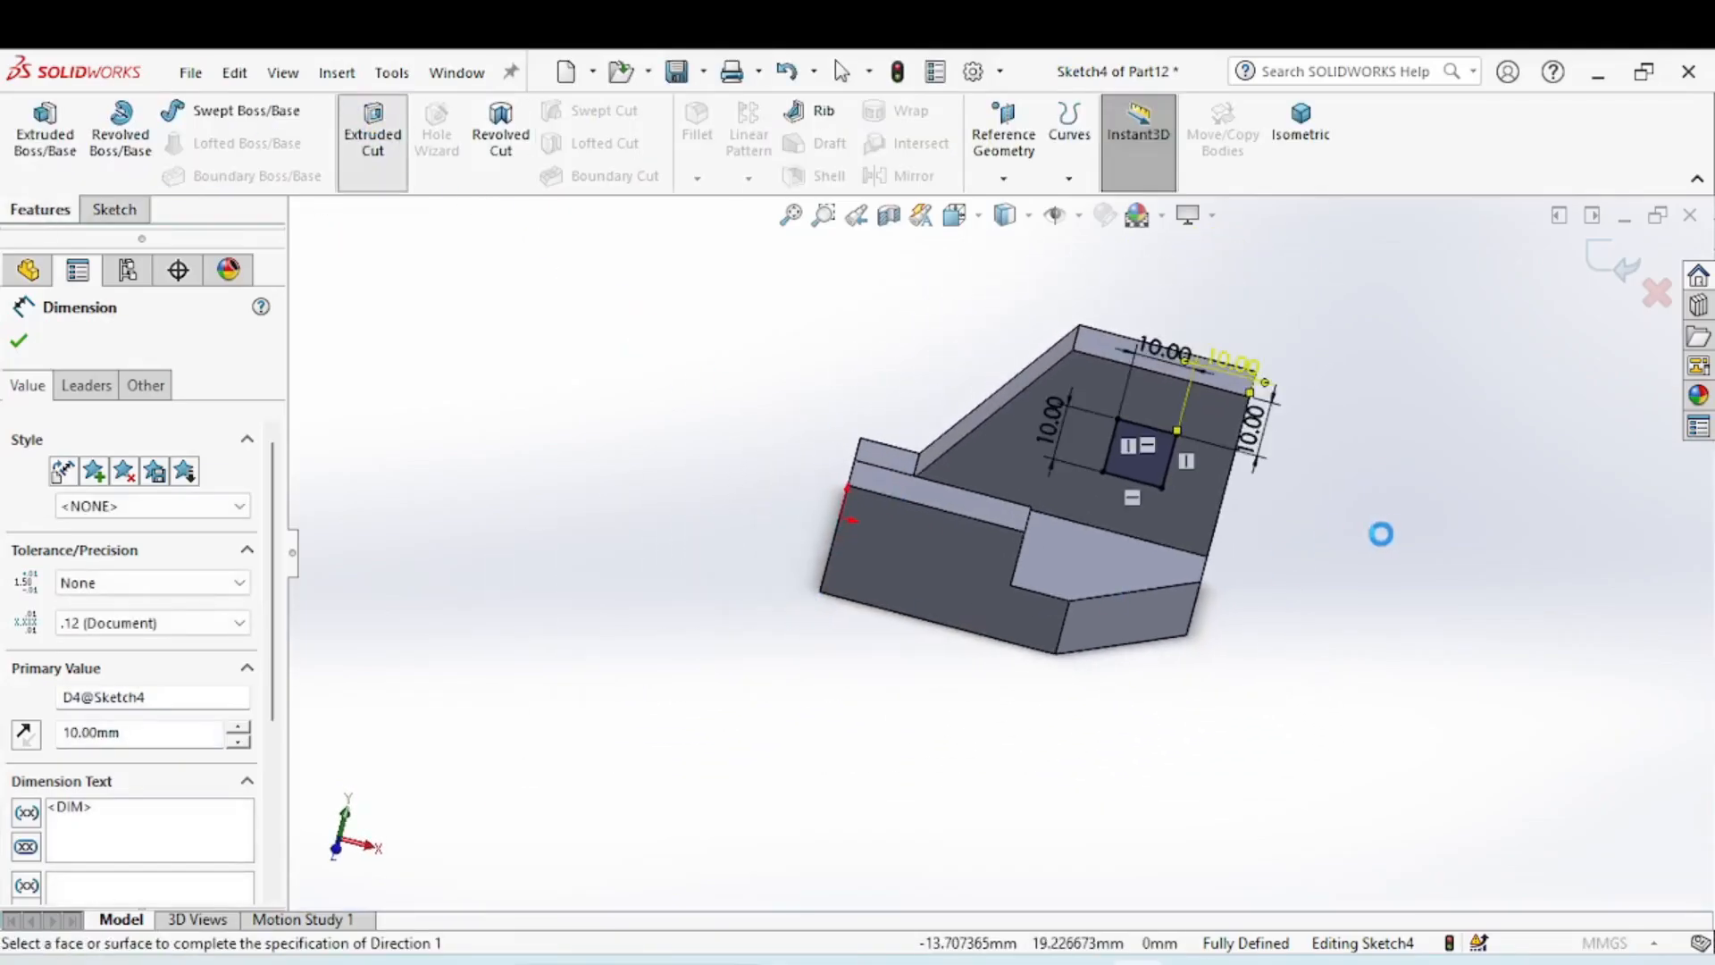
pyautogui.moveTo(1049, 610); pyautogui.dragTo(822, 636, button='middle')
pyautogui.click(1099, 545)
pyautogui.click(1124, 538)
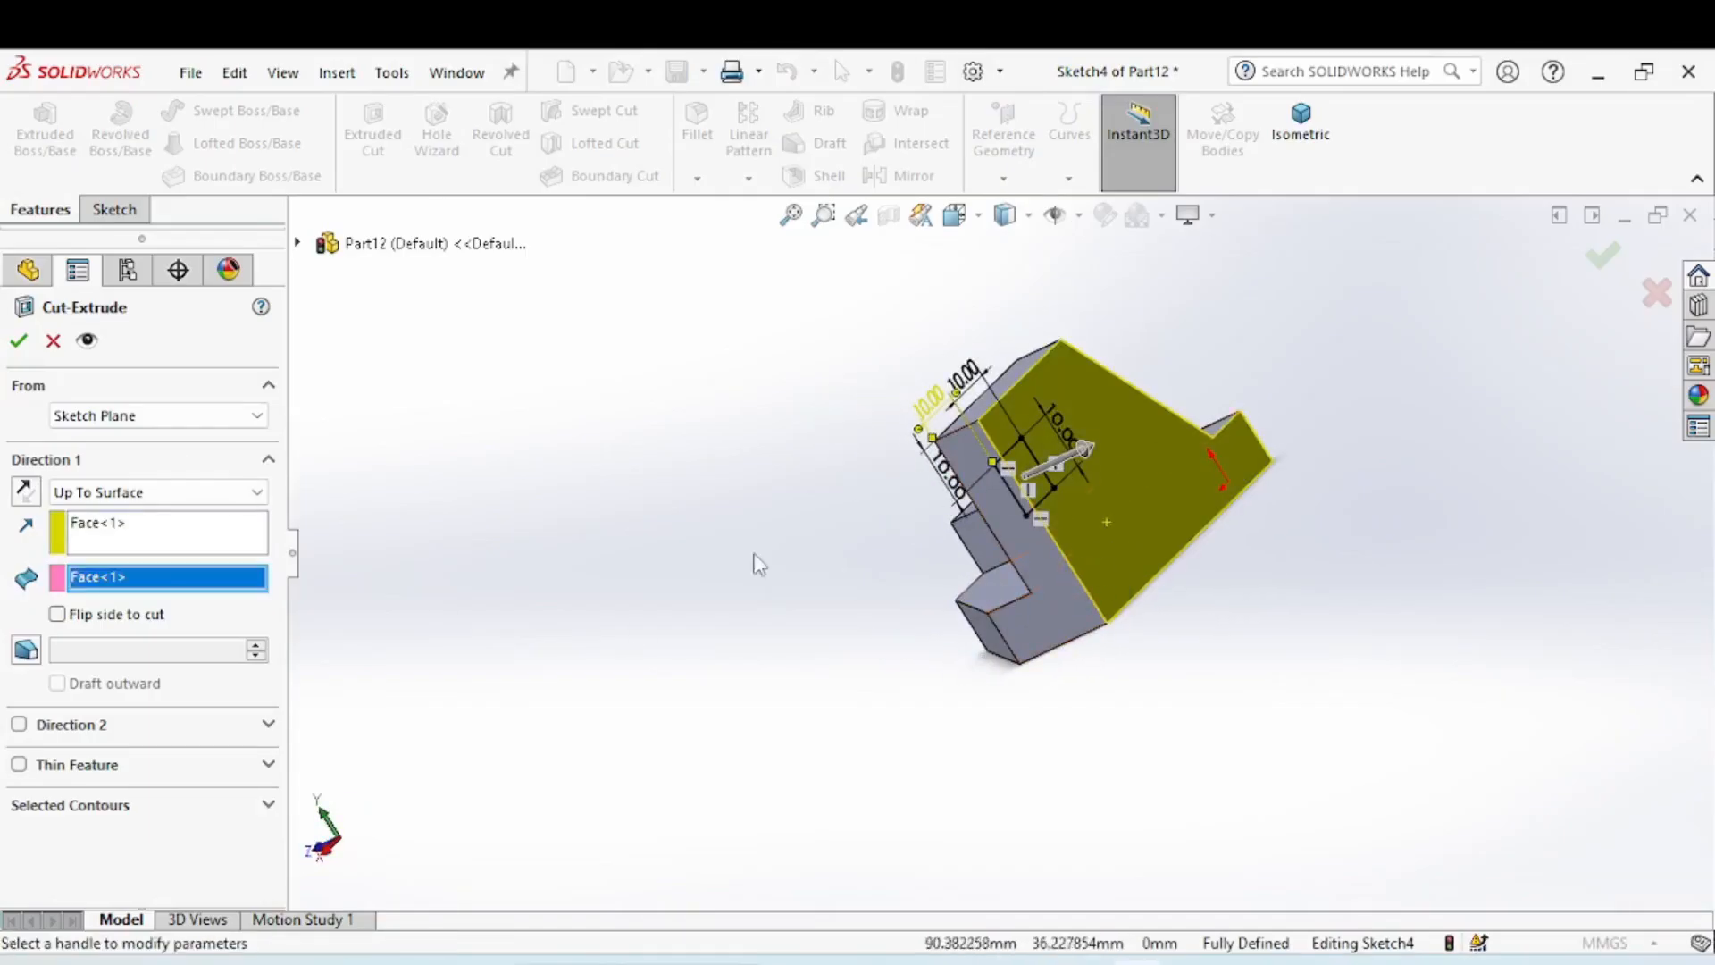
pyautogui.rightClick(565, 456)
pyautogui.click(624, 266)
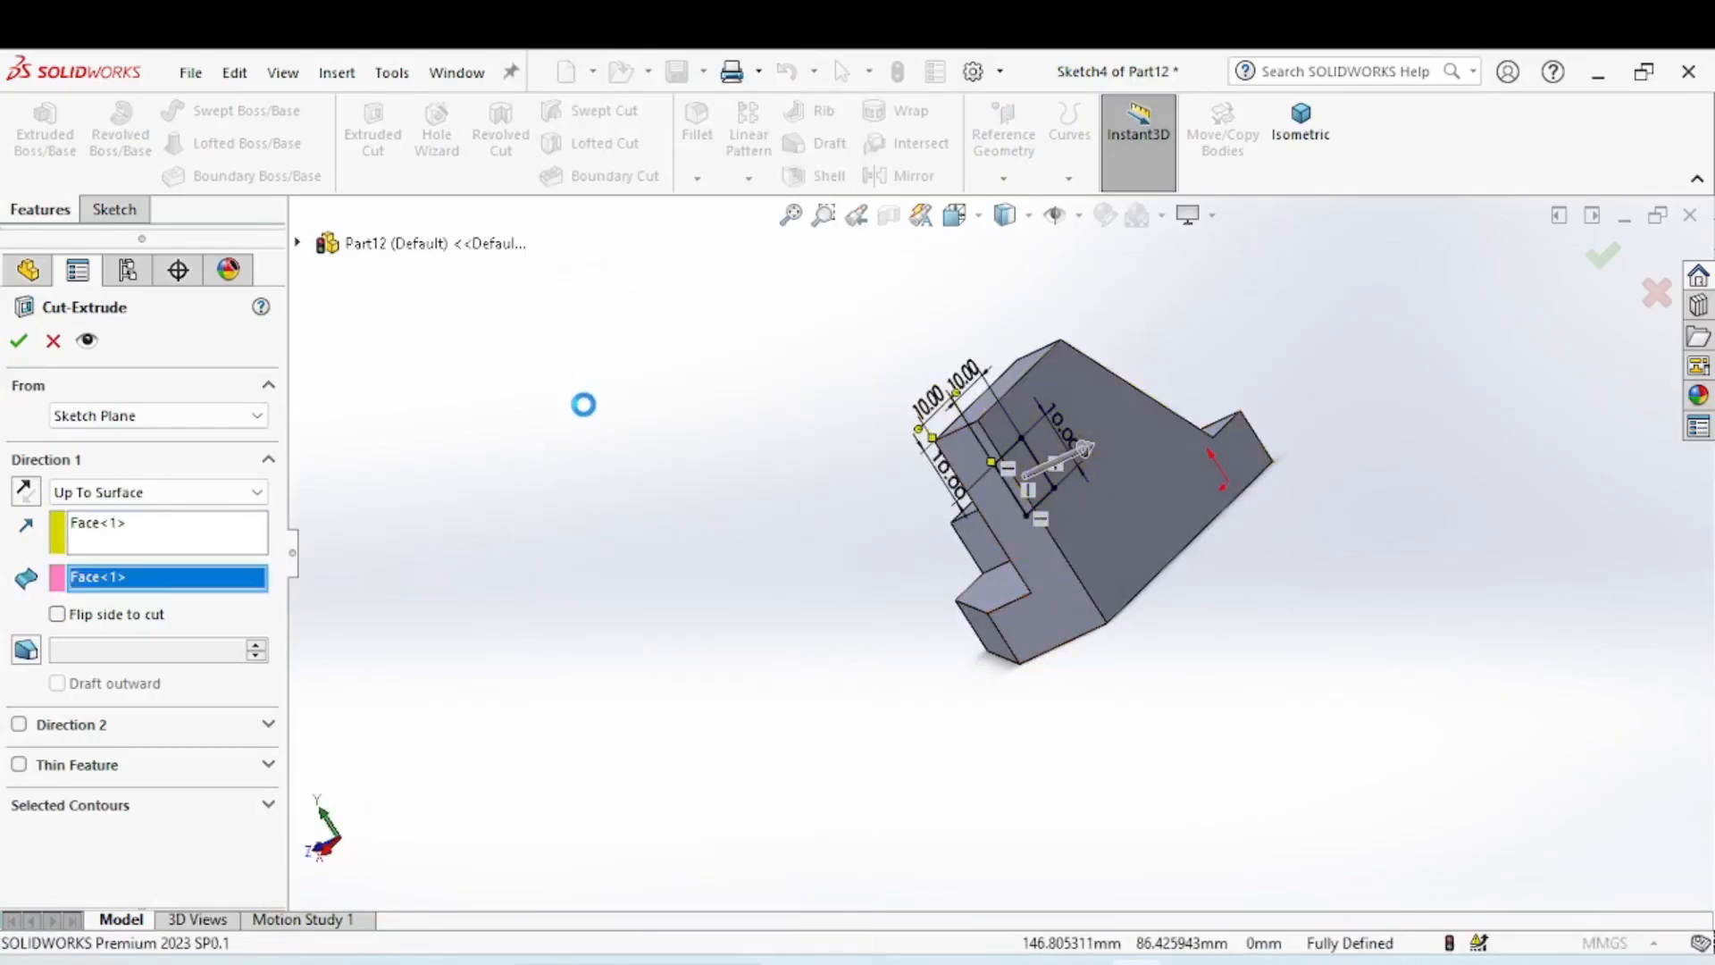
pyautogui.click(598, 434)
# Examine the bracket from several angles and compare it with the sws_ex_11.png drawing.
pyautogui.moveTo(774, 635); pyautogui.dragTo(949, 550, button='middle')
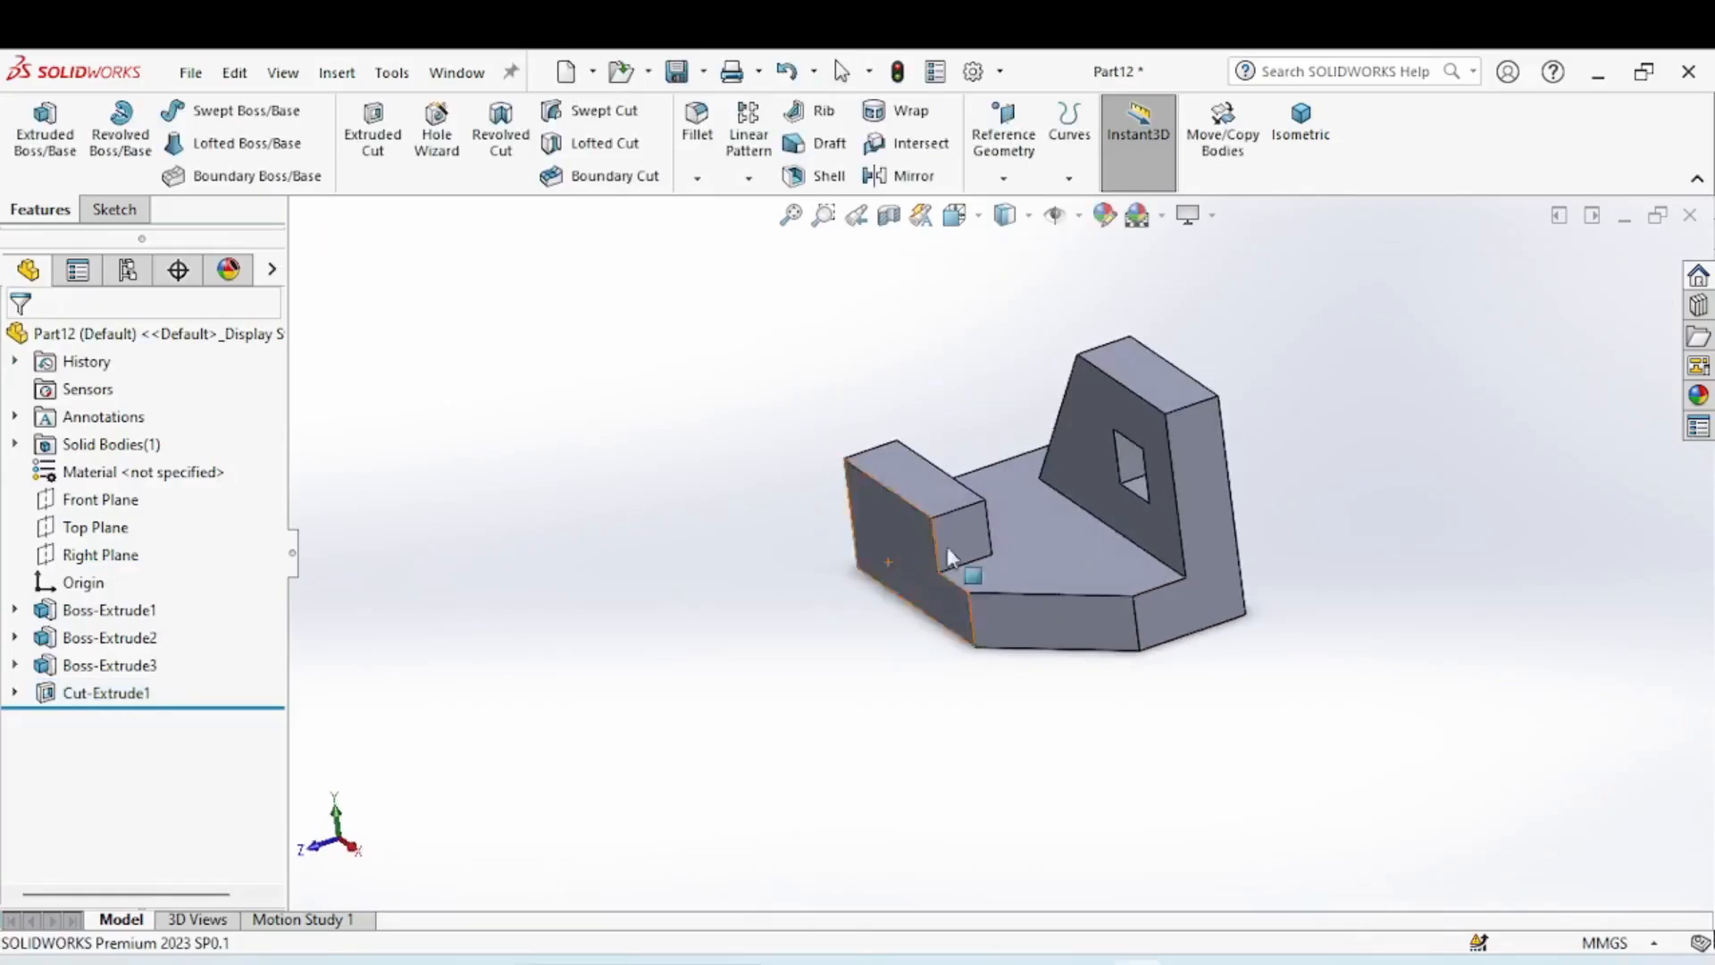
pyautogui.scroll(-4, 1446, 473)
pyautogui.scroll(3, 1002, 585)
pyautogui.moveTo(839, 647); pyautogui.dragTo(907, 651, button='middle')
pyautogui.scroll(3, 925, 730)
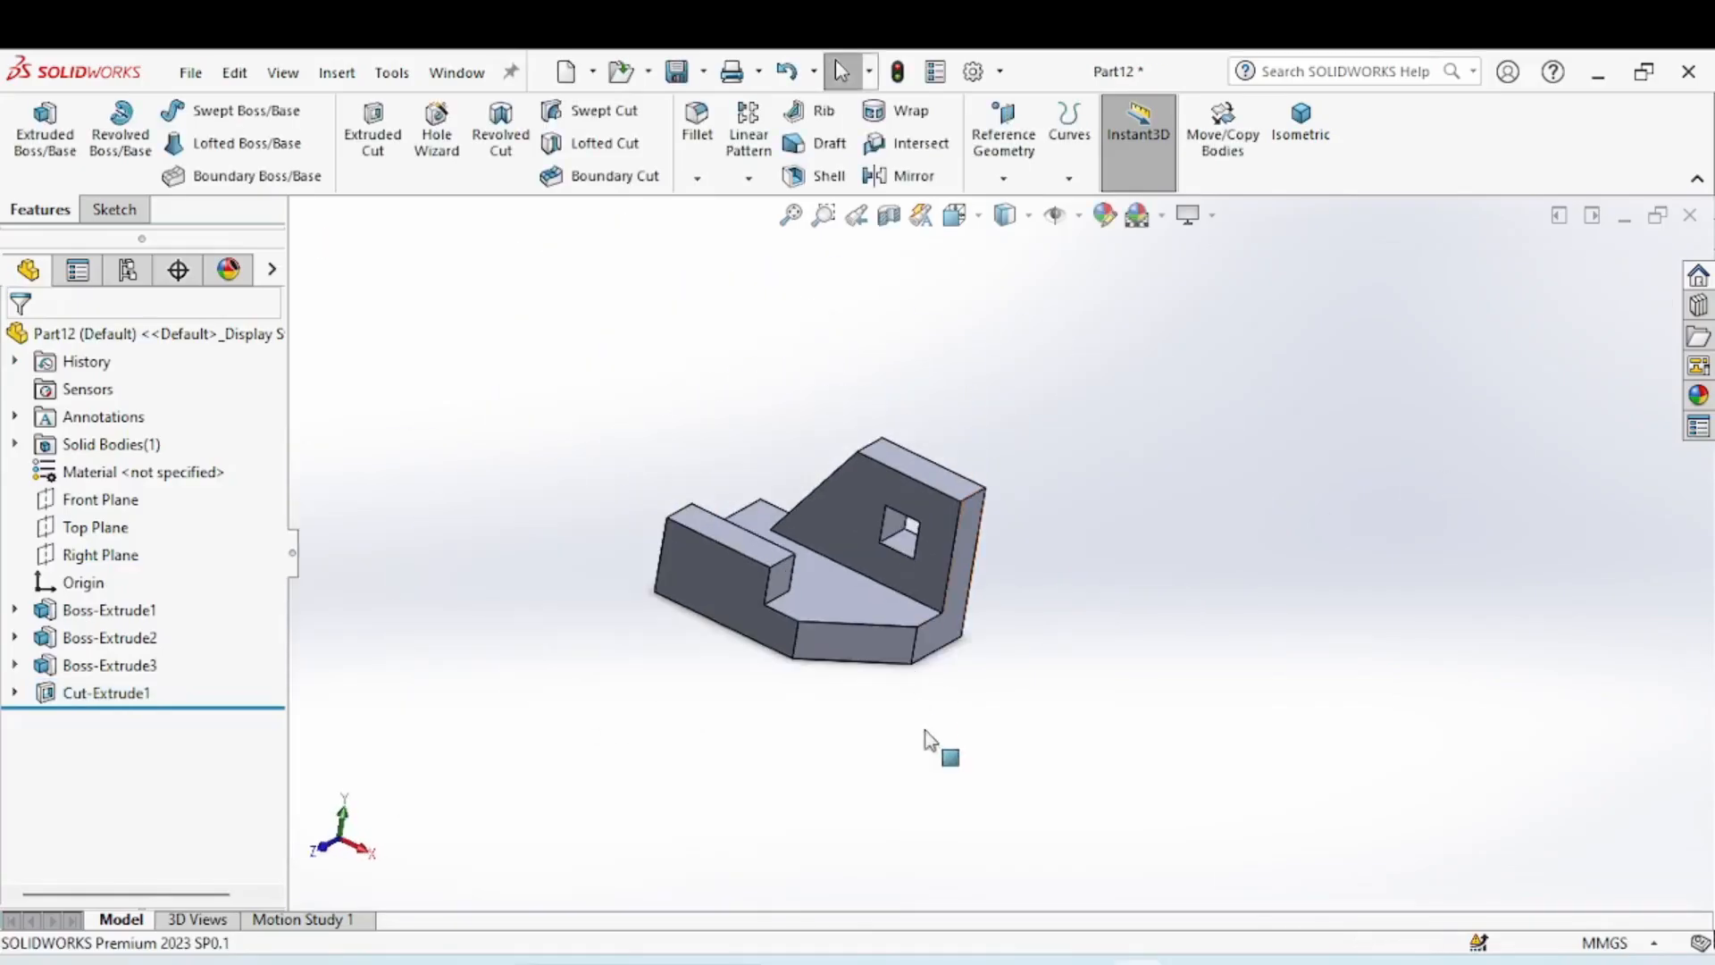
pyautogui.click(1201, 958)
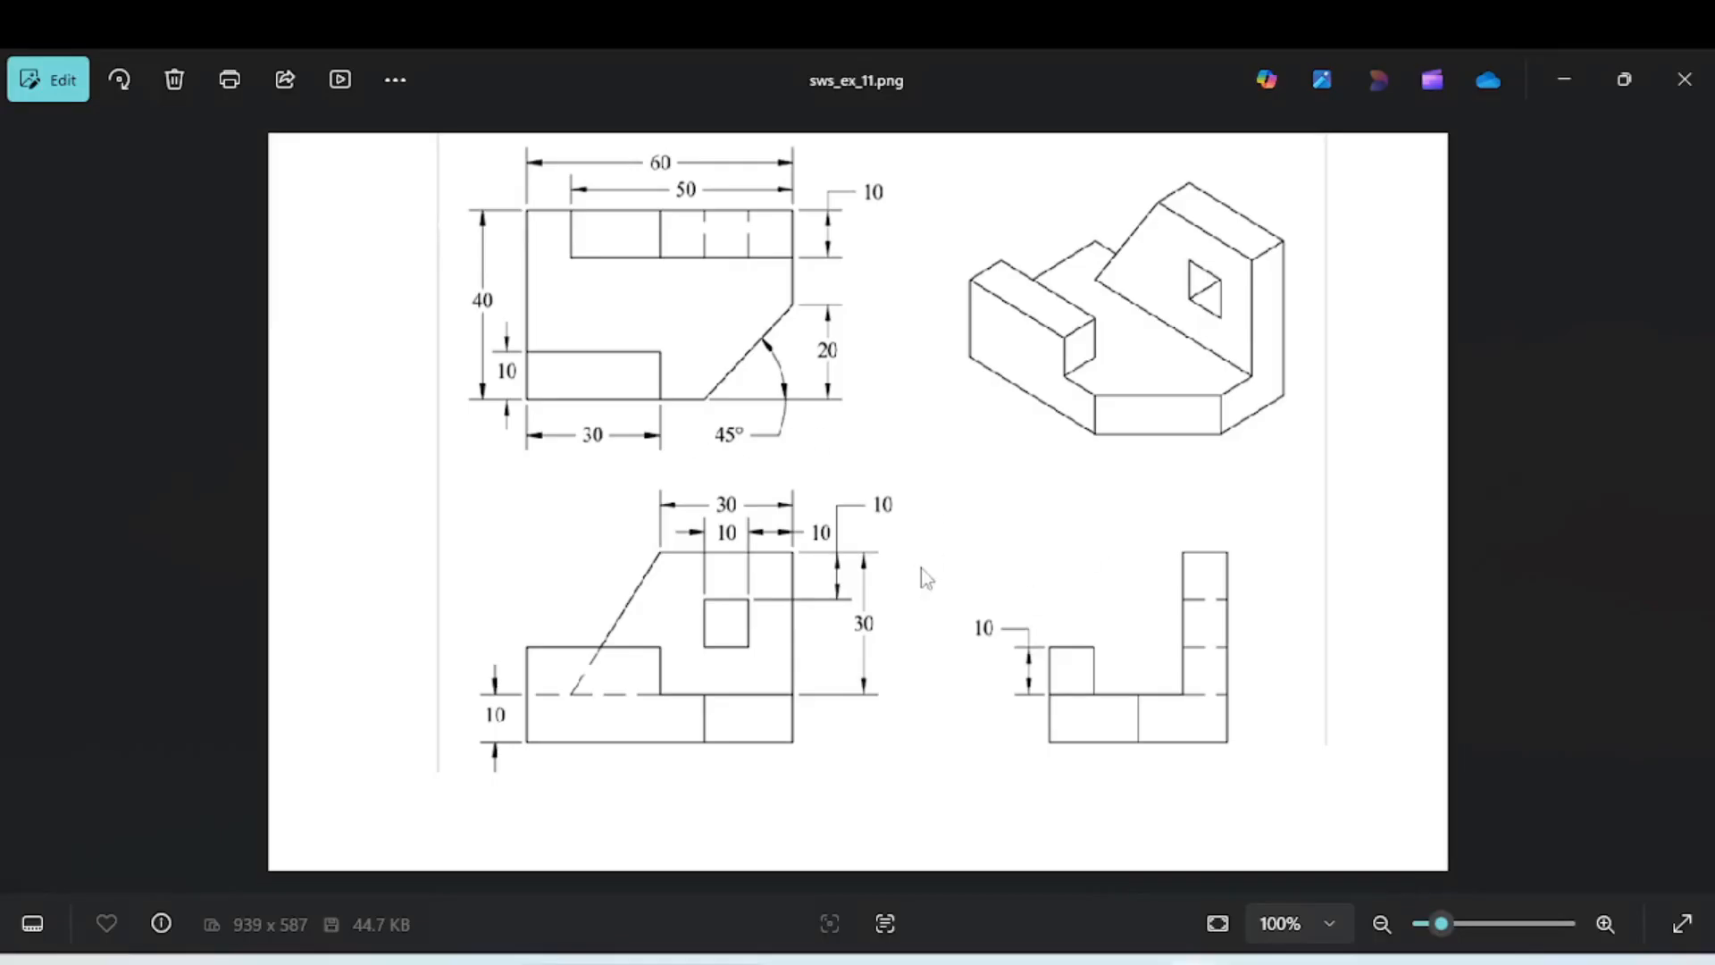
pyautogui.click(1137, 957)
pyautogui.moveTo(857, 572); pyautogui.dragTo(762, 434, button='middle')
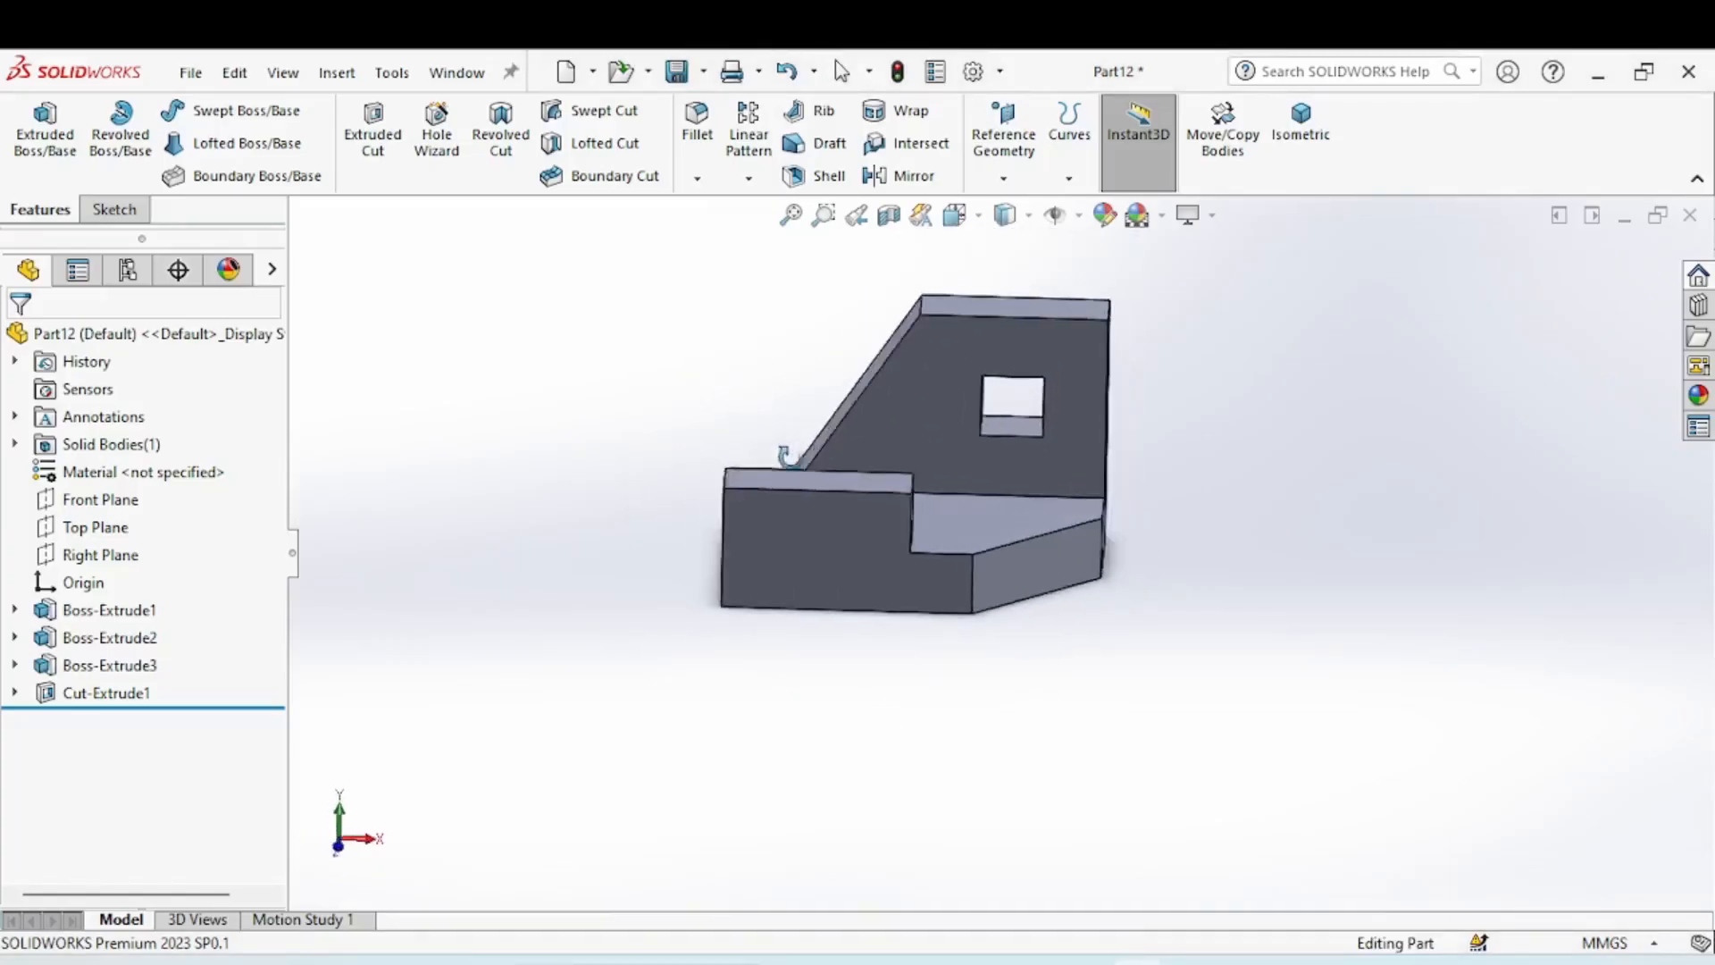